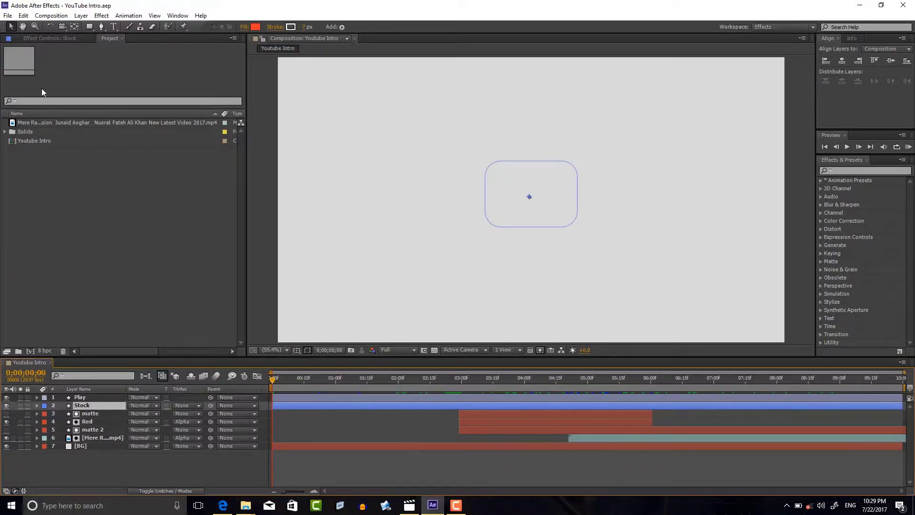
# Step: Create a composition named 'YouTube Intro Video' with the HDTV 1080 29.97 preset (1920×1080)
pyautogui.click(48, 19)
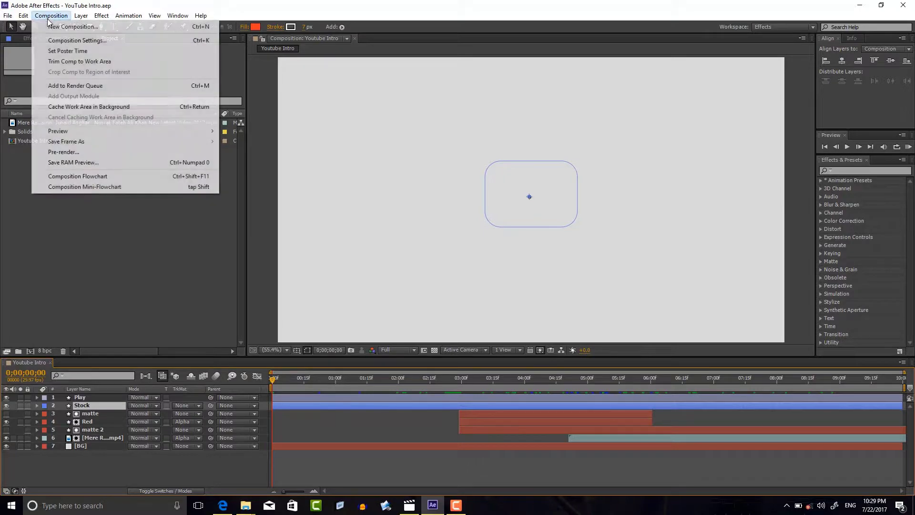
pyautogui.click(187, 27)
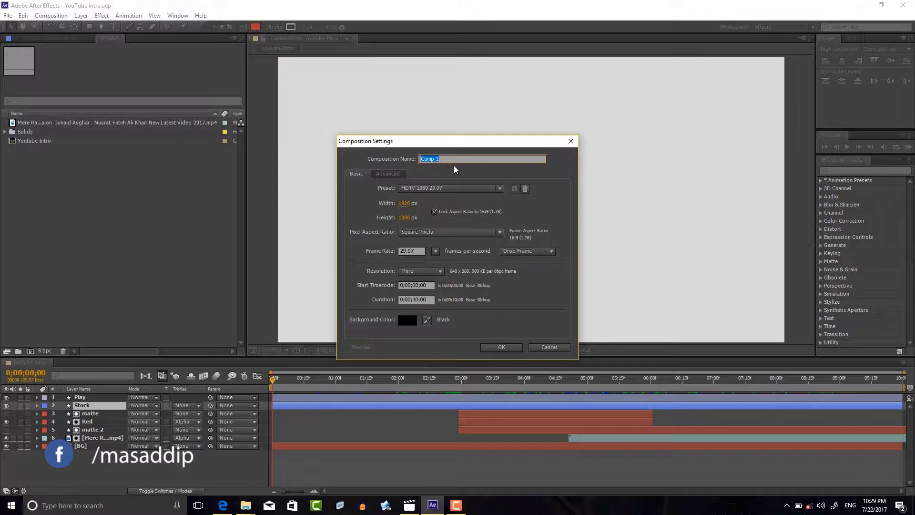
pyautogui.write('Y')
pyautogui.write('ouTube Intro Video')
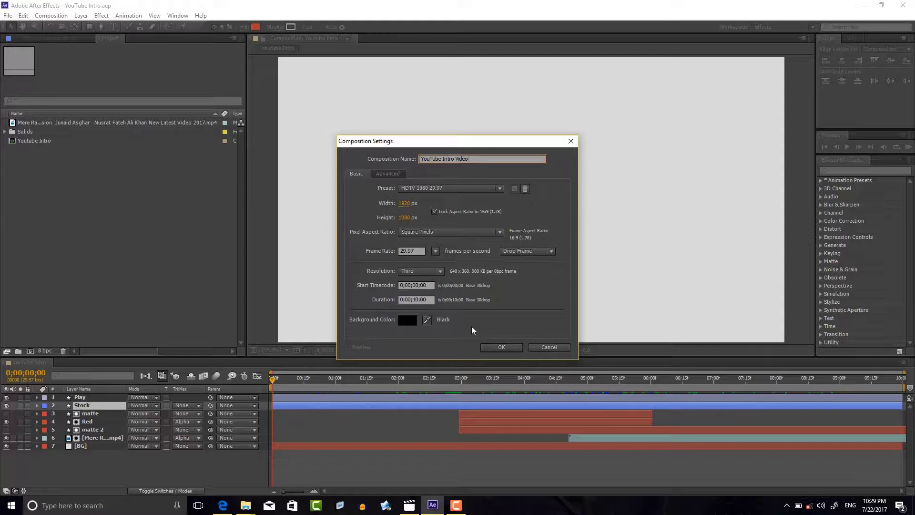
pyautogui.click(501, 348)
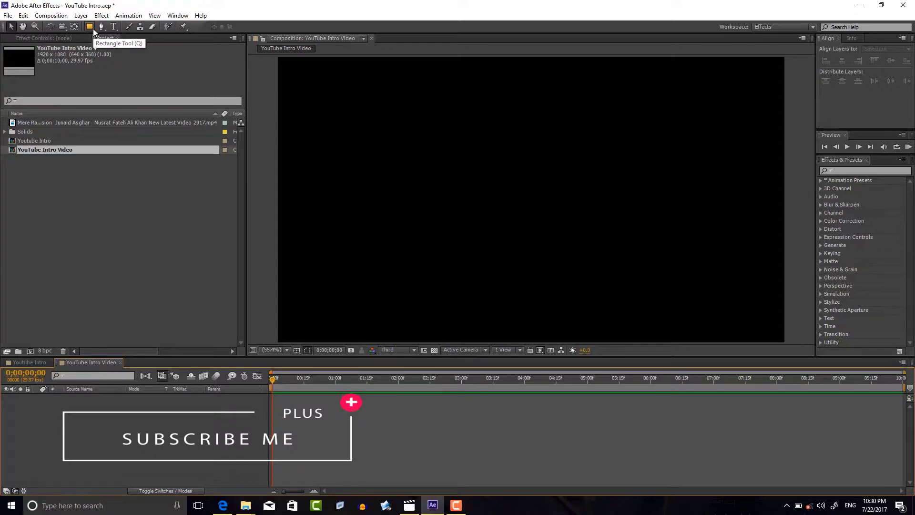
# Step: Draw a grey rectangle in the middle of the composition with the Rectangle Tool
pyautogui.moveTo(93, 28); pyautogui.dragTo(105, 36)
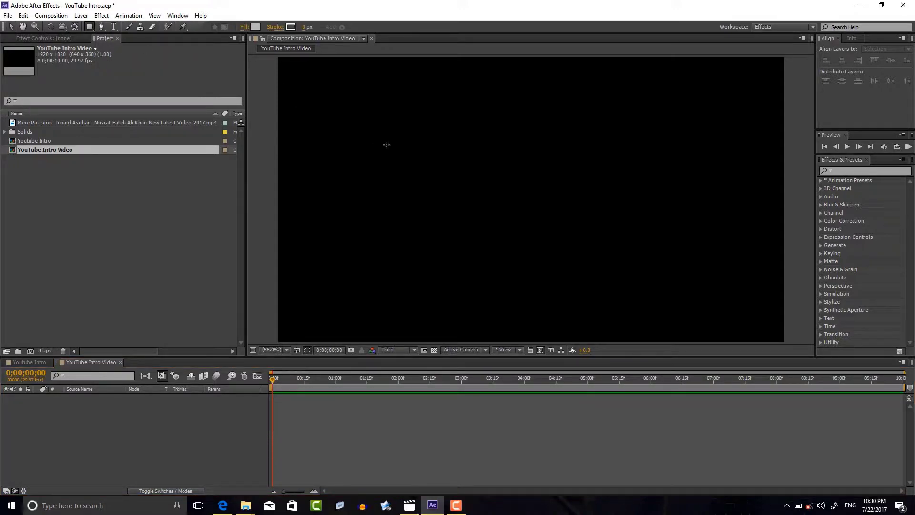
pyautogui.click(490, 164)
pyautogui.moveTo(495, 212); pyautogui.dragTo(580, 223)
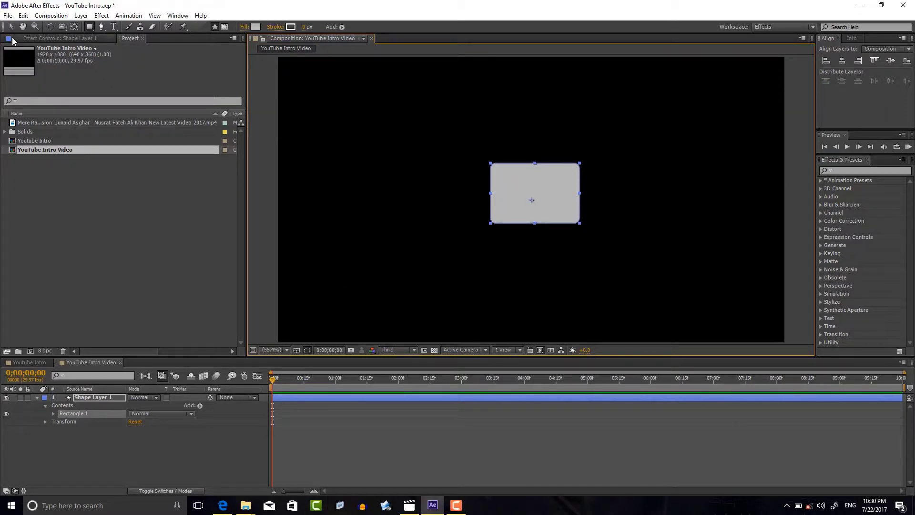
# Step: Unlink the rectangle's size and set it to 350 by 250
pyautogui.click(10, 26)
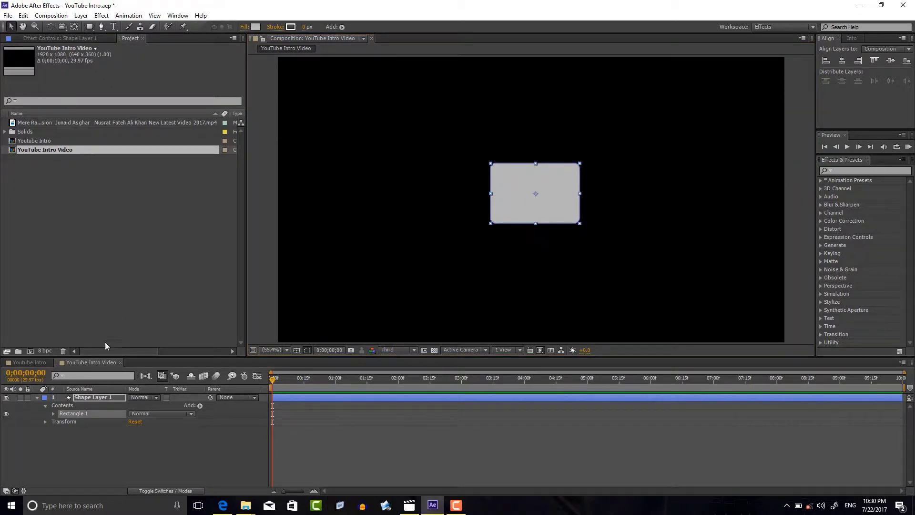
pyautogui.click(53, 413)
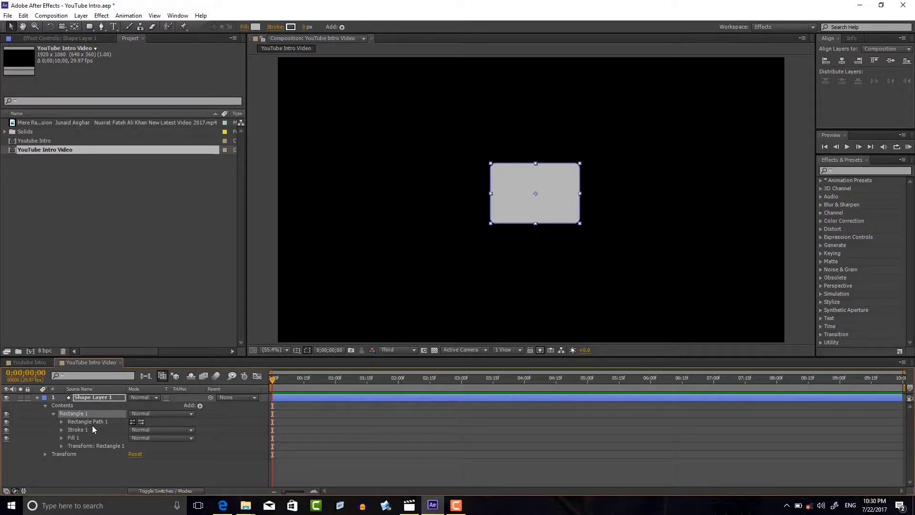
pyautogui.click(61, 422)
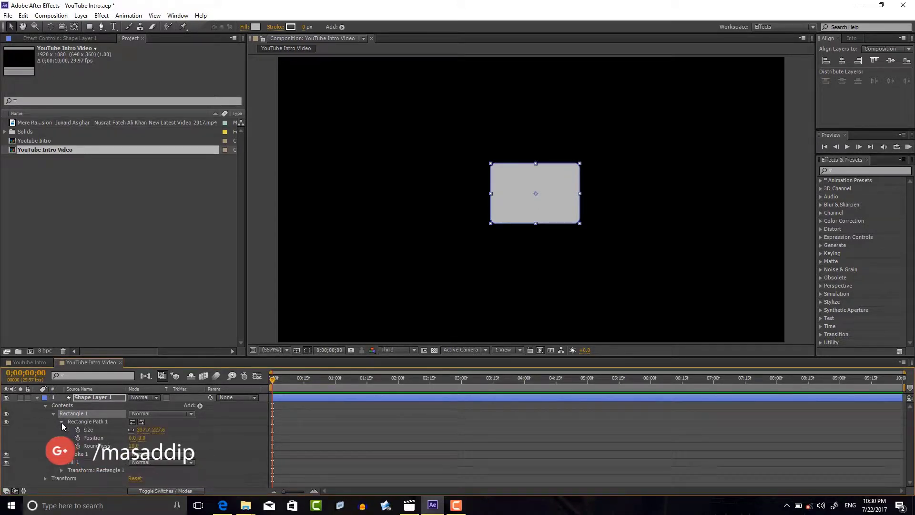
pyautogui.click(130, 430)
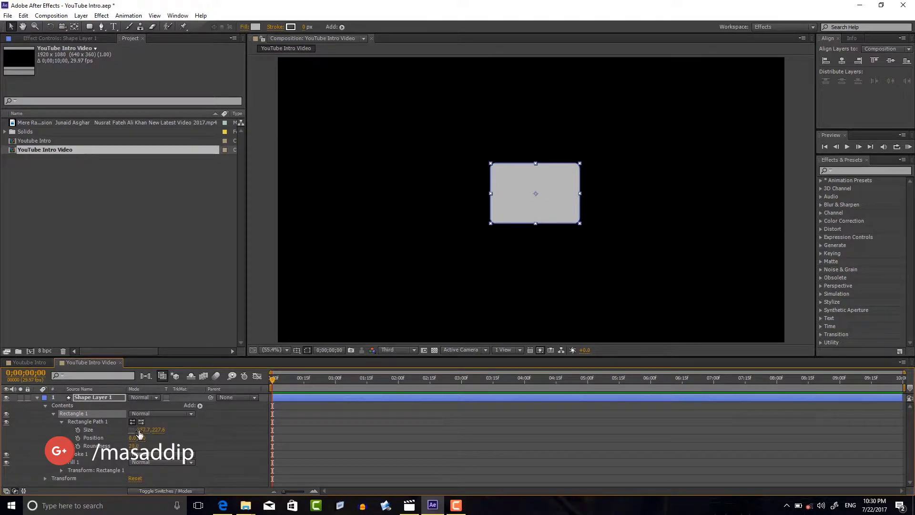
pyautogui.click(136, 430)
pyautogui.write('350')
pyautogui.press('Return')
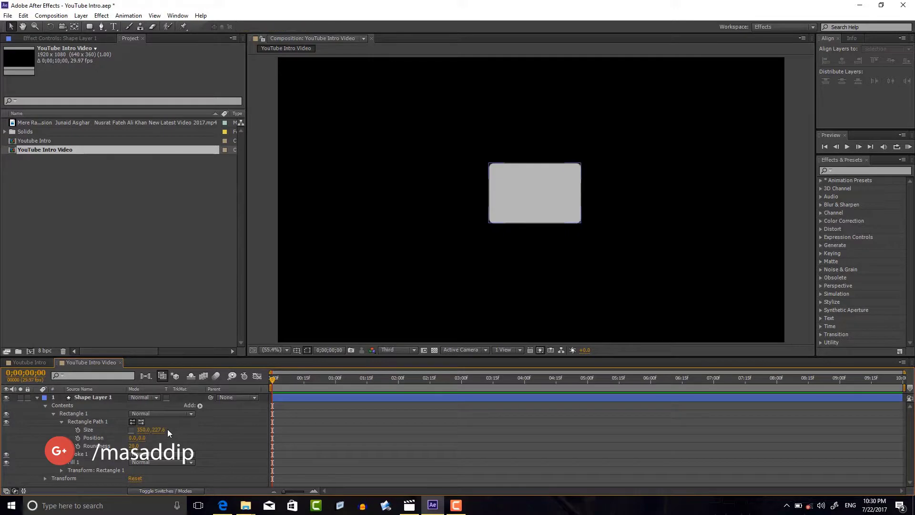
pyautogui.click(167, 430)
pyautogui.write('250')
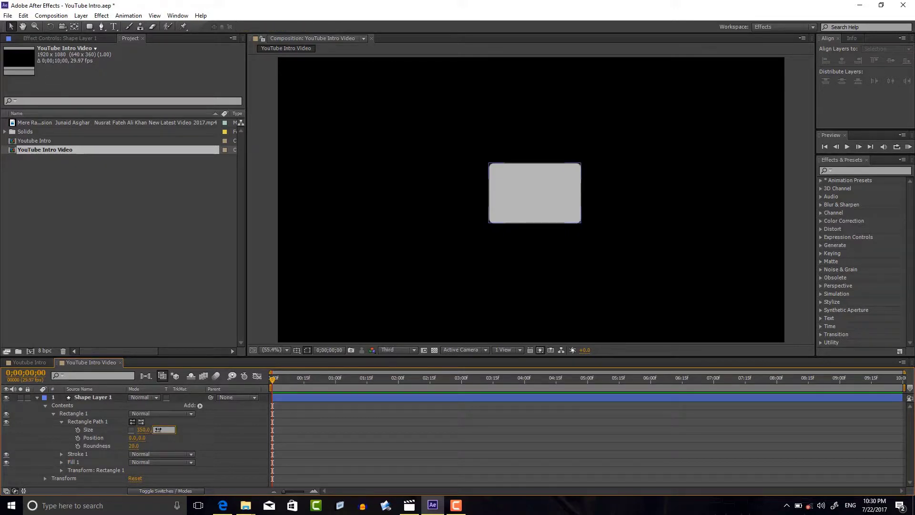
pyautogui.press('Return')
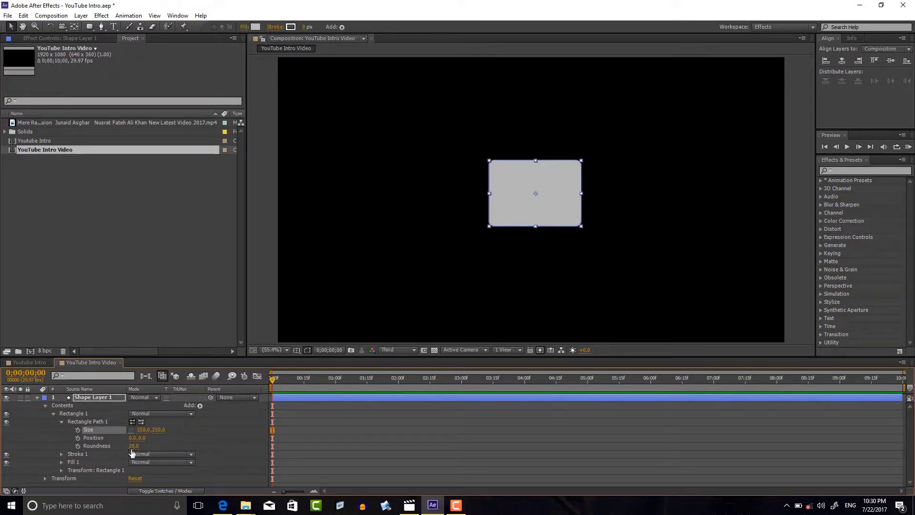
# Step: Set the rectangle's corner Roundness to 60
pyautogui.click(133, 446)
pyautogui.write('60')
pyautogui.press('Return')
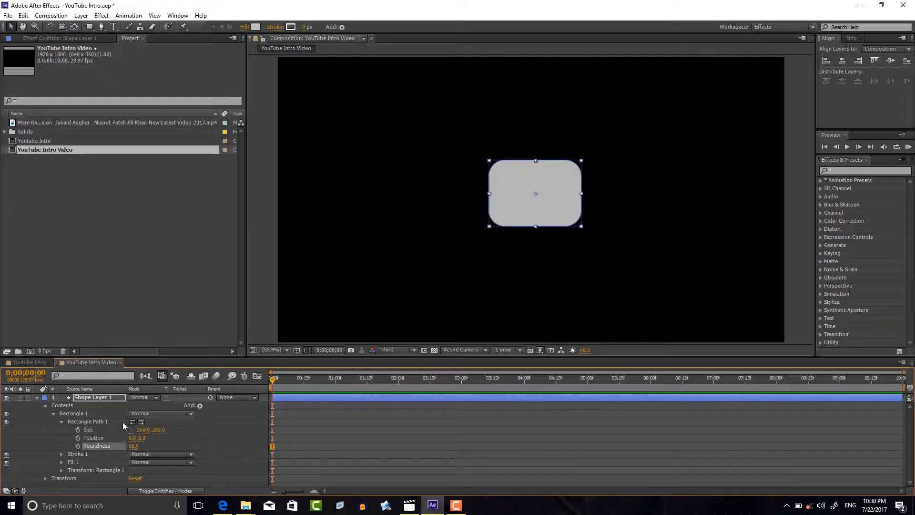
pyautogui.click(61, 422)
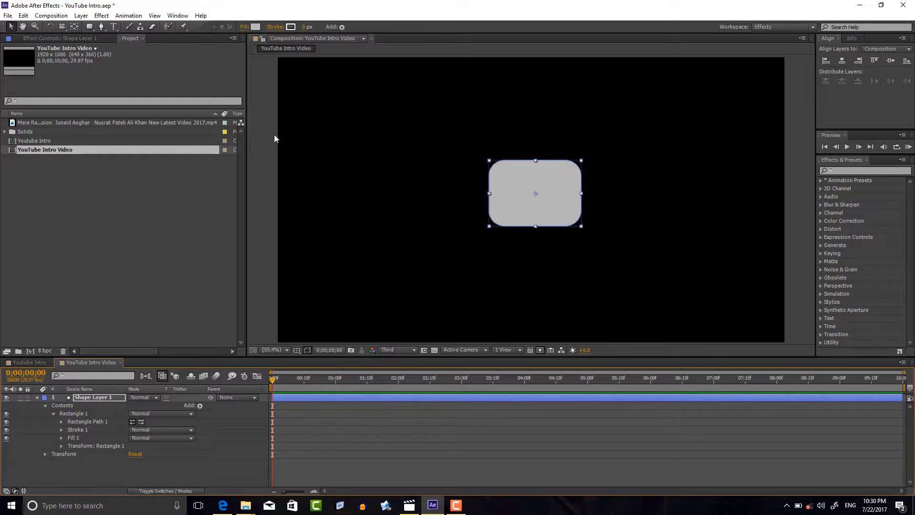
# Step: Set the shape's stroke width to 7 px
pyautogui.click(305, 27)
pyautogui.write('7')
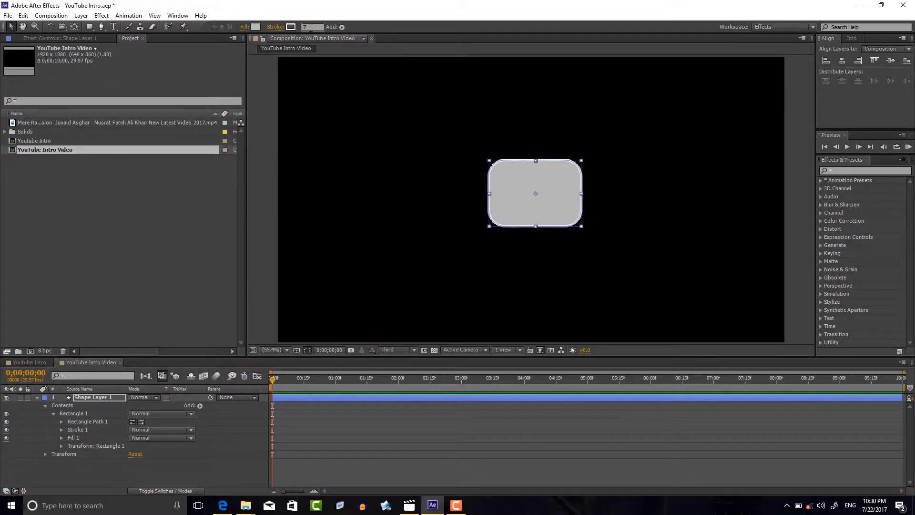
pyautogui.press('Return')
# Step: Change the Composition panel preview resolution from Third to Full
pyautogui.click(98, 470)
pyautogui.click(99, 468)
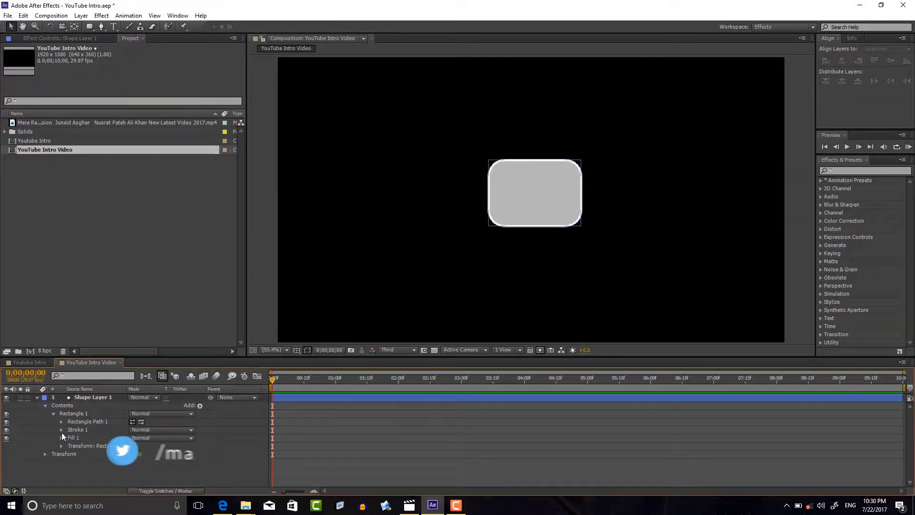
pyautogui.click(37, 398)
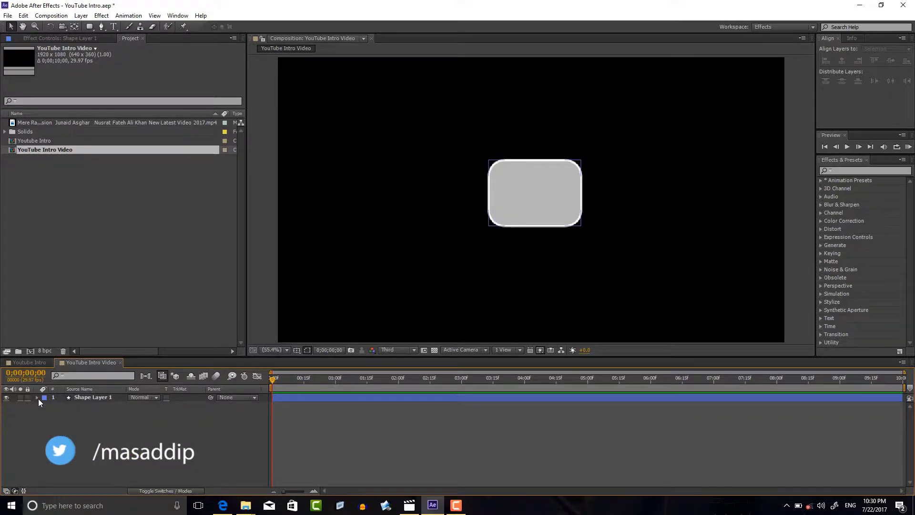
pyautogui.click(467, 293)
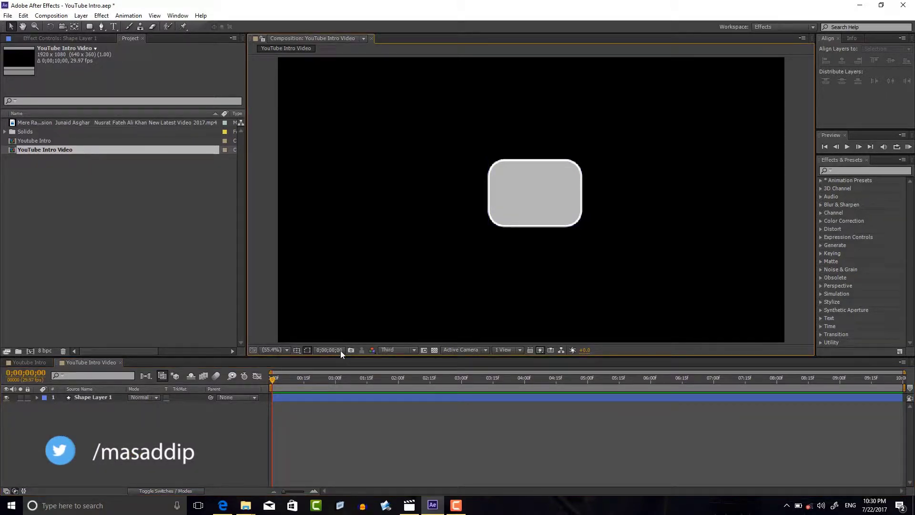
pyautogui.click(388, 351)
pyautogui.click(395, 371)
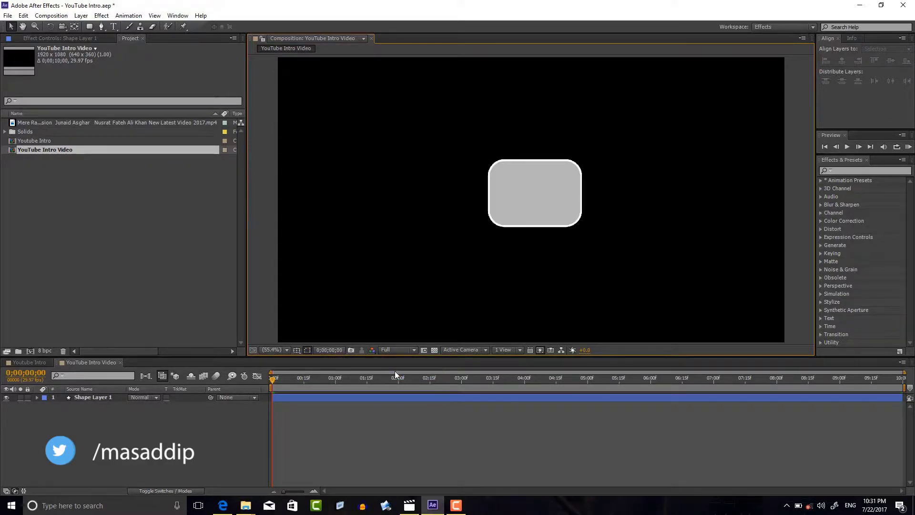
pyautogui.click(37, 397)
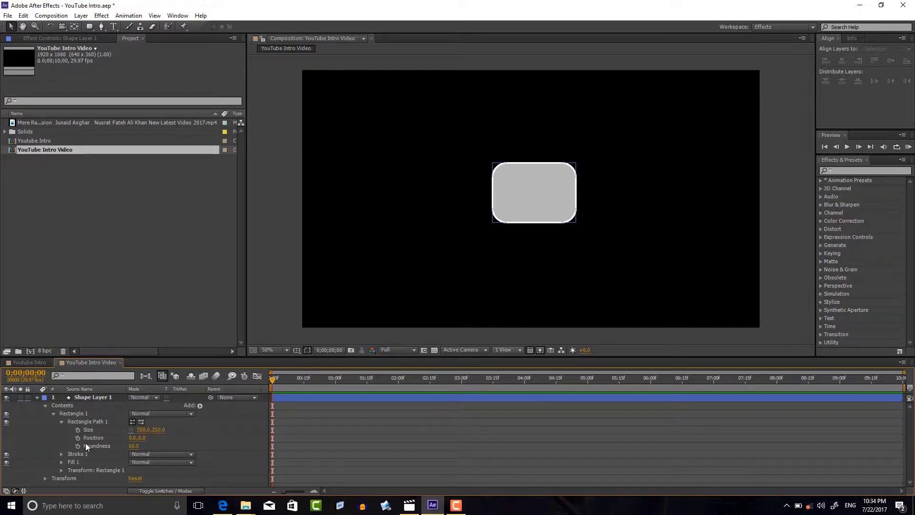
# Step: Set the rectangle's Fill 1 colour to a bright red
pyautogui.click(61, 462)
pyautogui.click(134, 474)
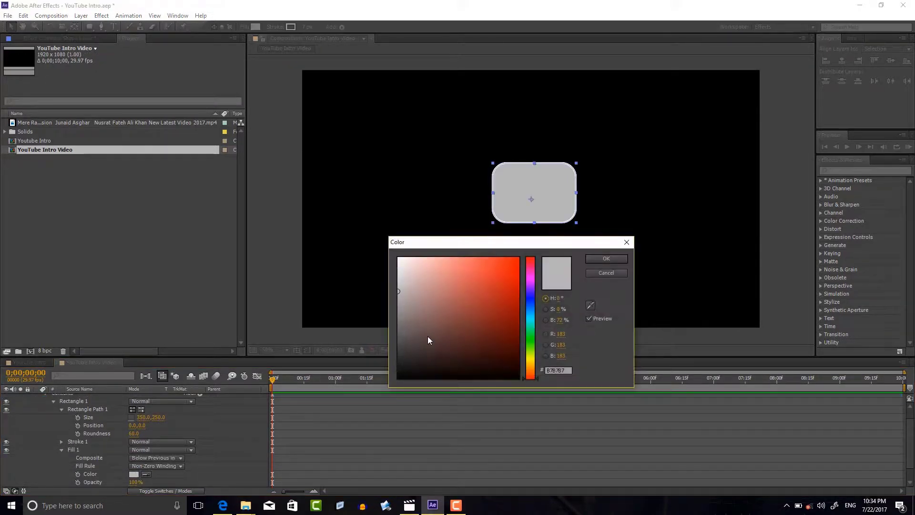
pyautogui.click(507, 268)
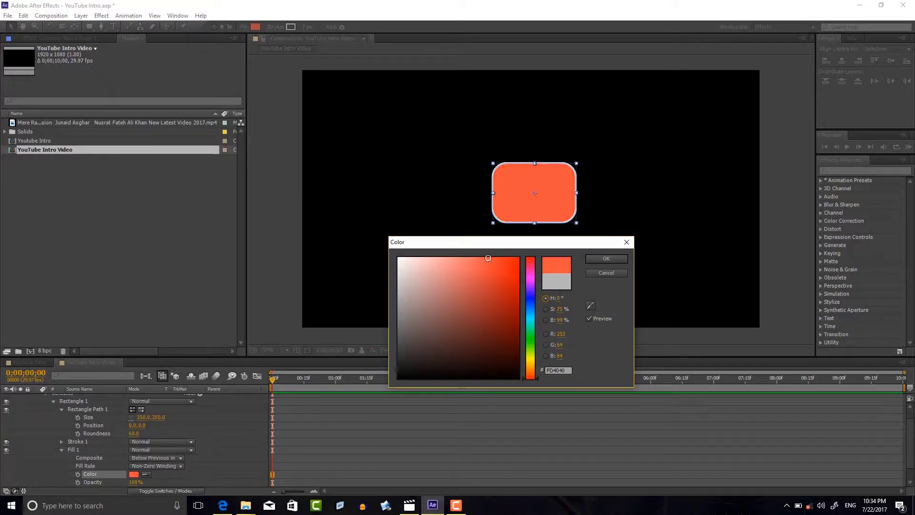
pyautogui.moveTo(486, 262); pyautogui.dragTo(501, 258)
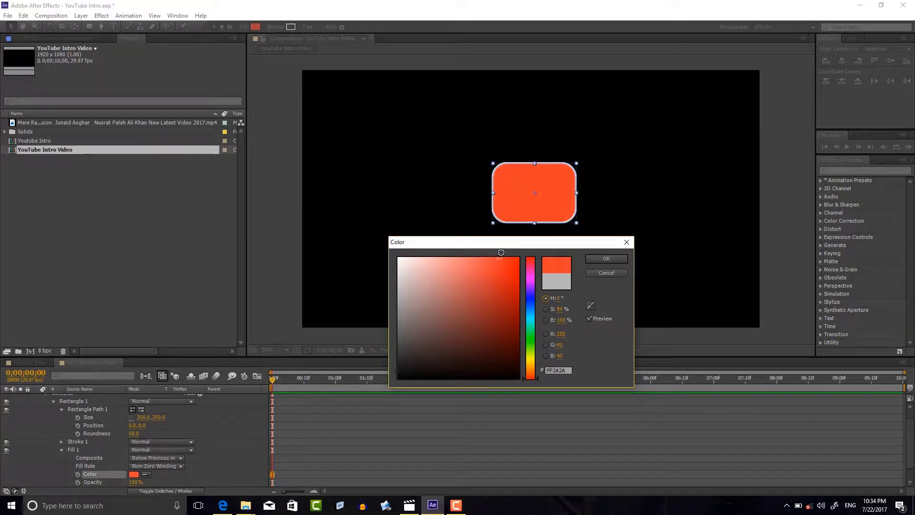
pyautogui.click(597, 260)
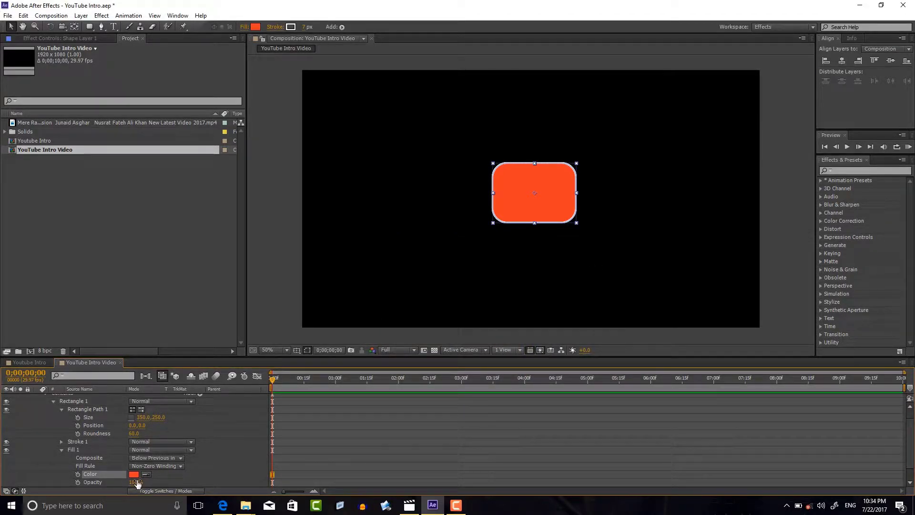
# Step: Lower the fill opacity to 0% so only the white outline shows
pyautogui.moveTo(137, 483); pyautogui.dragTo(85, 482)
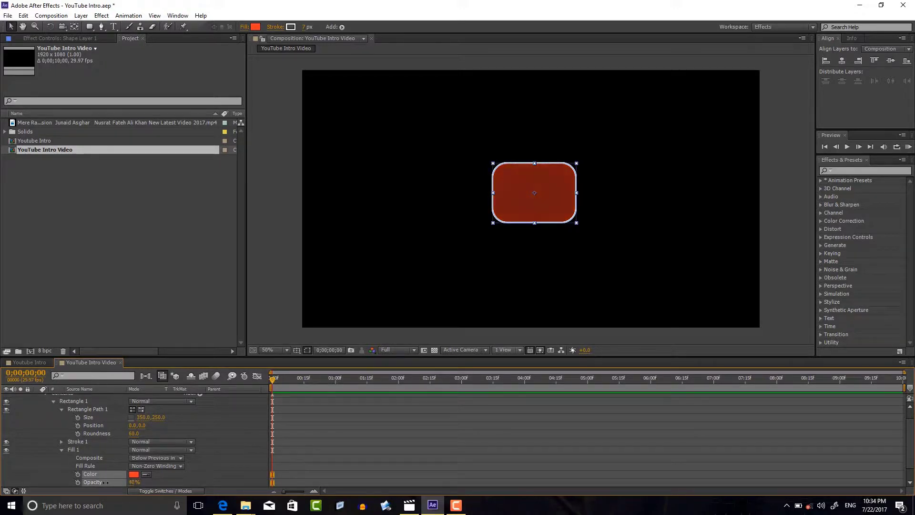
pyautogui.click(72, 479)
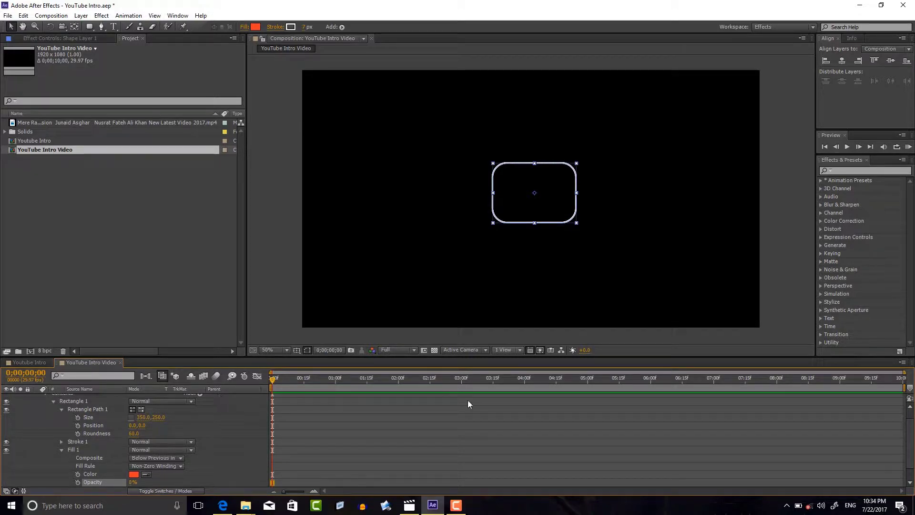
pyautogui.scroll(1, 910, 429)
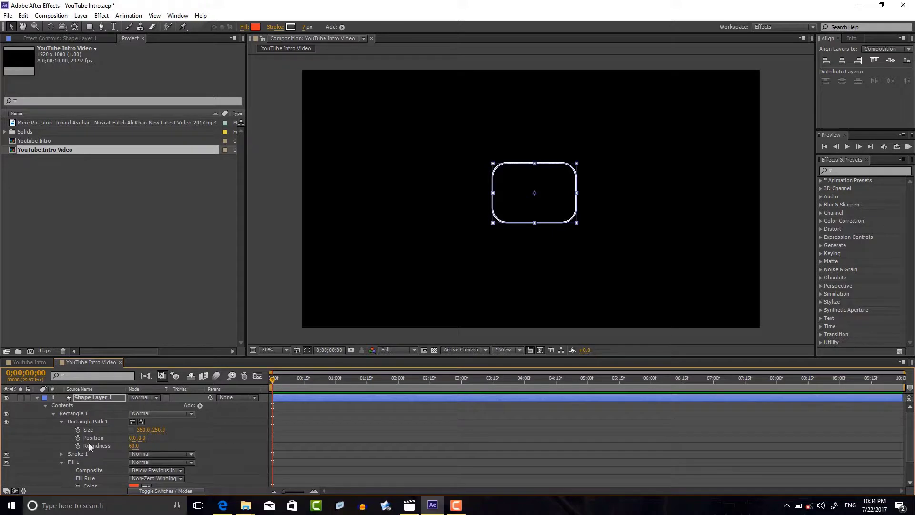
pyautogui.click(63, 462)
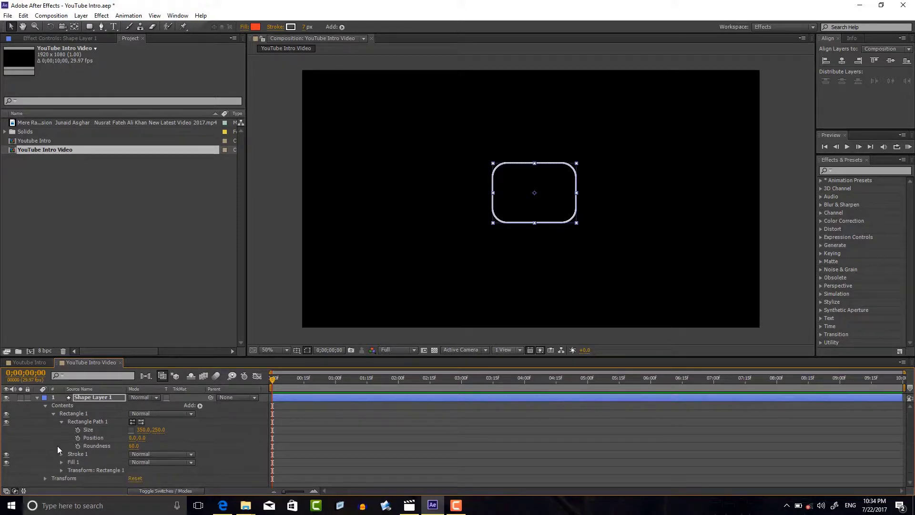
# Step: Add a Trim Paths operator to the rectangle shape
pyautogui.click(62, 422)
pyautogui.click(200, 406)
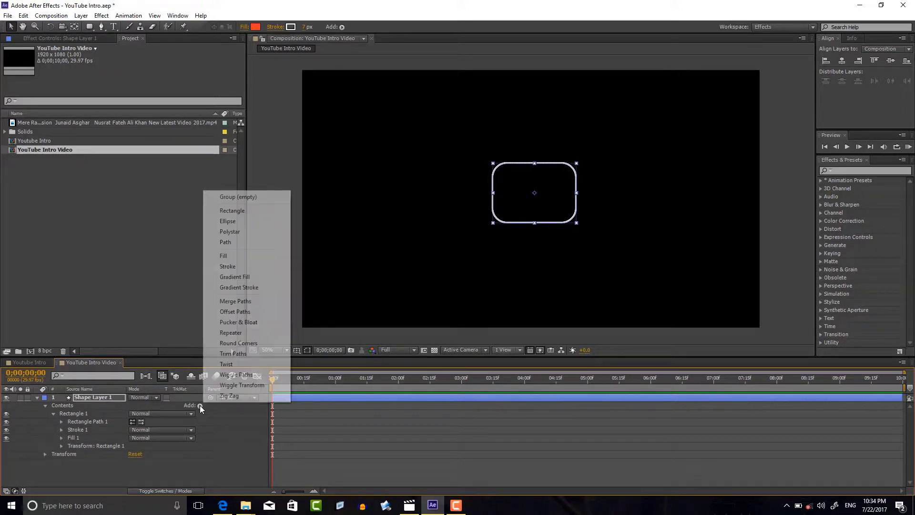
pyautogui.click(232, 353)
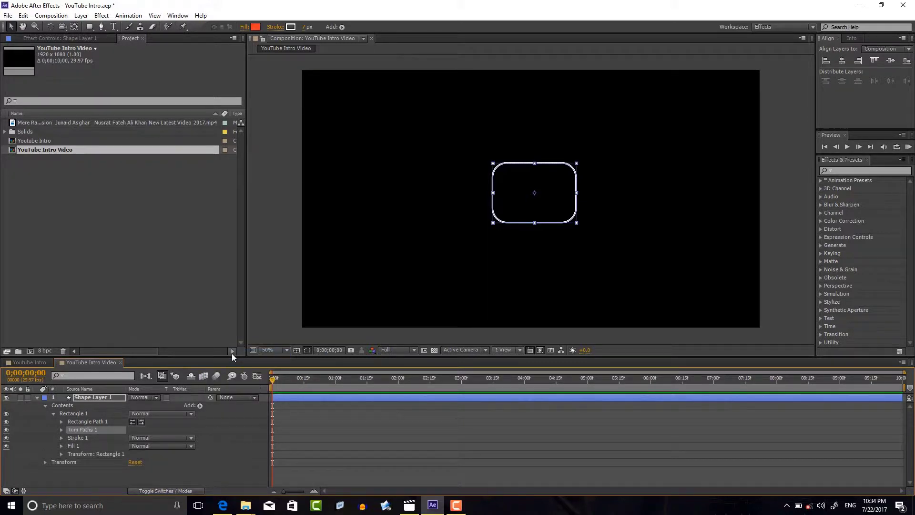
pyautogui.click(62, 430)
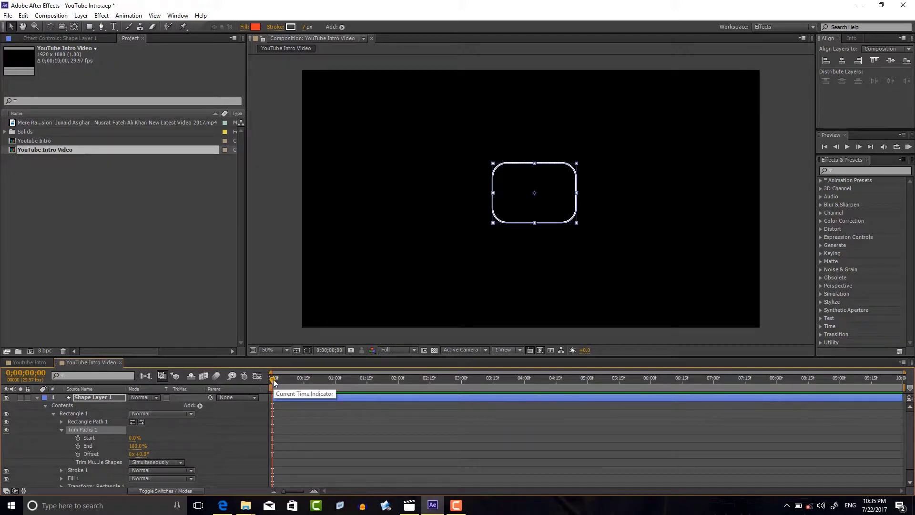
# Step: Keyframe Trim Paths End 0→100% and Offset 90°→0° from 0 to about 1.5 seconds
pyautogui.moveTo(273, 379); pyautogui.dragTo(368, 395)
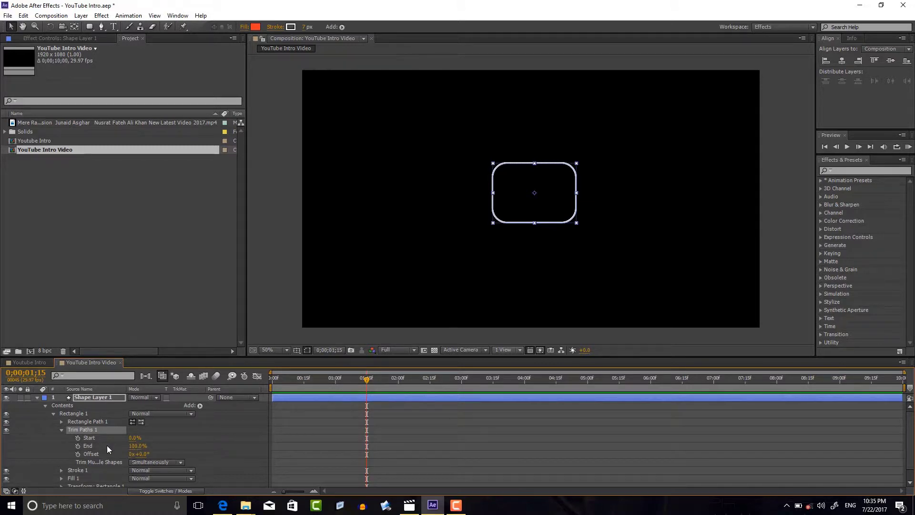
pyautogui.click(78, 447)
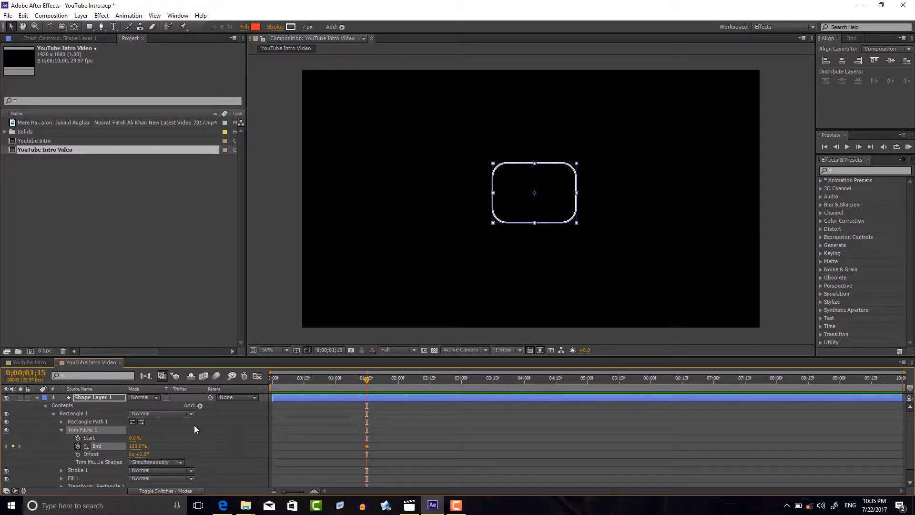
pyautogui.click(78, 454)
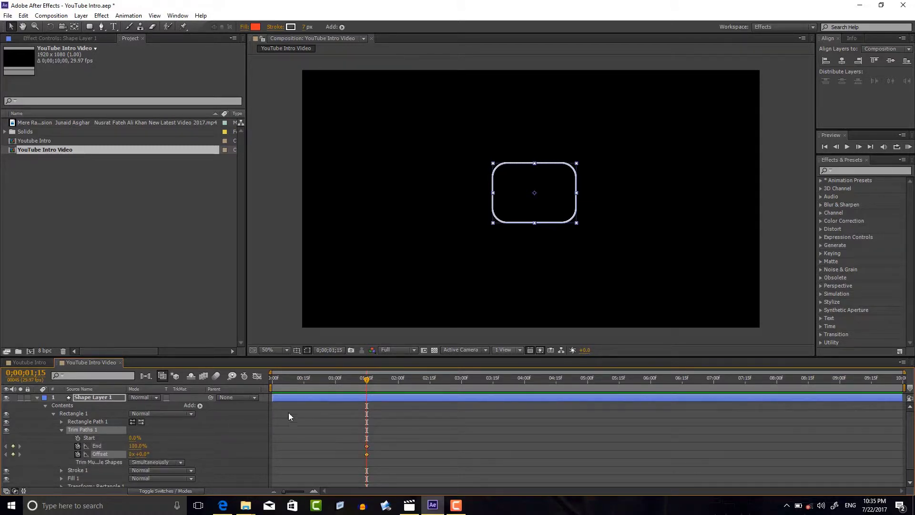
pyautogui.moveTo(367, 382); pyautogui.dragTo(273, 393)
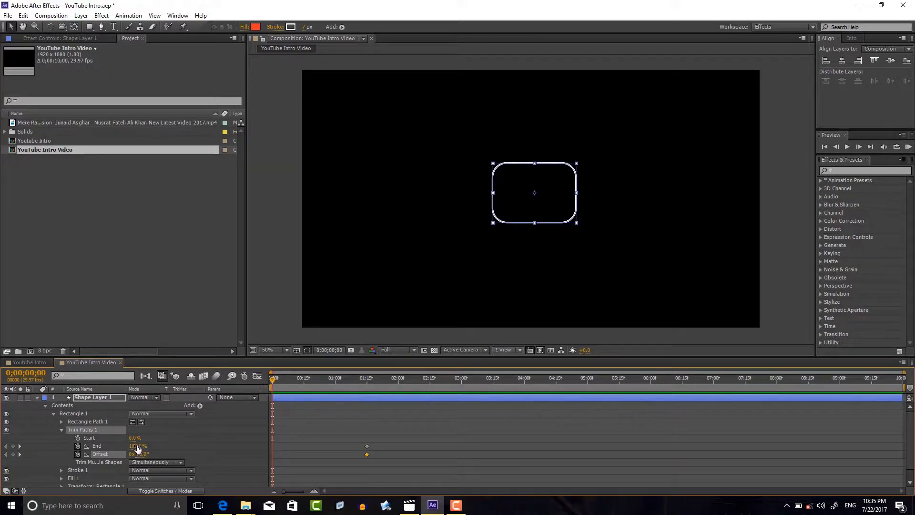
pyautogui.click(137, 446)
pyautogui.write('0')
pyautogui.press('Return')
pyautogui.click(141, 454)
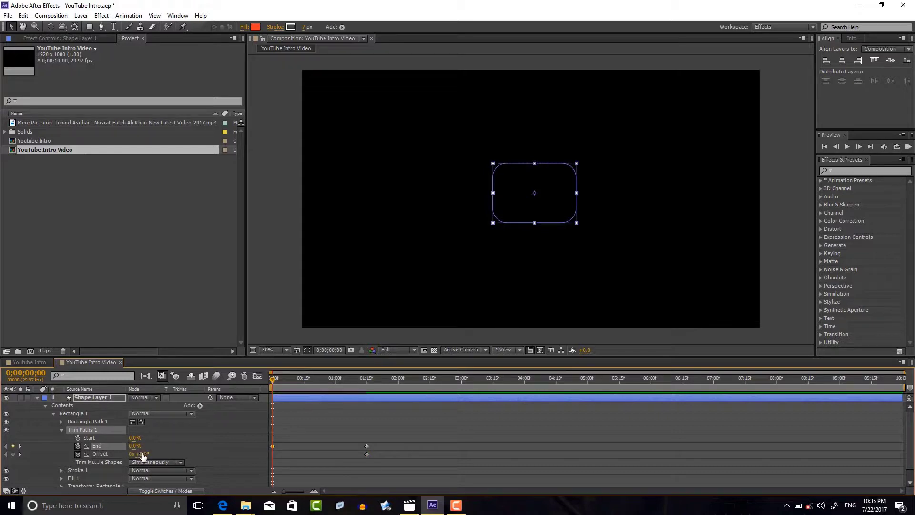
pyautogui.write('90')
pyautogui.press('Return')
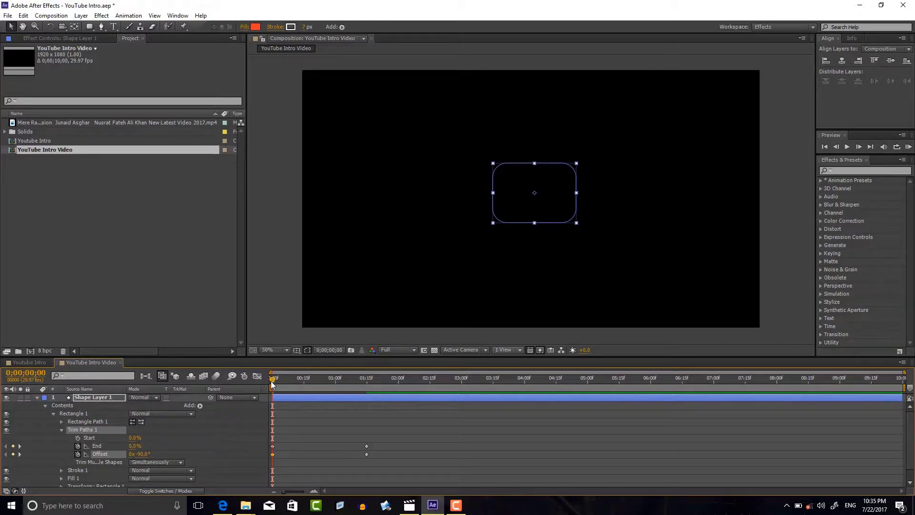
# Step: Easy Ease the End and Offset keyframes and steepen the speed curve to start fast
pyautogui.moveTo(272, 384)
pyautogui.mouseDown()
pyautogui.moveTo(354, 390)
pyautogui.moveTo(264, 430)
pyautogui.mouseUp()
pyautogui.moveTo(385, 437); pyautogui.dragTo(241, 459)
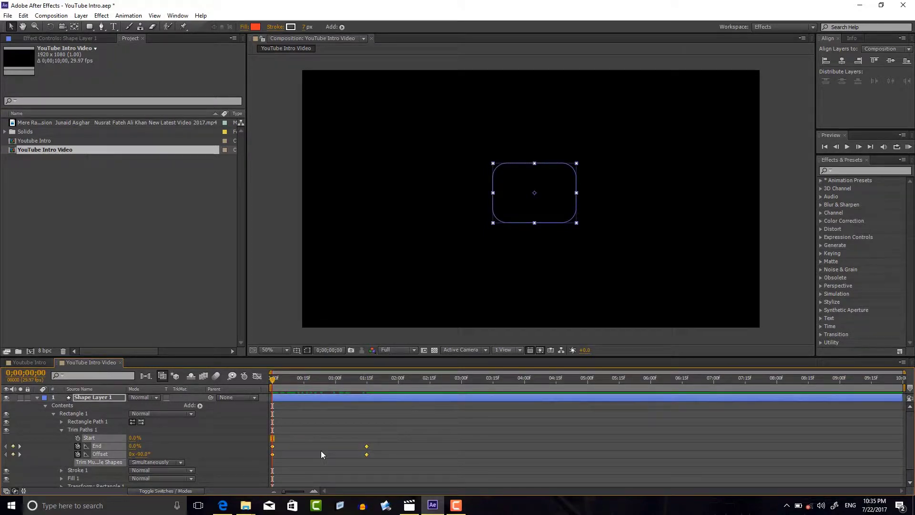
pyautogui.press('F9')
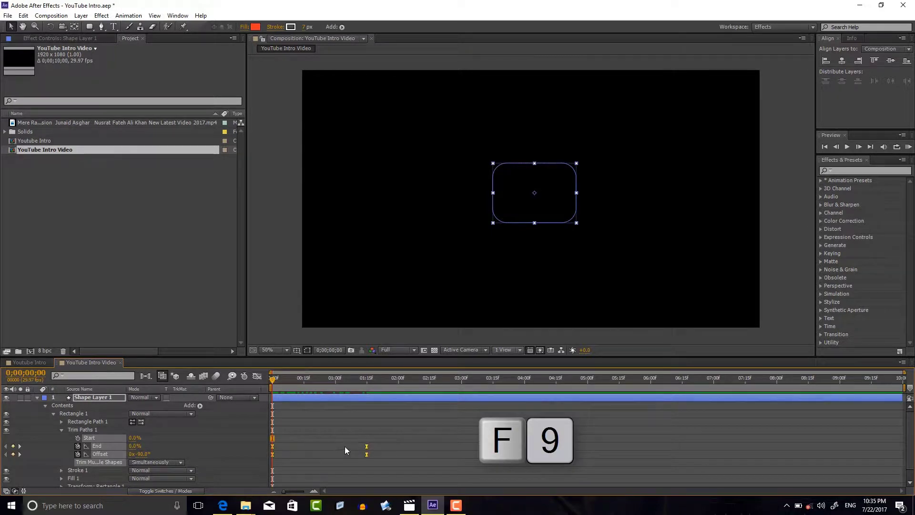
pyautogui.rightClick(367, 448)
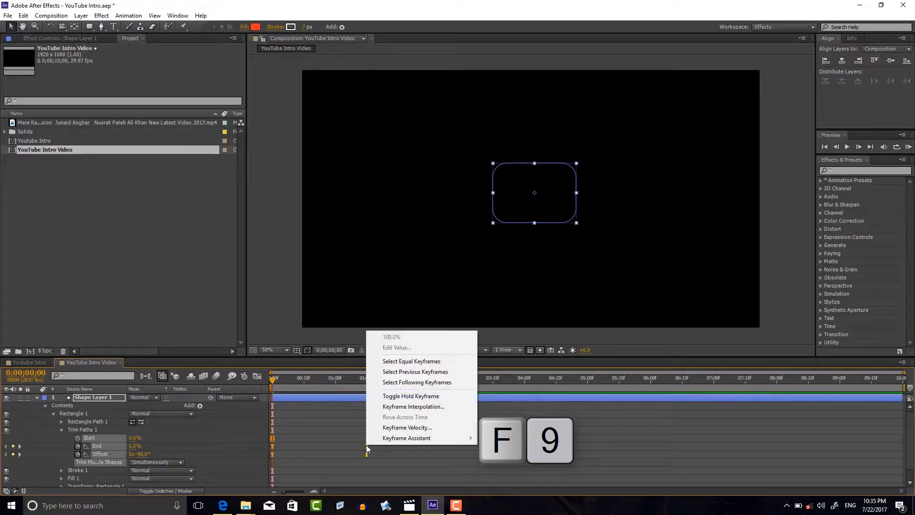
pyautogui.moveTo(375, 442)
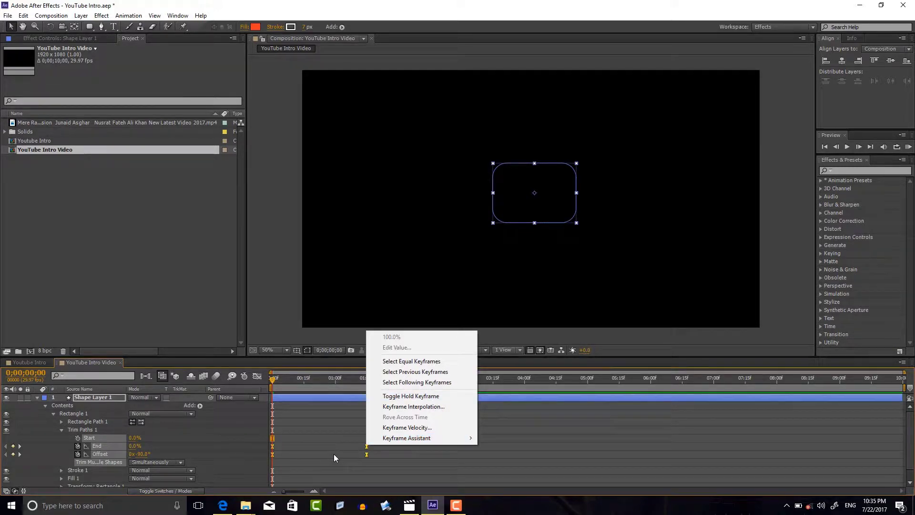
pyautogui.click(257, 376)
pyautogui.click(257, 376)
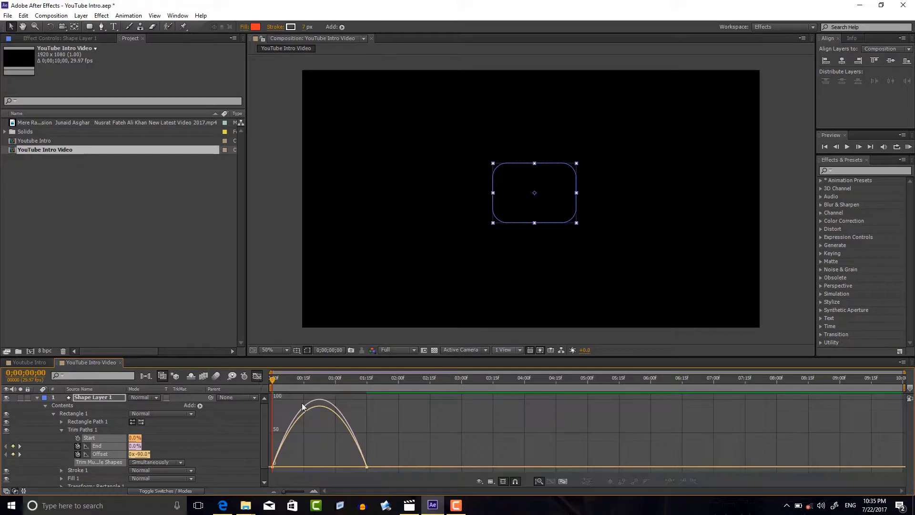
pyautogui.click(366, 466)
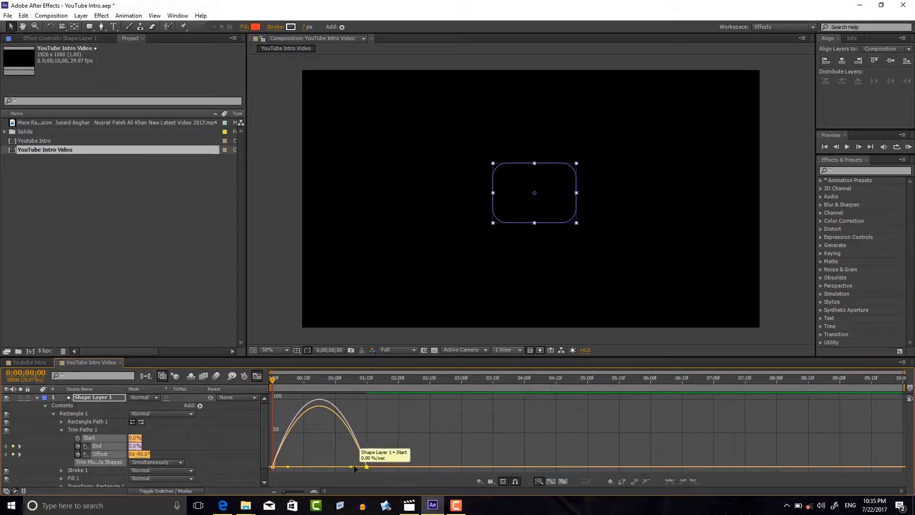
pyautogui.moveTo(352, 468); pyautogui.dragTo(319, 463)
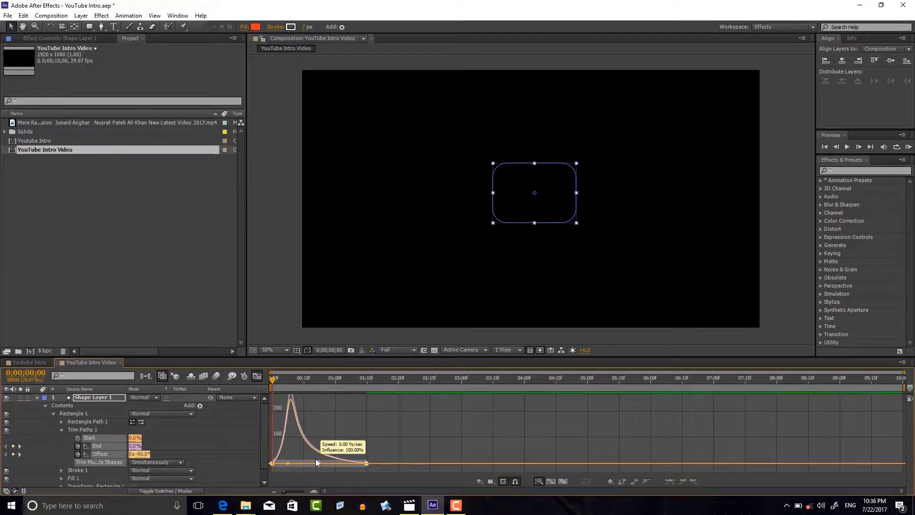
pyautogui.click(257, 377)
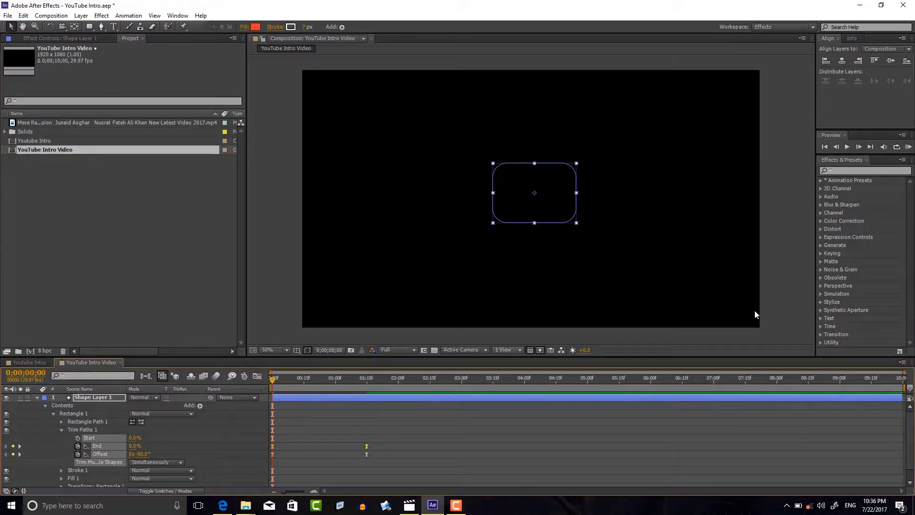
# Step: Give the outline's stroke Round Cap line ends
pyautogui.click(847, 147)
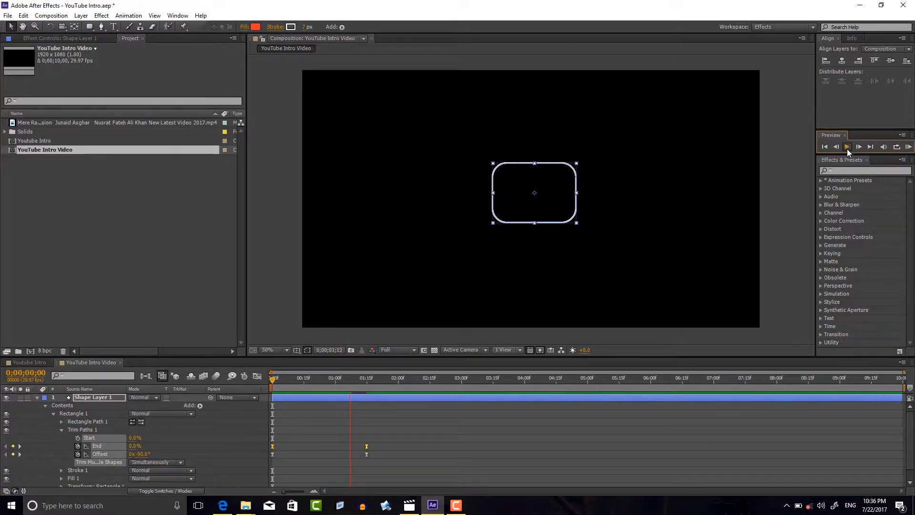
pyautogui.click(848, 148)
pyautogui.click(61, 471)
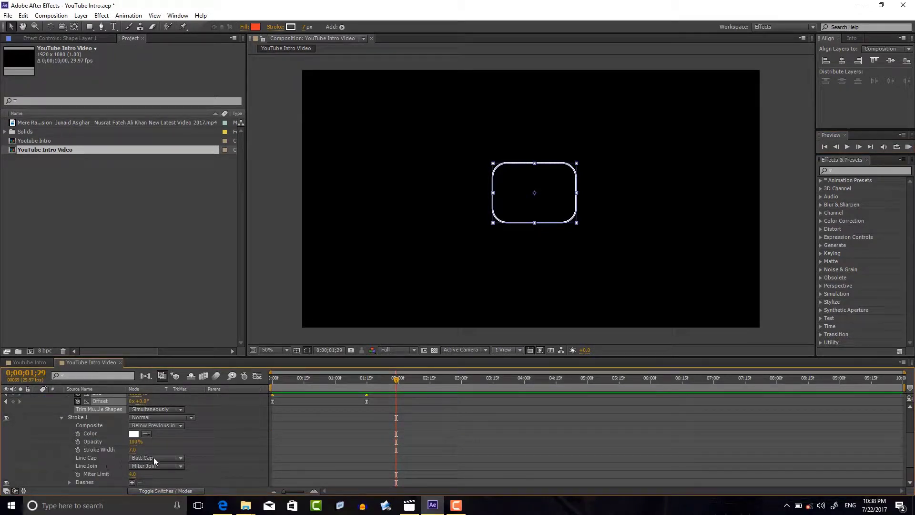
pyautogui.press('.')
pyautogui.press('.')
pyautogui.press('.')
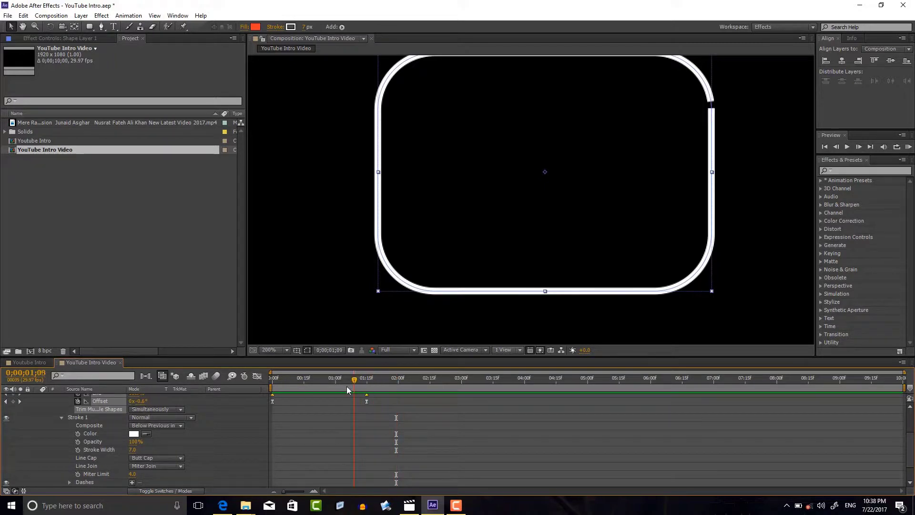
pyautogui.moveTo(396, 382); pyautogui.dragTo(336, 379)
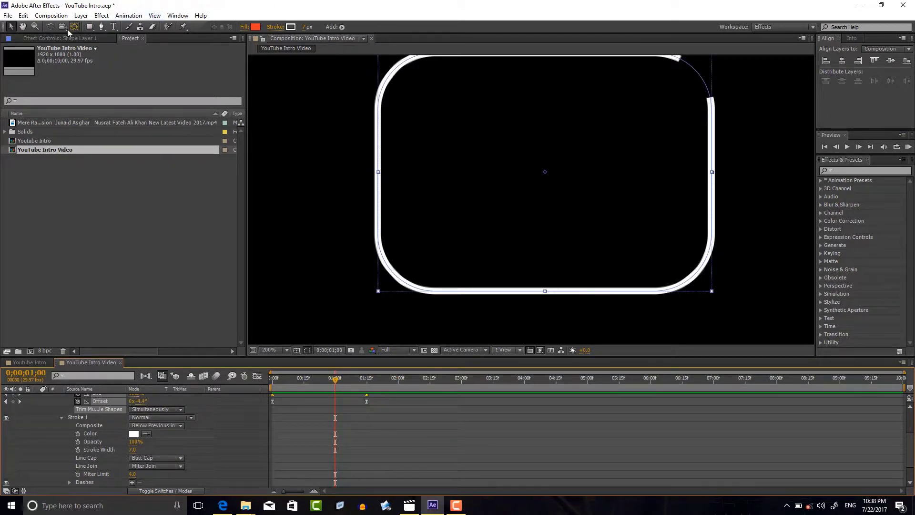
pyautogui.click(27, 25)
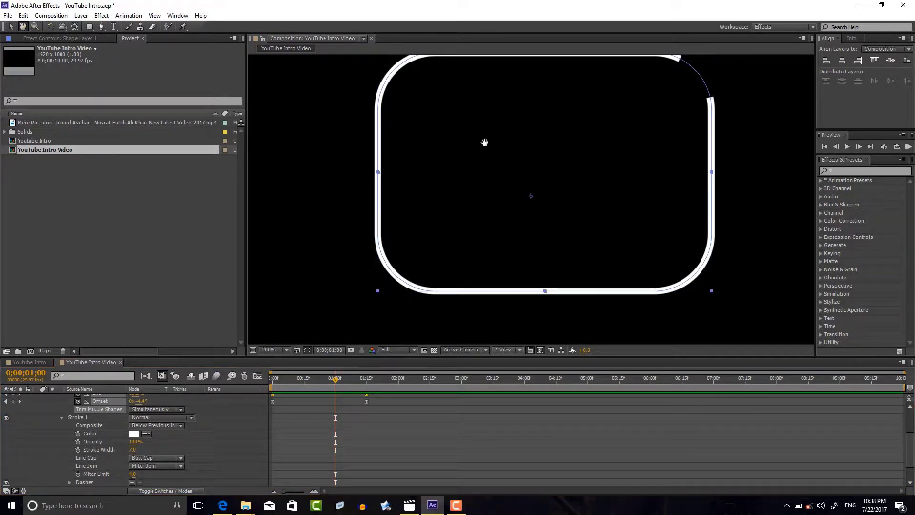
pyautogui.moveTo(485, 143); pyautogui.dragTo(425, 180)
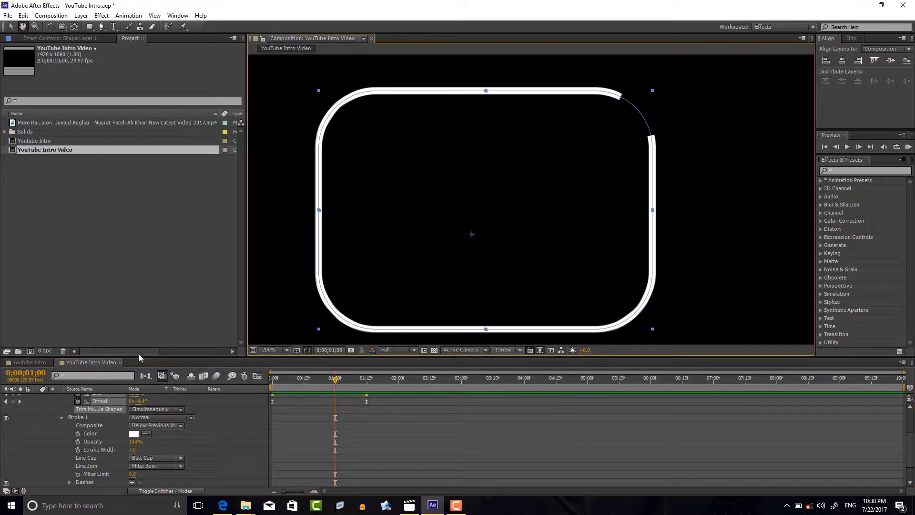
pyautogui.press('v')
pyautogui.click(176, 457)
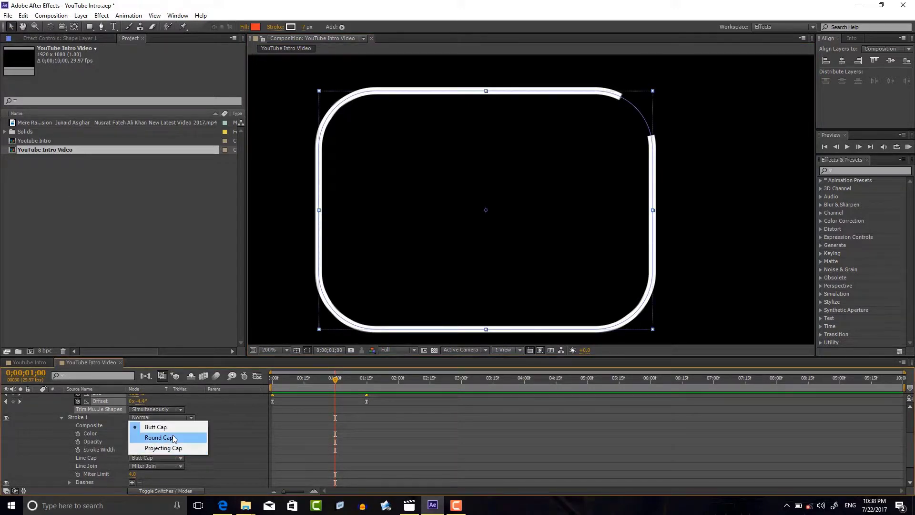
pyautogui.click(173, 436)
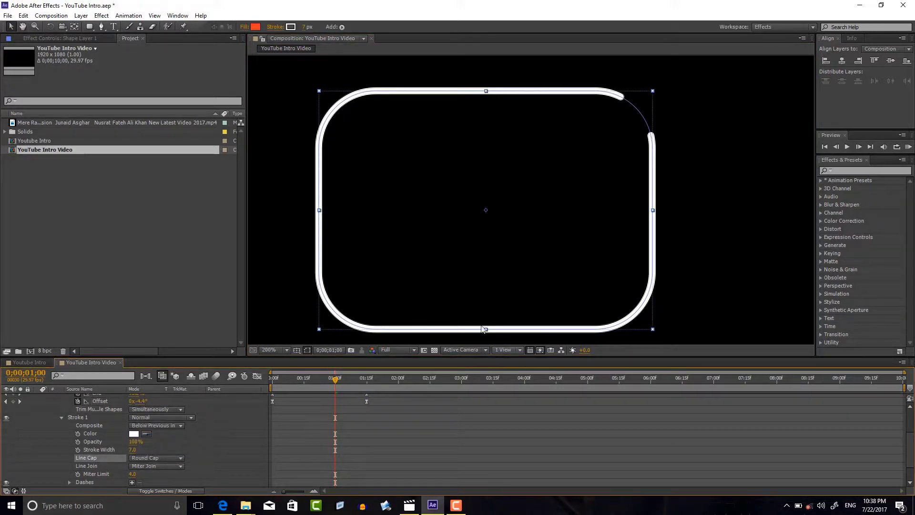
# Step: Return to the first frame at 100% zoom and collapse Trim Paths 1, Rectangle 1 and Shape Layer 1
pyautogui.moveTo(331, 380)
pyautogui.mouseDown()
pyautogui.moveTo(294, 381)
pyautogui.moveTo(365, 385)
pyautogui.mouseUp()
pyautogui.press('Home')
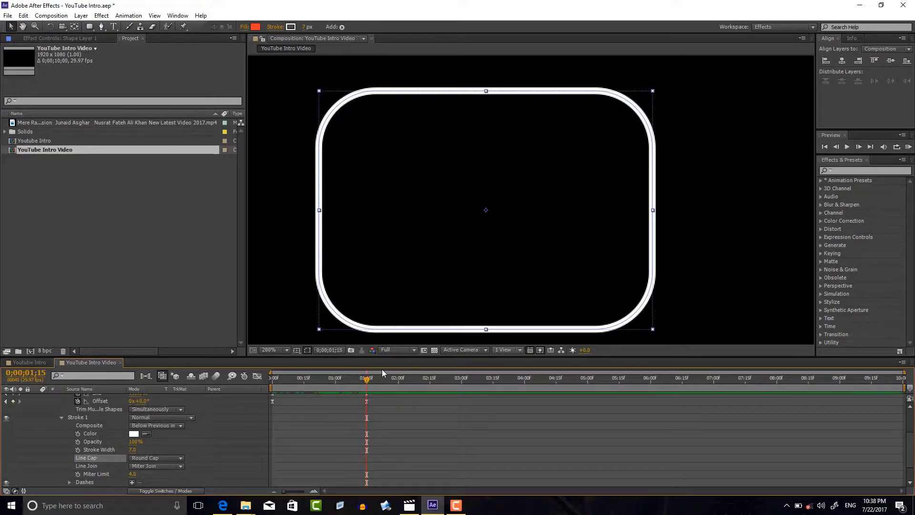
pyautogui.press(',')
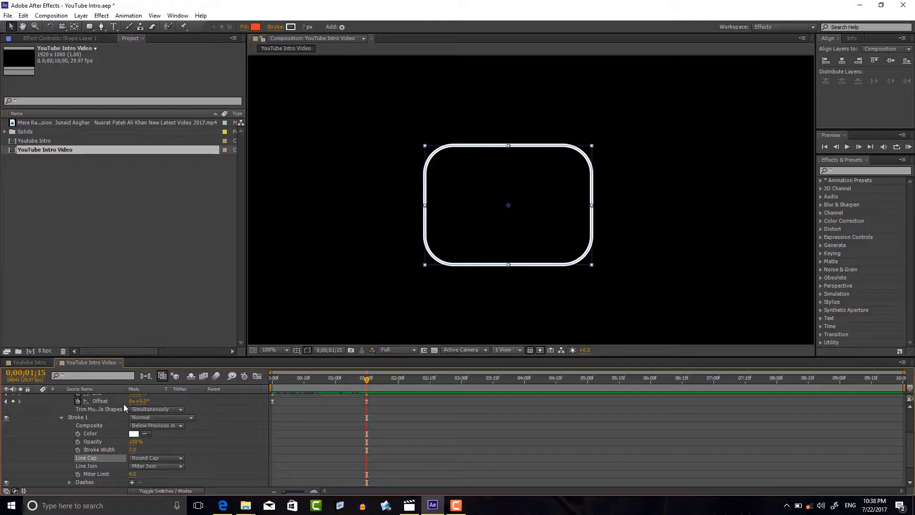
pyautogui.scroll(3, 469, 408)
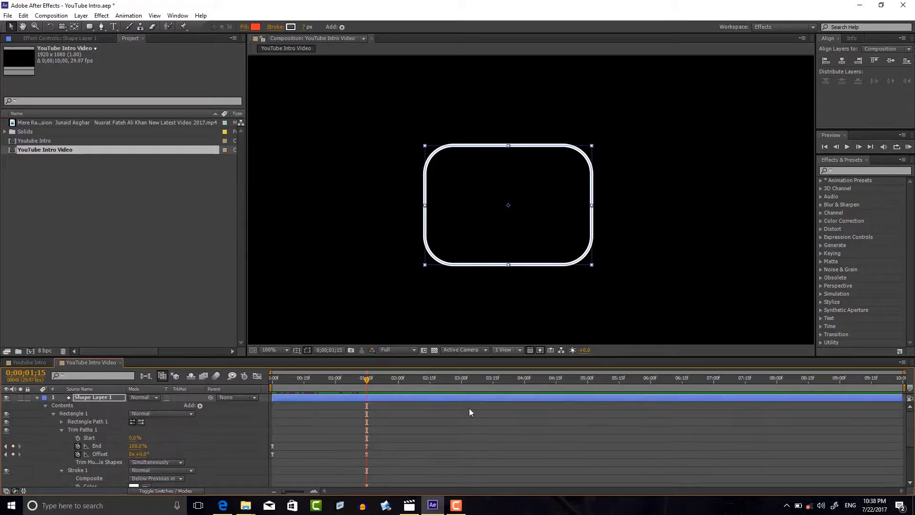
pyautogui.click(62, 429)
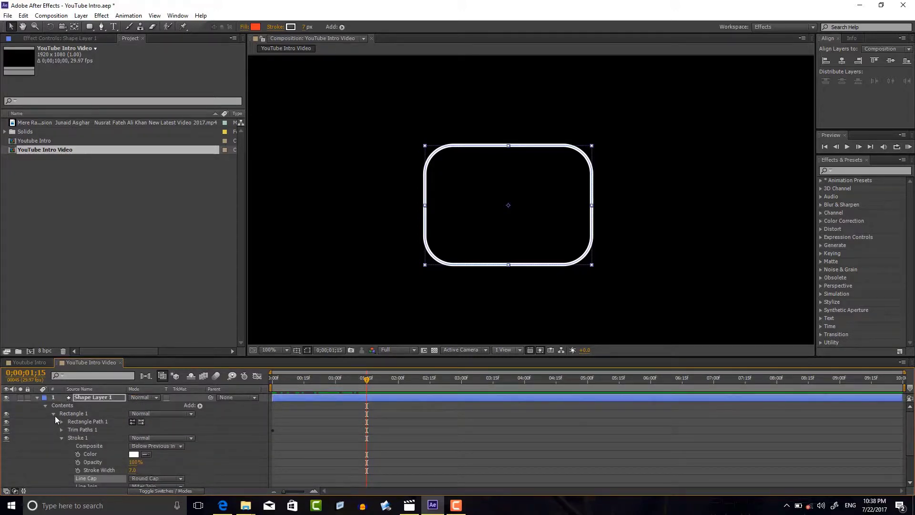
pyautogui.click(54, 414)
pyautogui.click(37, 398)
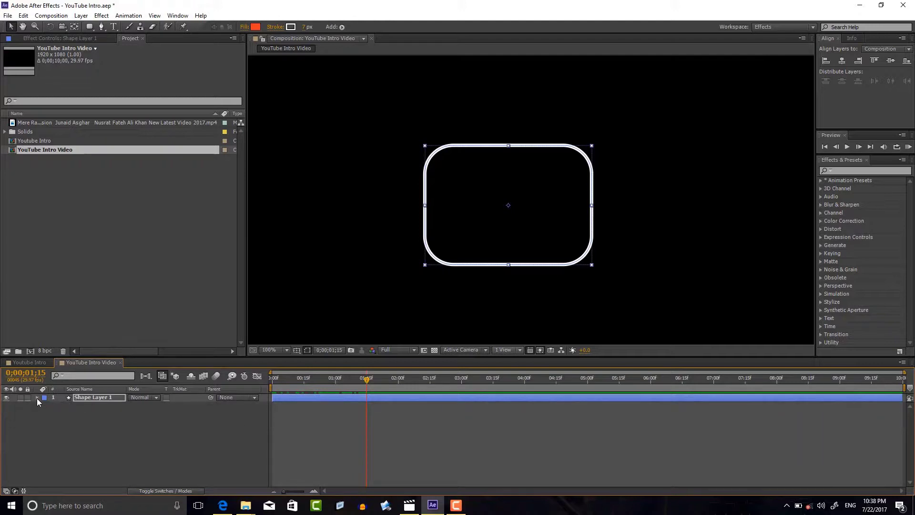
# Step: Draw a polygon with the Polygon Tool and reduce its Points to 3
pyautogui.click(87, 423)
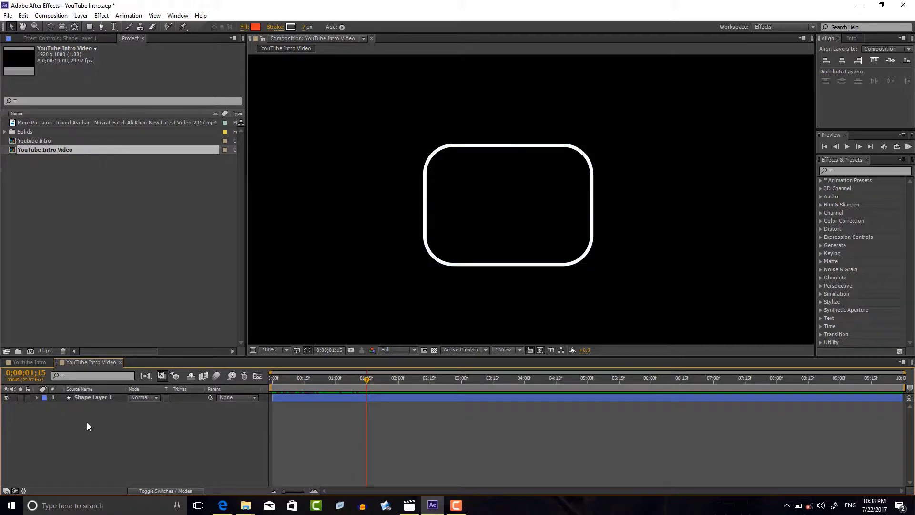
pyautogui.click(90, 27)
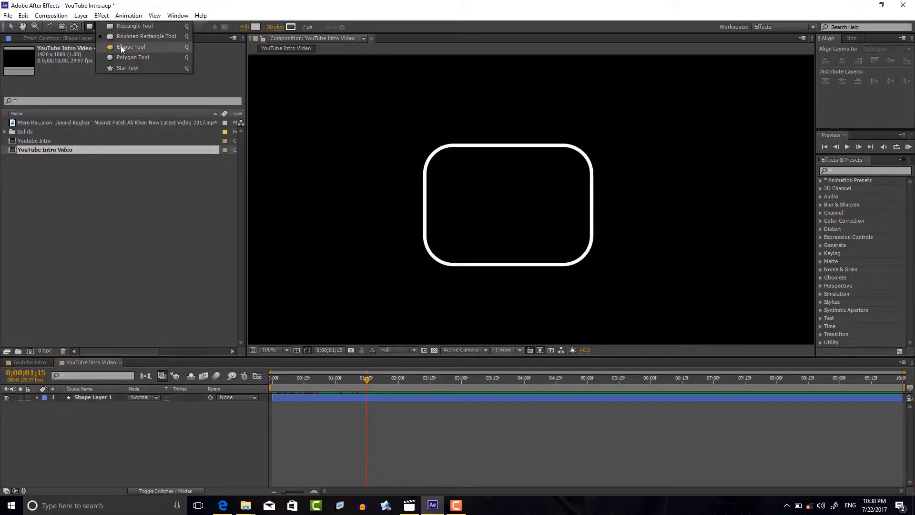
pyautogui.click(130, 58)
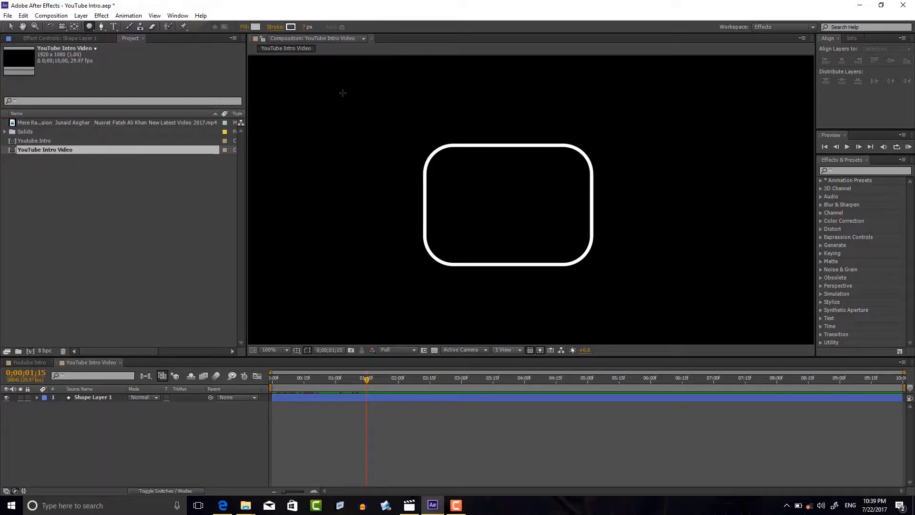
pyautogui.moveTo(342, 92)
pyautogui.mouseDown()
pyautogui.moveTo(307, 136)
pyautogui.moveTo(362, 115)
pyautogui.mouseUp()
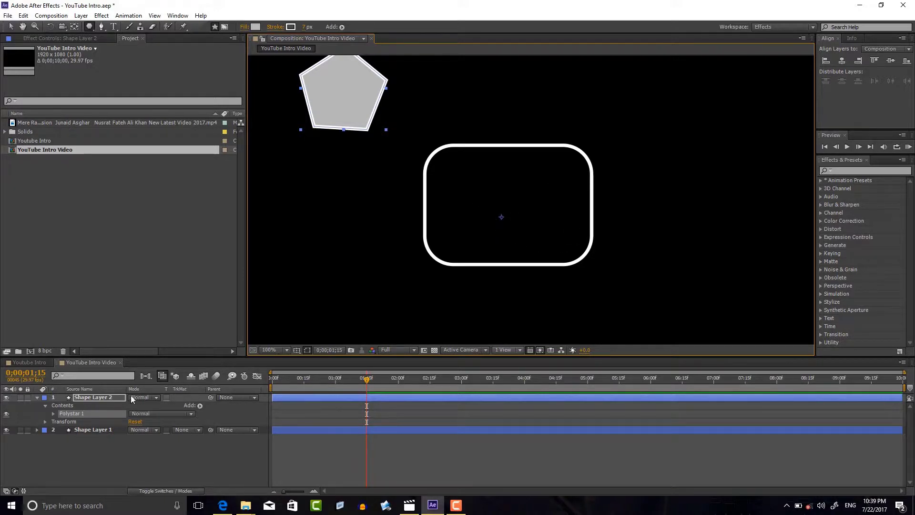
pyautogui.click(53, 414)
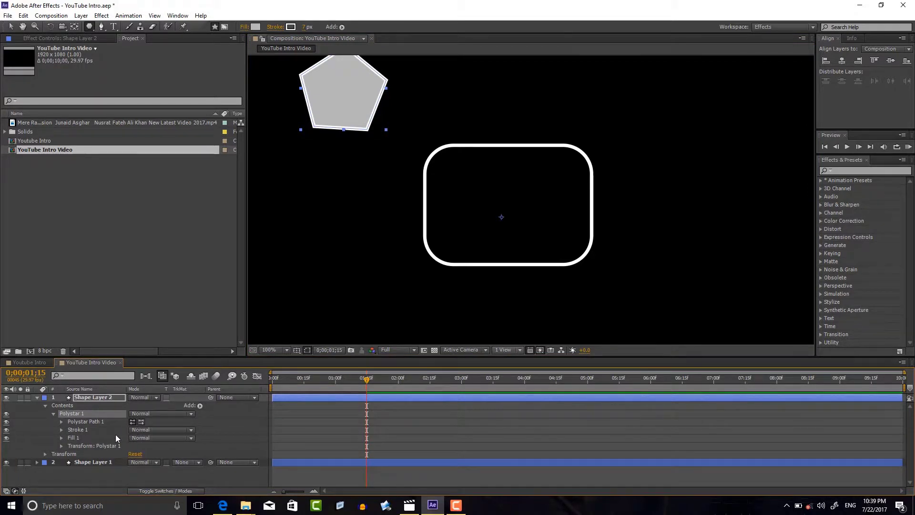
pyautogui.click(61, 422)
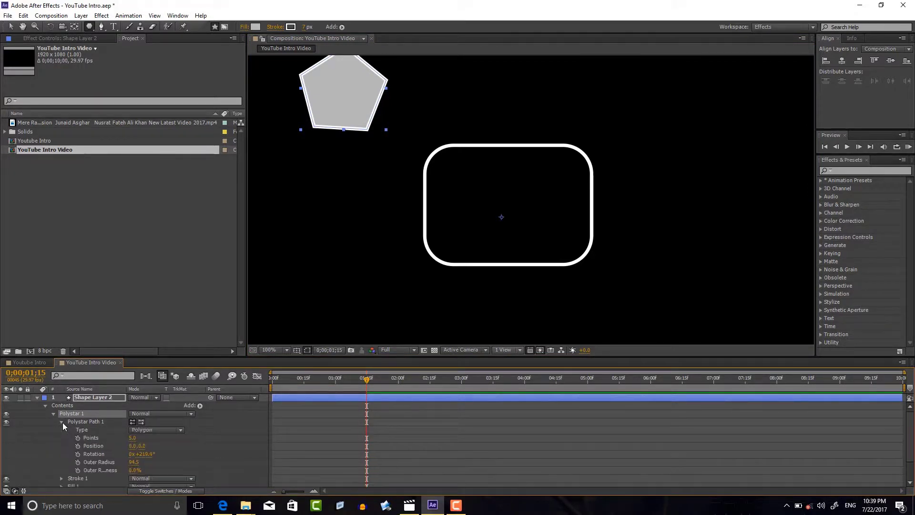
pyautogui.moveTo(134, 440); pyautogui.dragTo(130, 439)
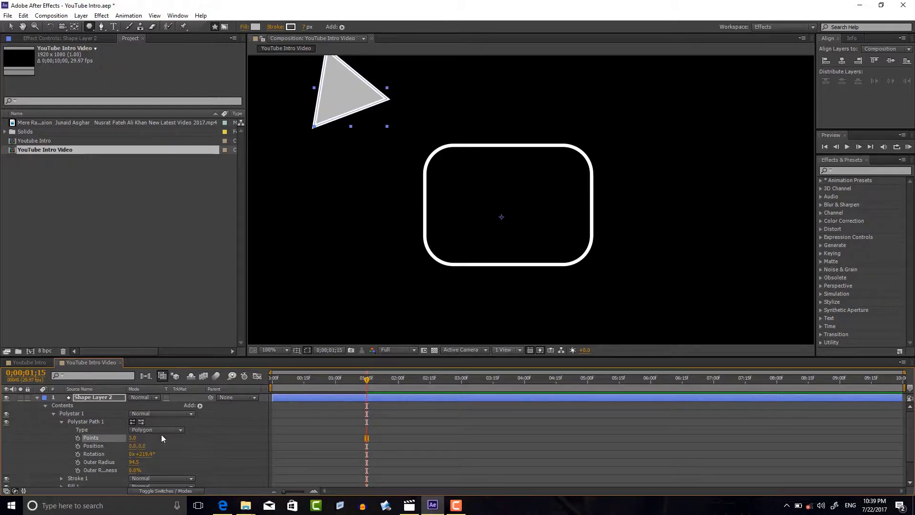
# Step: Move the triangle into the rounded rectangle, rotate it to point right, and shrink its Outer Radius
pyautogui.click(10, 27)
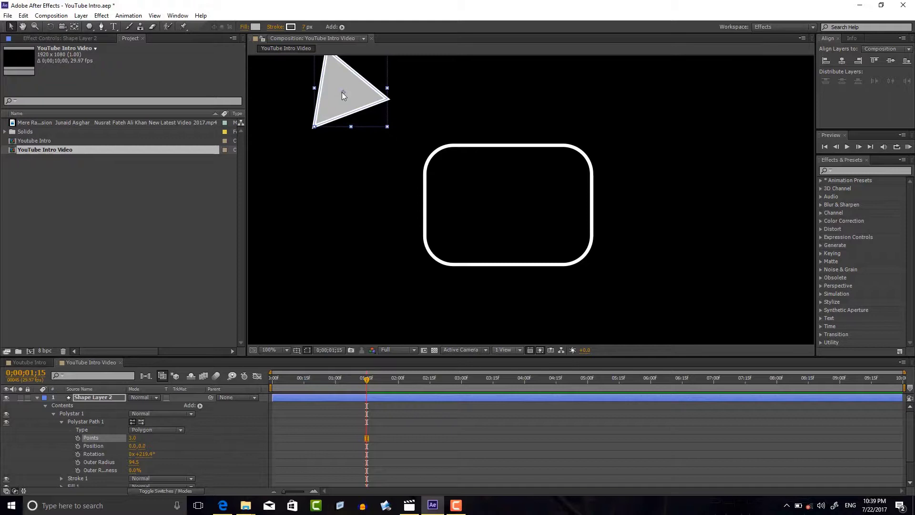
pyautogui.moveTo(343, 95); pyautogui.dragTo(506, 209)
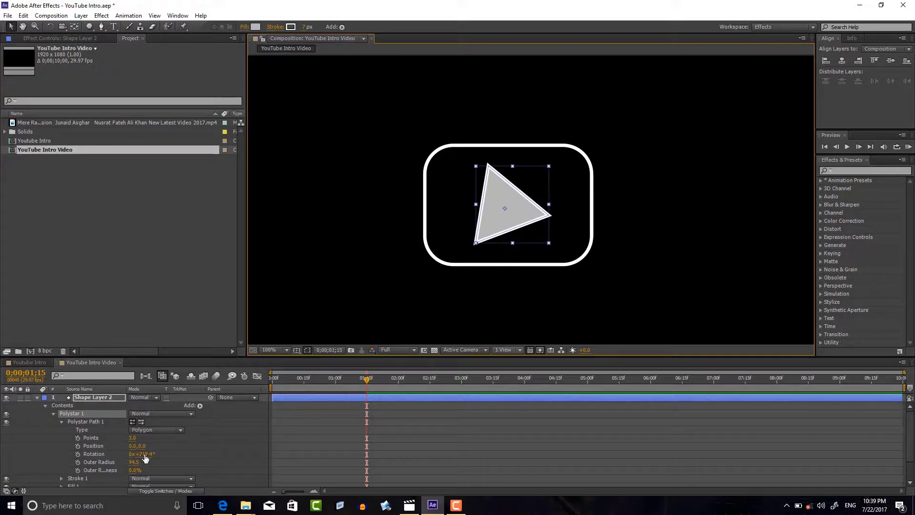
pyautogui.moveTo(145, 457); pyautogui.dragTo(143, 454)
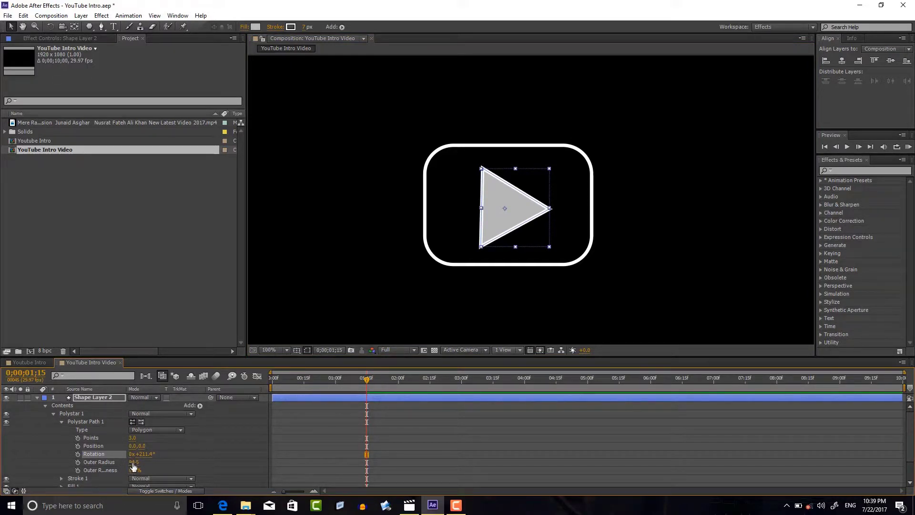
pyautogui.moveTo(132, 462)
pyautogui.mouseDown()
pyautogui.moveTo(119, 463)
pyautogui.moveTo(134, 466)
pyautogui.mouseUp()
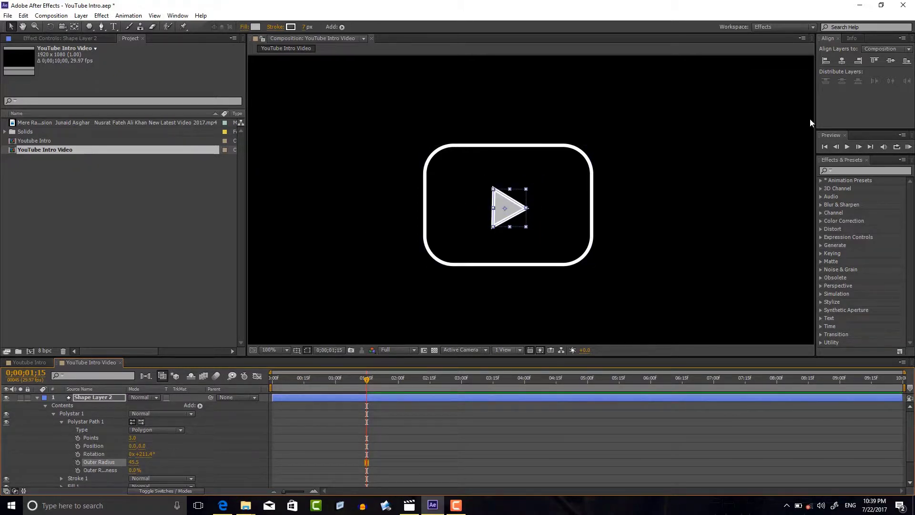
# Step: Centre the triangle and the rounded rectangle horizontally in the composition
pyautogui.click(841, 60)
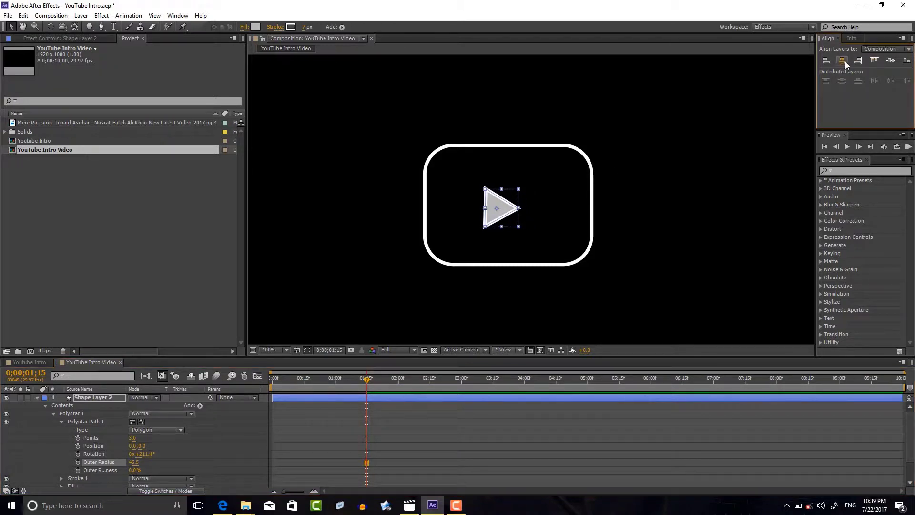
pyautogui.click(578, 184)
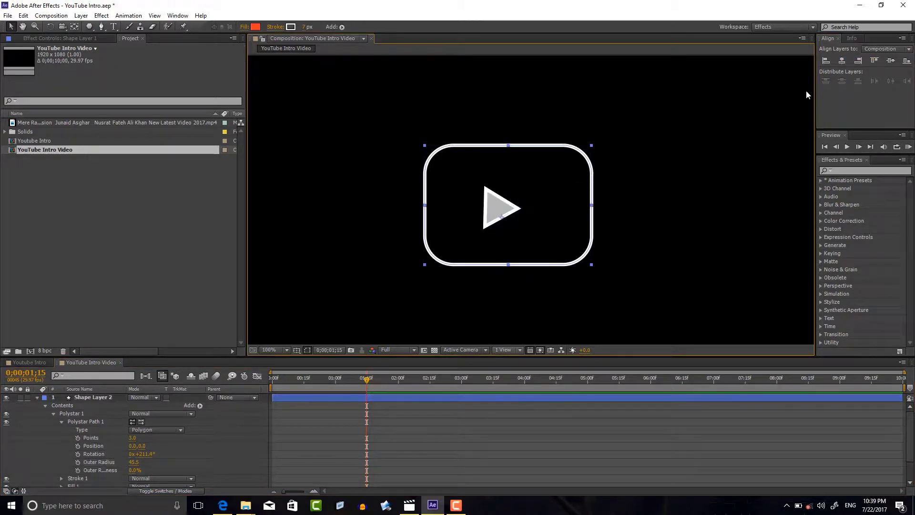
pyautogui.click(842, 61)
pyautogui.click(842, 61)
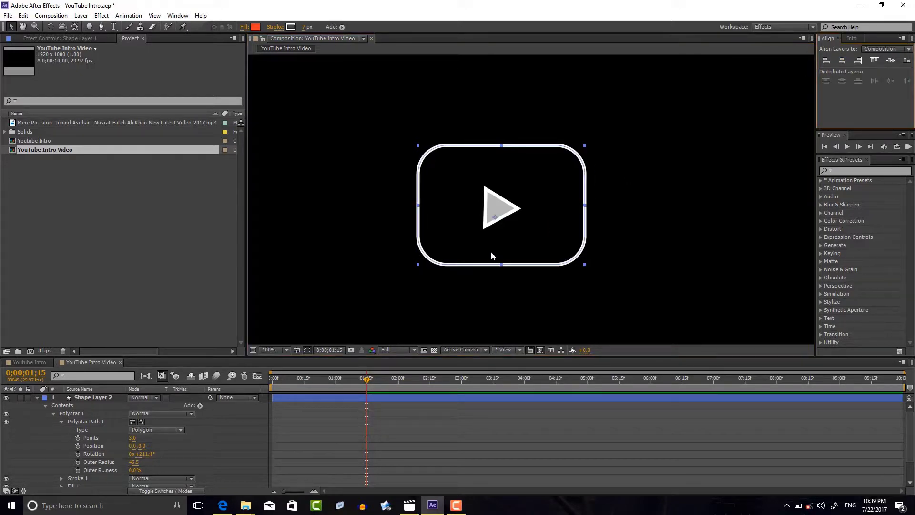
pyautogui.press(',')
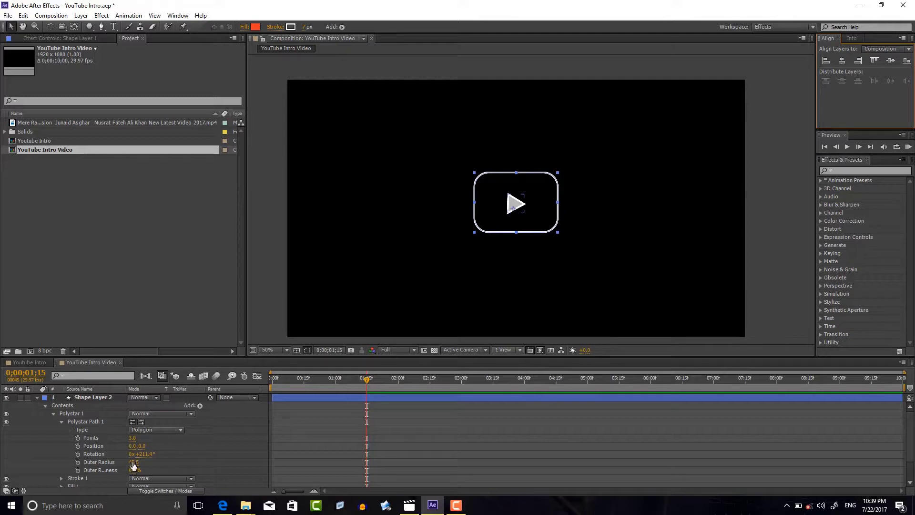
# Step: Raise the triangle's Outer Radius to 55.5 and choose white in its fill colour picker
pyautogui.moveTo(132, 462); pyautogui.dragTo(136, 462)
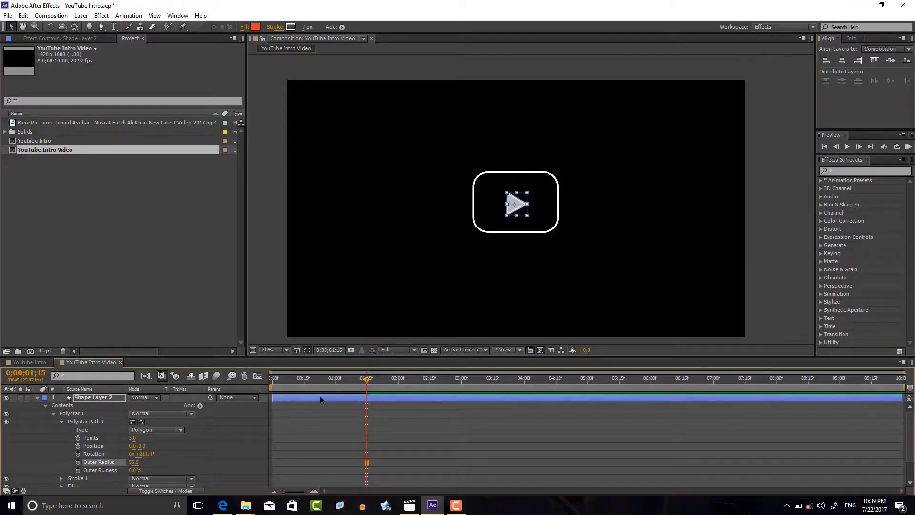
pyautogui.click(463, 285)
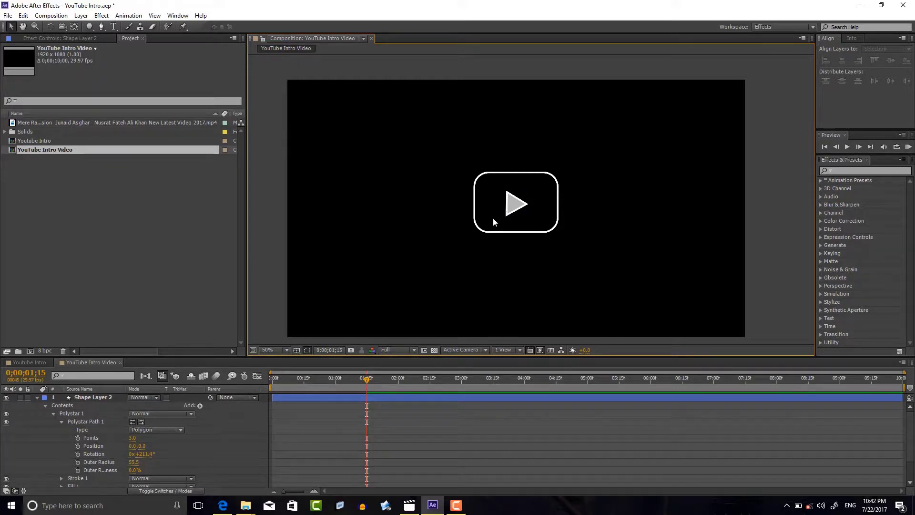
pyautogui.click(514, 205)
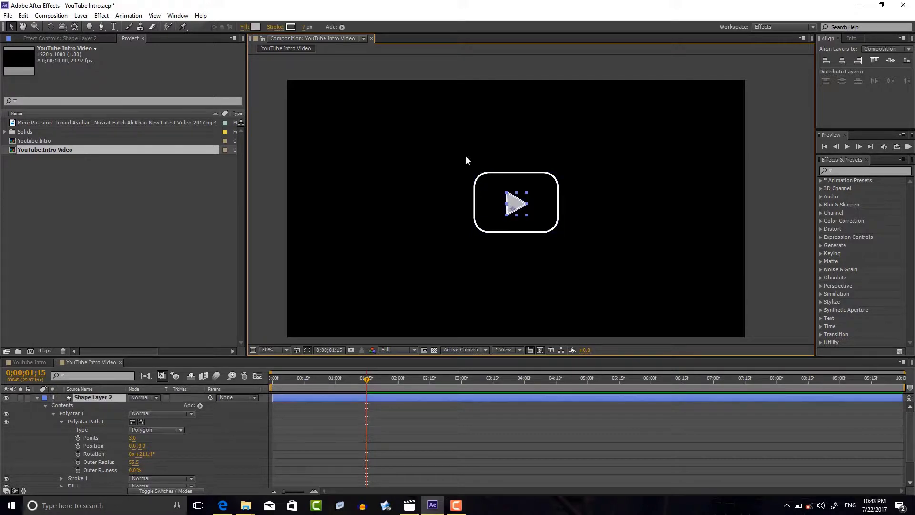
pyautogui.click(256, 27)
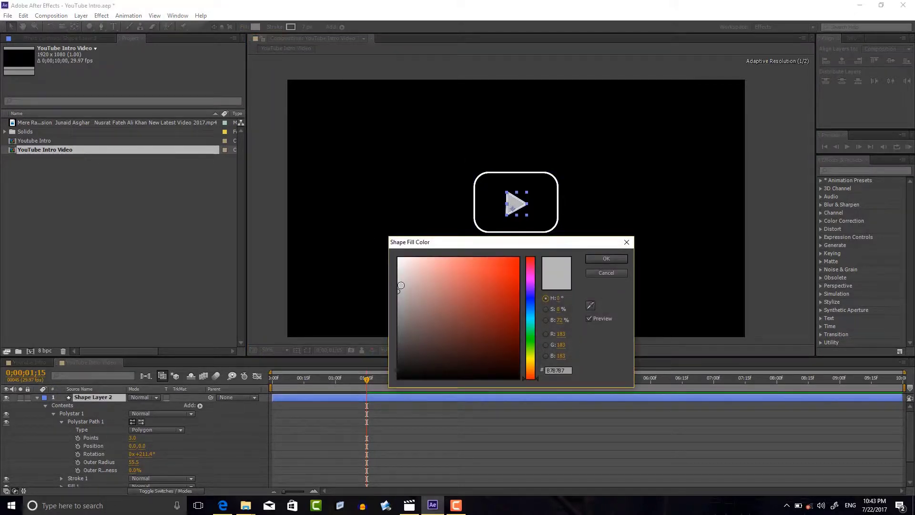
pyautogui.moveTo(401, 286); pyautogui.dragTo(398, 258)
# Step: Confirm the triangle's white fill and lower its Fill 1 opacity to 0%
pyautogui.click(606, 259)
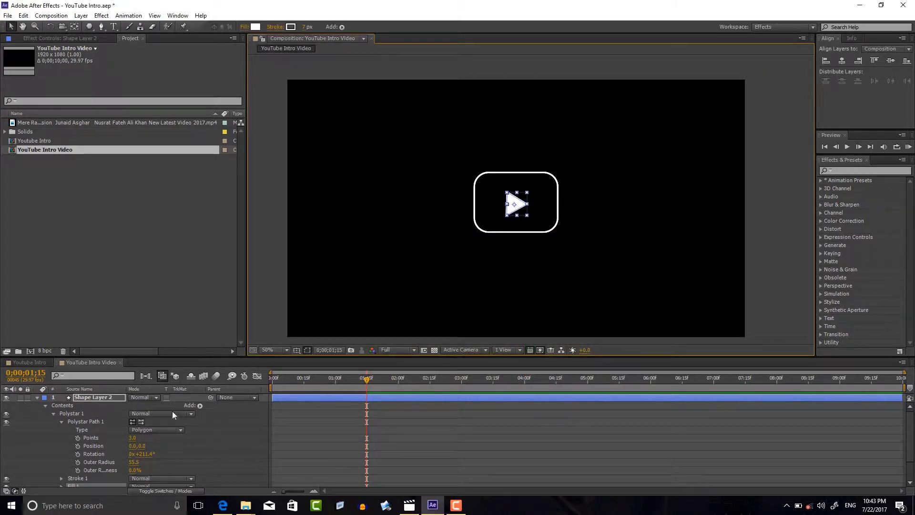
pyautogui.click(61, 422)
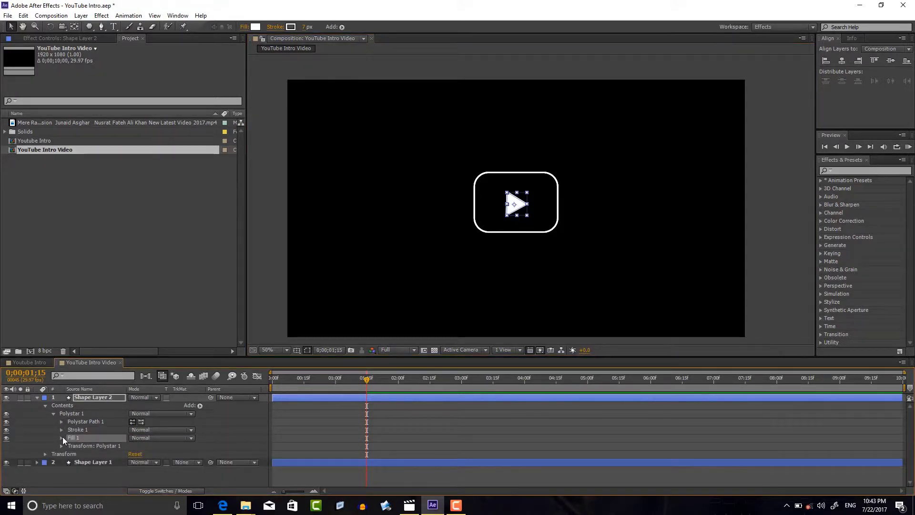
pyautogui.click(58, 436)
pyautogui.click(62, 437)
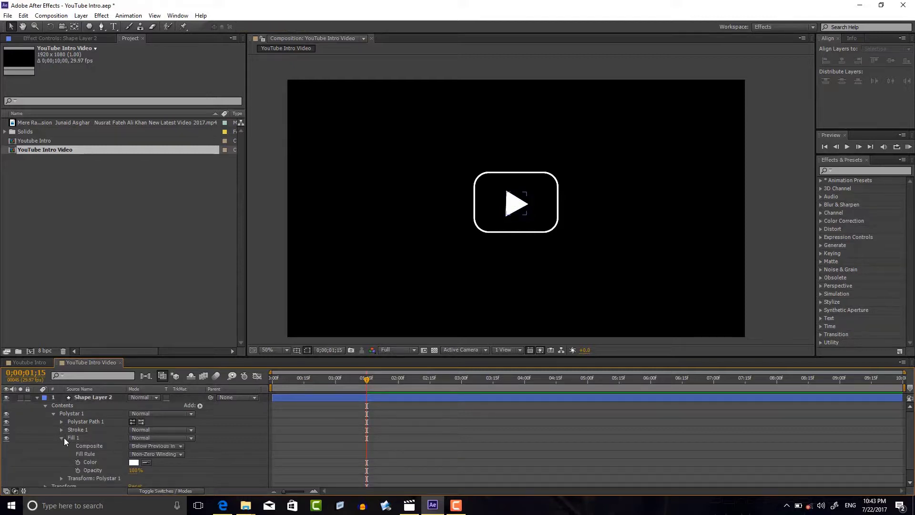
pyautogui.moveTo(139, 470); pyautogui.dragTo(78, 465)
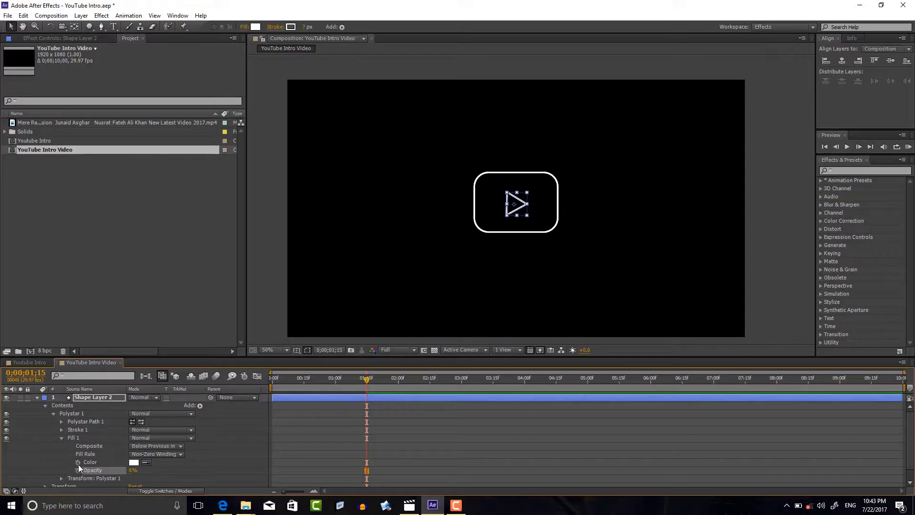
pyautogui.click(61, 438)
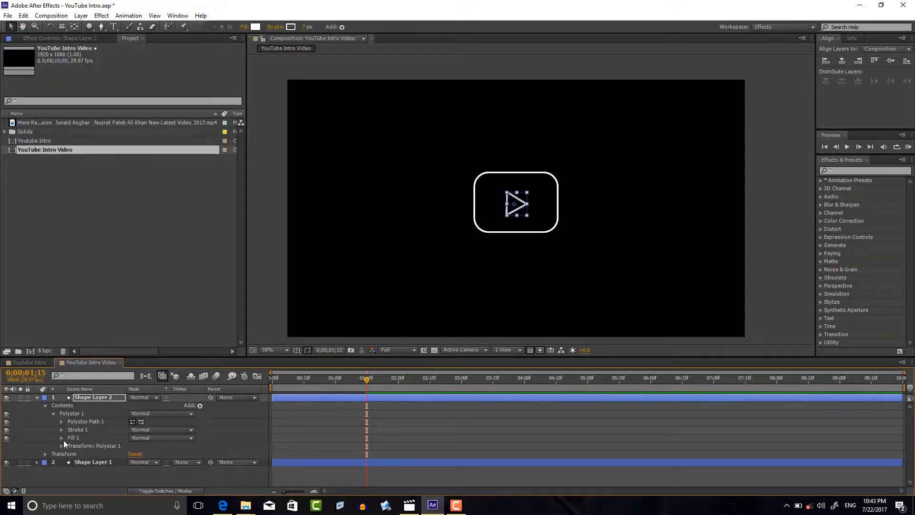
pyautogui.click(53, 414)
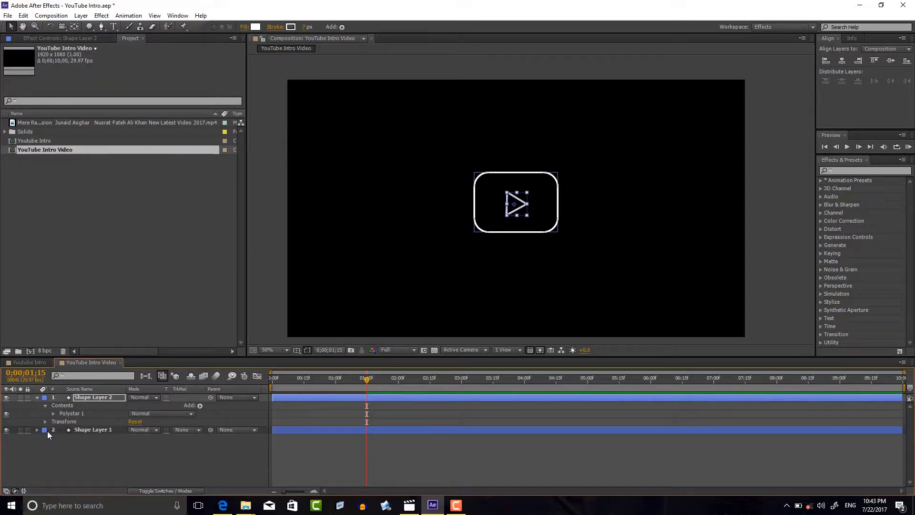
# Step: Copy Rectangle 1's Trim Paths 1 from Shape Layer 1 and select the triangle's Shape Layer 2
pyautogui.click(37, 430)
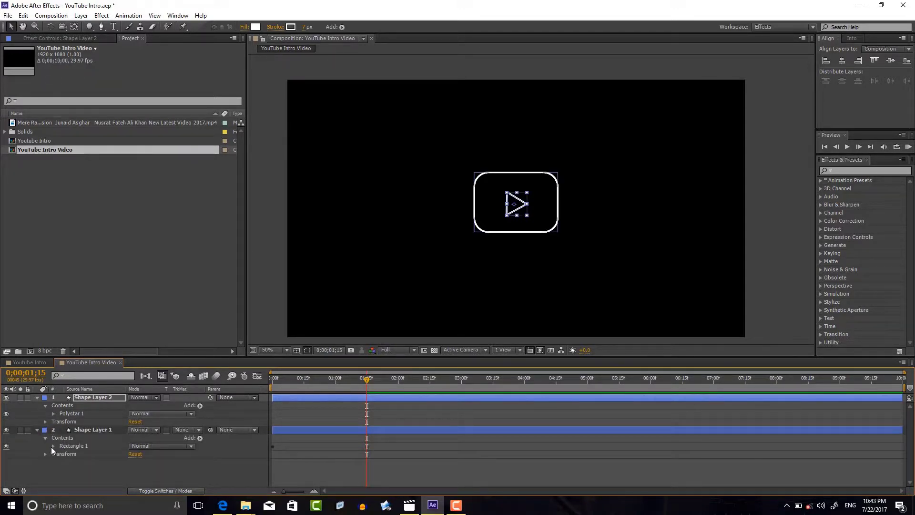
pyautogui.click(52, 446)
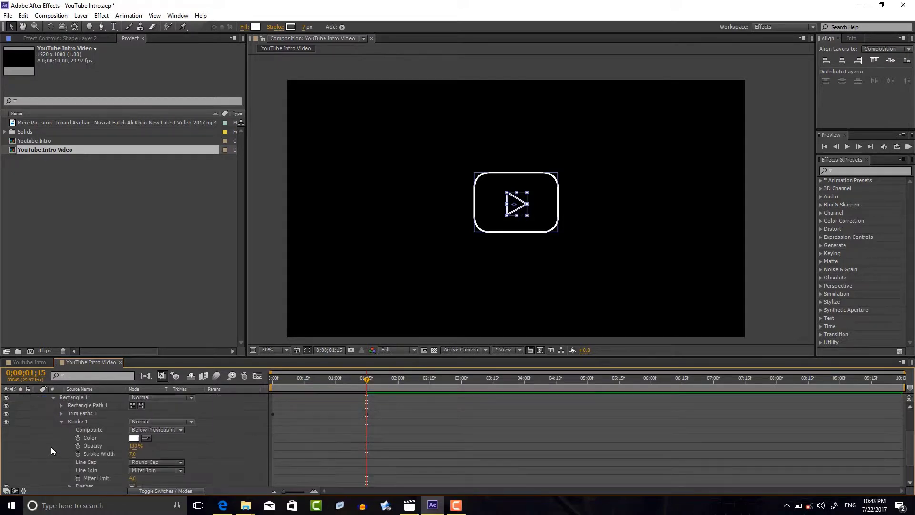
pyautogui.click(62, 422)
pyautogui.click(82, 450)
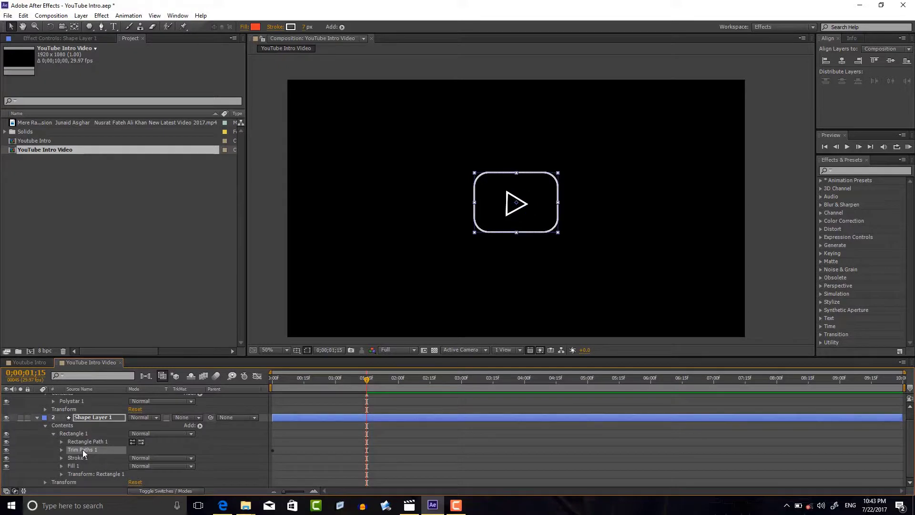
pyautogui.rightClick(83, 452)
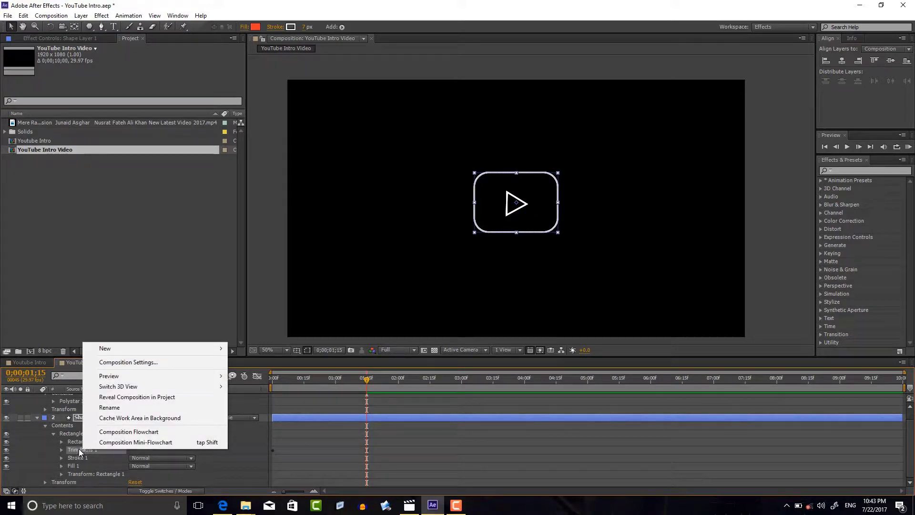
pyautogui.press('Escape')
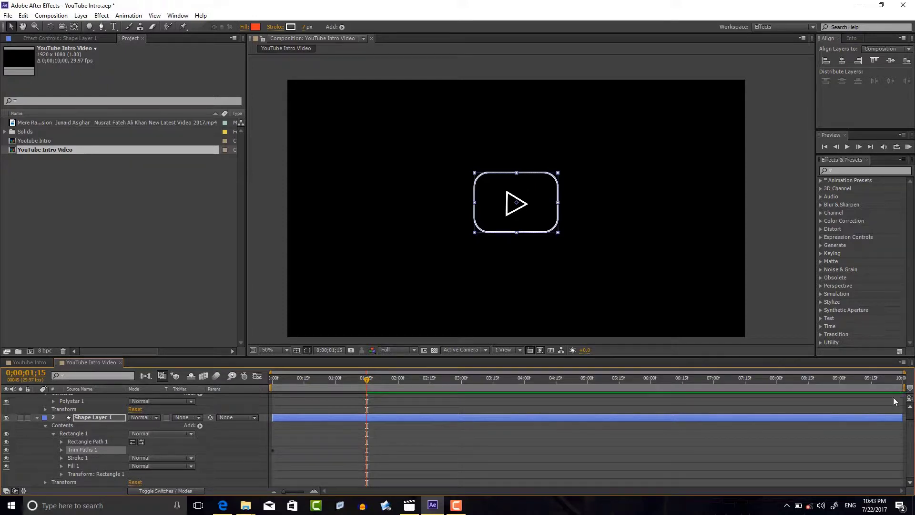
pyautogui.scroll(1, 910, 417)
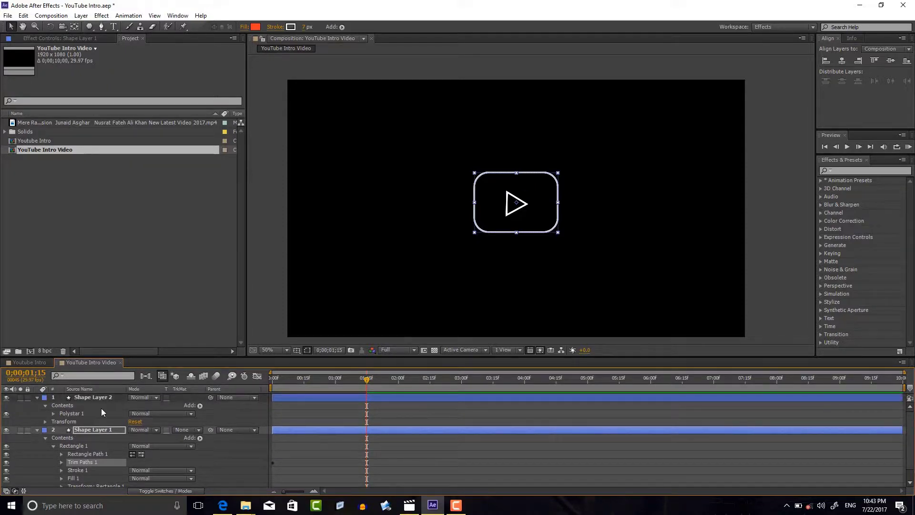
pyautogui.click(68, 404)
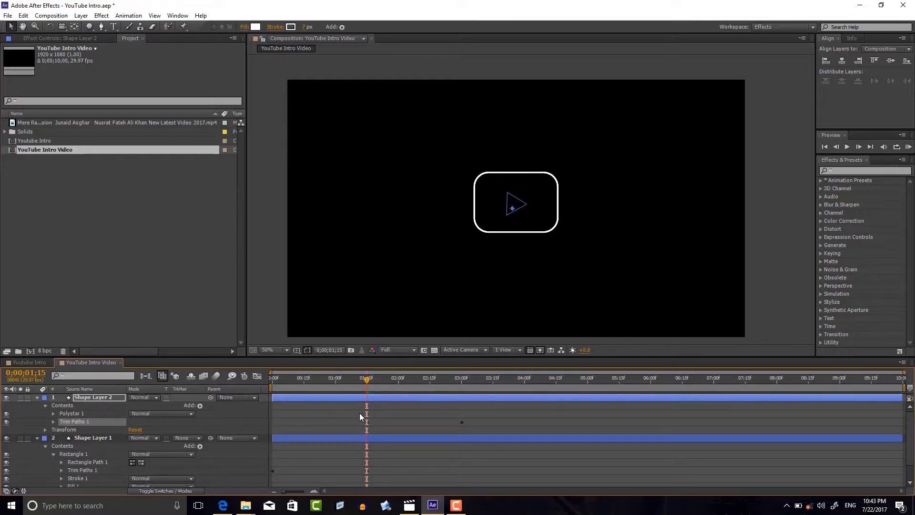
# Step: Move the triangle's Trim Paths End and Offset keyframes one second earlier, starting at 0:15
pyautogui.click(54, 422)
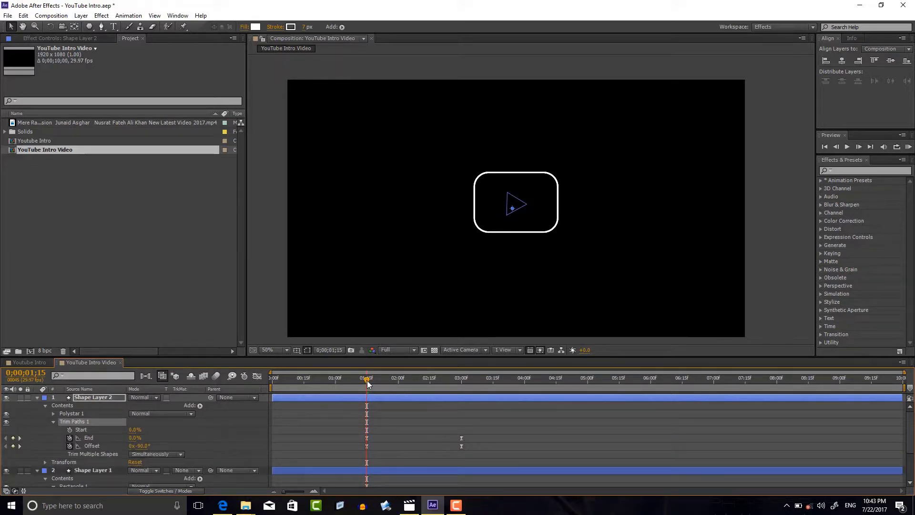
pyautogui.moveTo(368, 380)
pyautogui.mouseDown()
pyautogui.moveTo(411, 381)
pyautogui.moveTo(345, 385)
pyautogui.moveTo(407, 402)
pyautogui.moveTo(342, 420)
pyautogui.mouseUp()
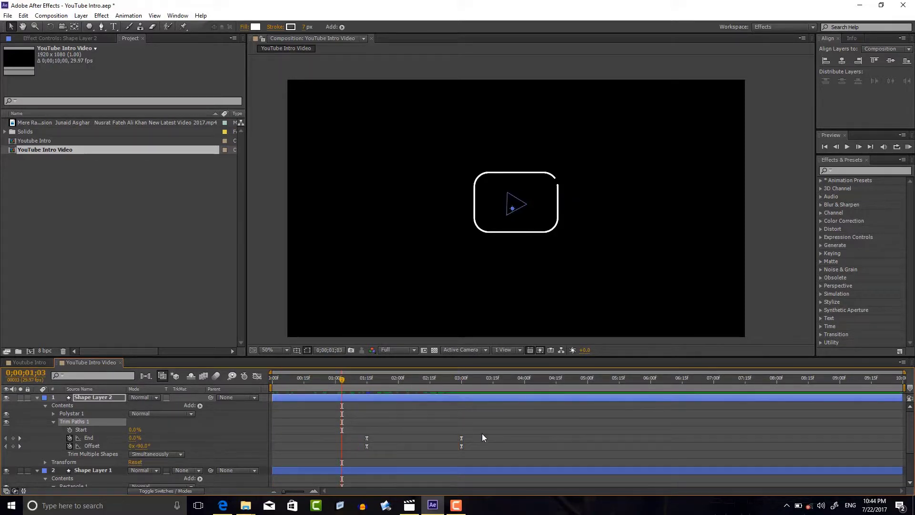
pyautogui.moveTo(483, 434); pyautogui.dragTo(304, 447)
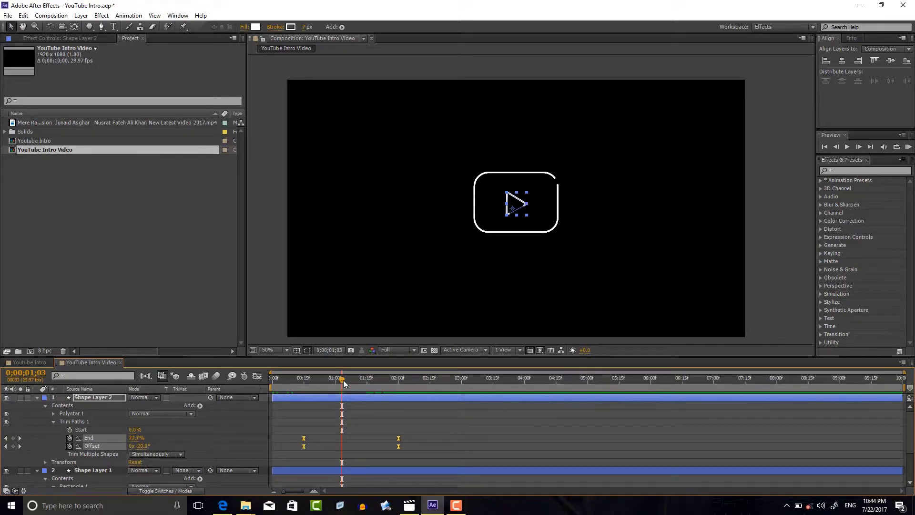
pyautogui.moveTo(344, 380); pyautogui.dragTo(304, 385)
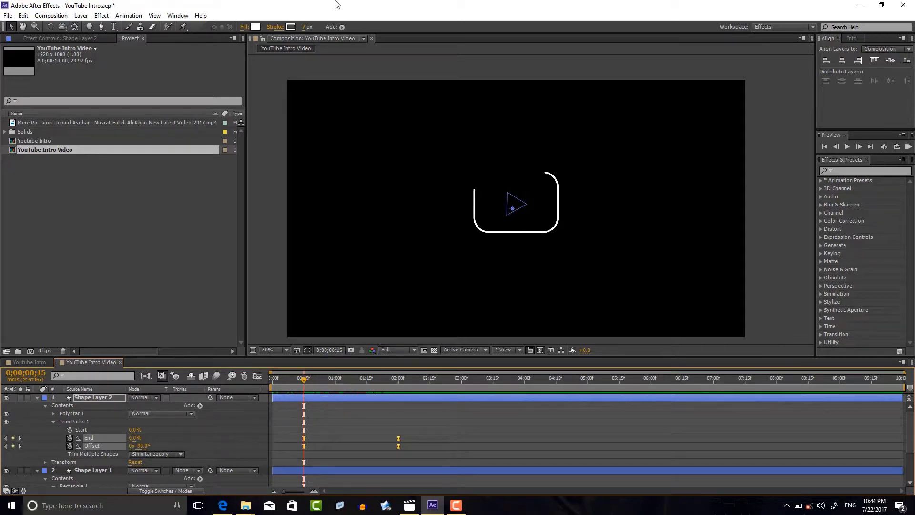
pyautogui.click(43, 405)
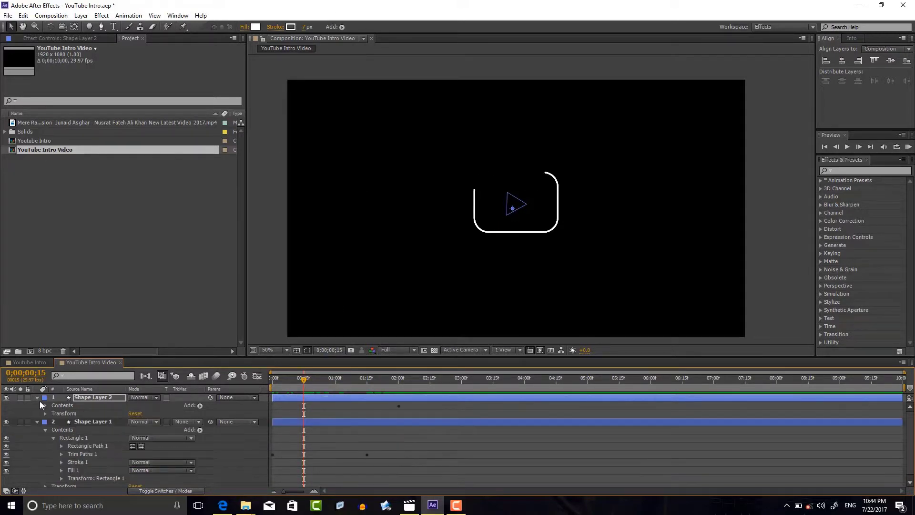
pyautogui.click(37, 397)
# Step: Add a Rotation keyframe to Shape Layer 2 and place it at 2:00
pyautogui.click(37, 406)
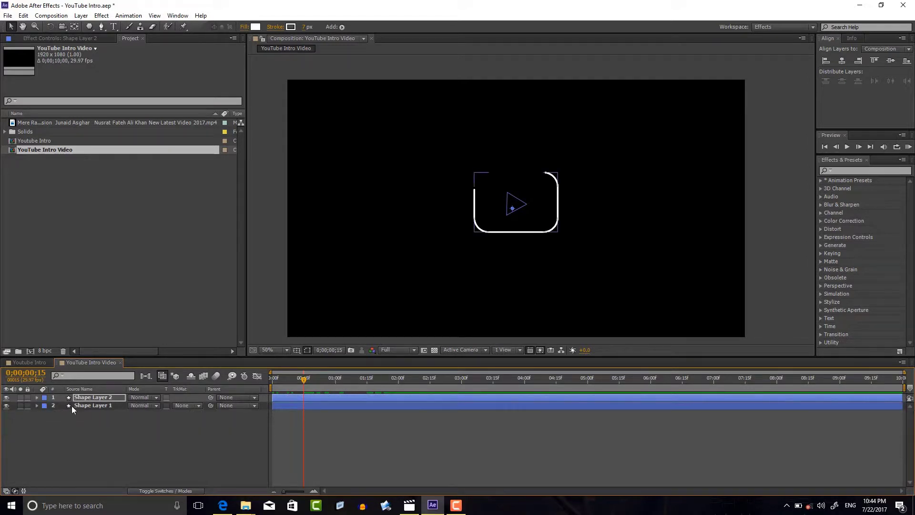
pyautogui.moveTo(299, 379)
pyautogui.mouseDown()
pyautogui.moveTo(376, 406)
pyautogui.moveTo(289, 398)
pyautogui.mouseUp()
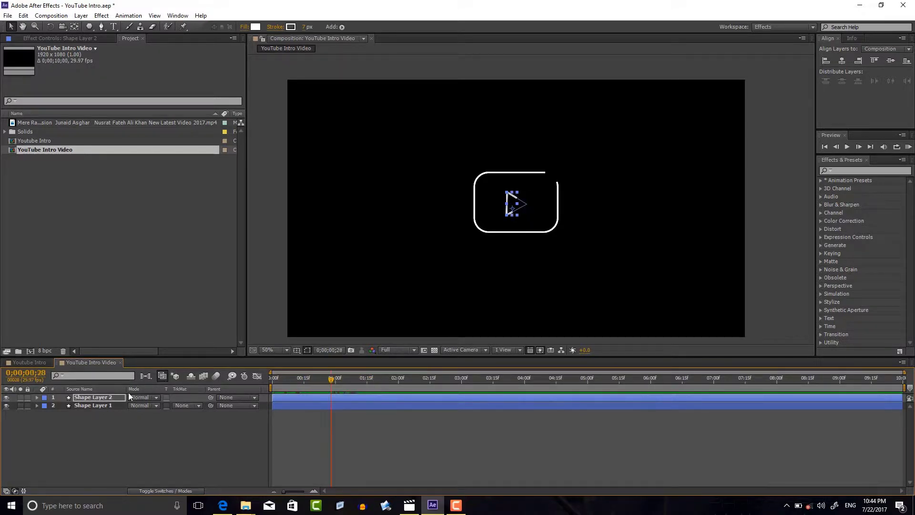
pyautogui.click(111, 397)
pyautogui.press('r')
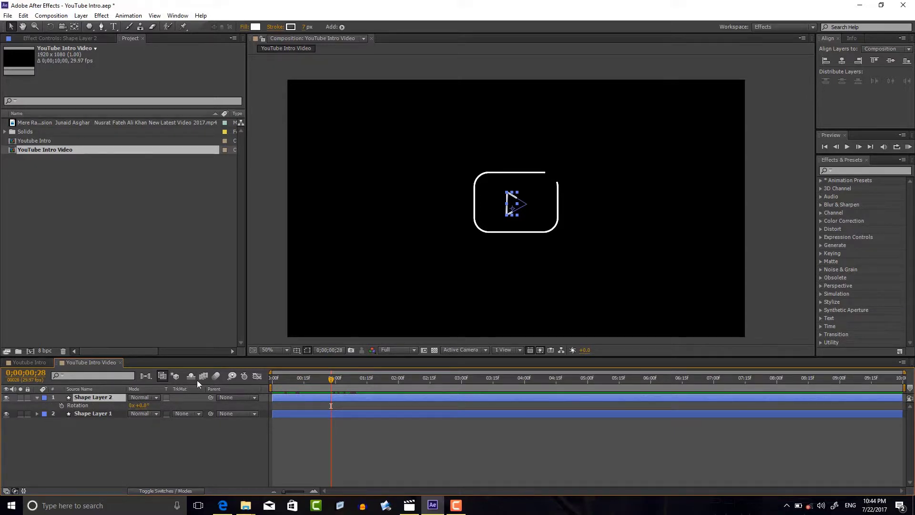
pyautogui.click(61, 405)
pyautogui.press('u')
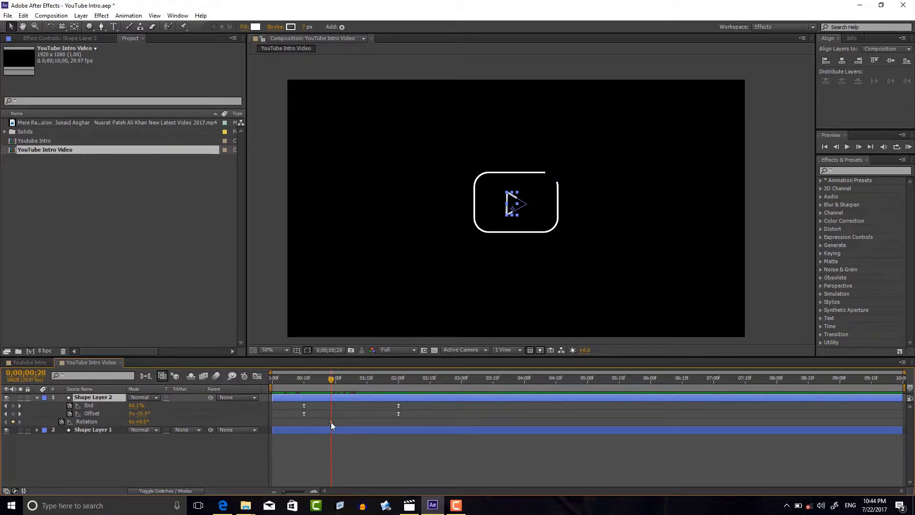
pyautogui.moveTo(331, 422)
pyautogui.moveTo(331, 421); pyautogui.dragTo(342, 422)
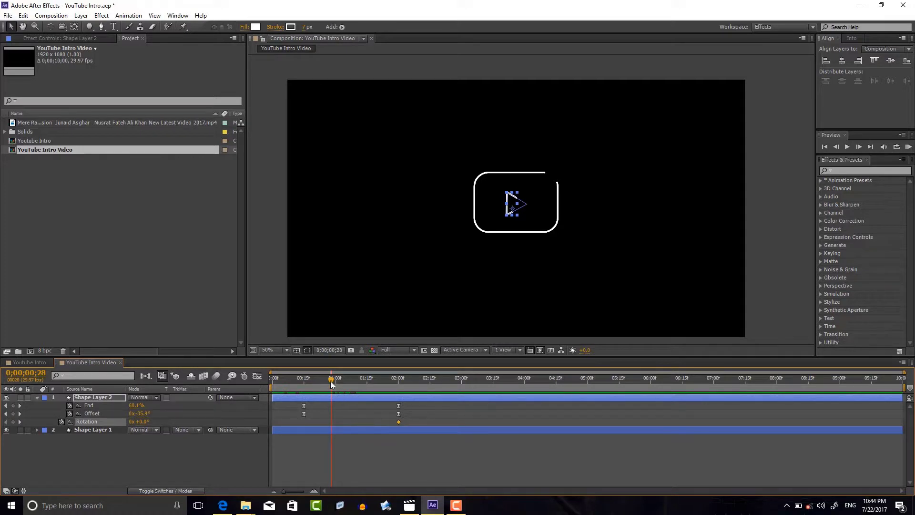
# Step: Set the triangle's starting rotation to about -88° at 0:15
pyautogui.moveTo(331, 381)
pyautogui.mouseDown()
pyautogui.moveTo(399, 385)
pyautogui.moveTo(304, 387)
pyautogui.mouseUp()
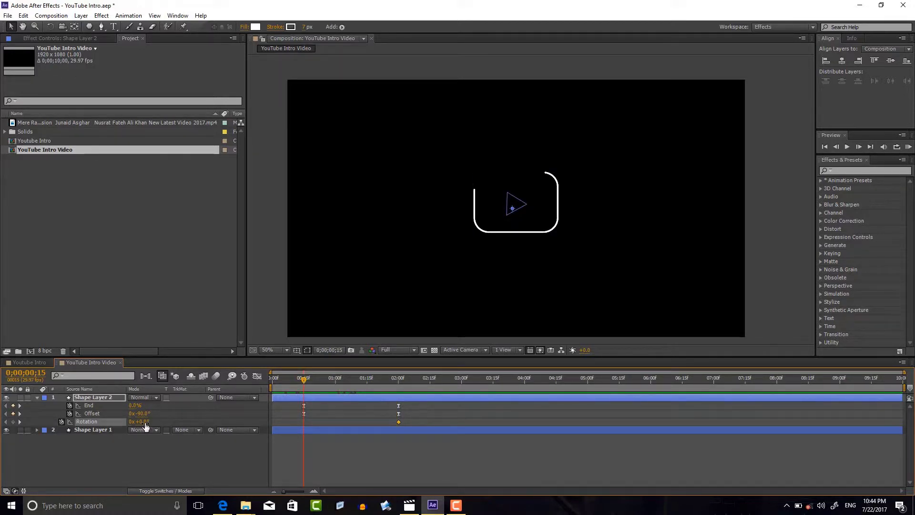
pyautogui.moveTo(146, 426); pyautogui.dragTo(1, 34)
pyautogui.press('k')
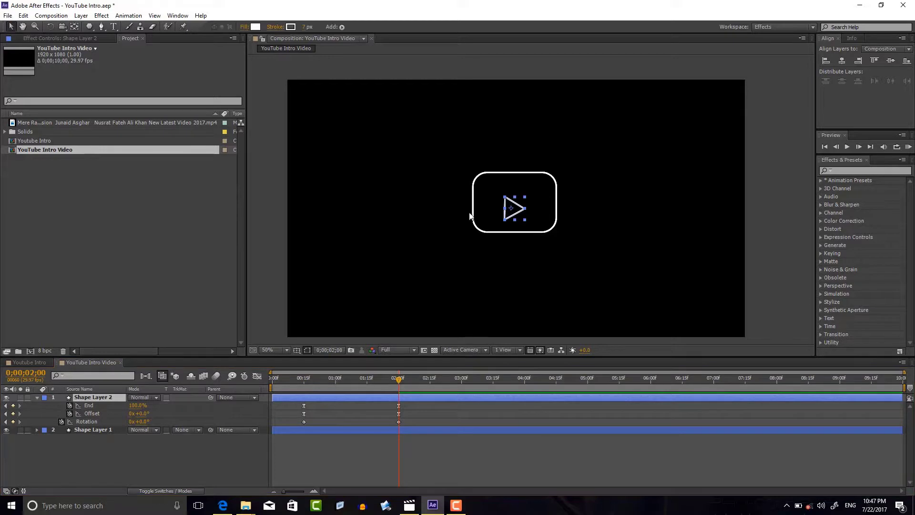
# Step: Centre the play triangle inside the rounded outline at 2:00 and show both layers' animated properties
pyautogui.moveTo(512, 207); pyautogui.dragTo(514, 202)
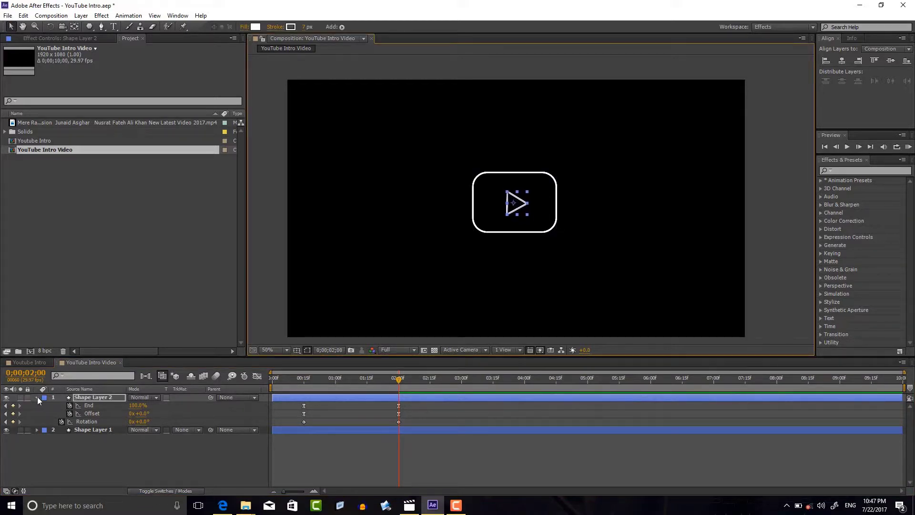
pyautogui.click(37, 398)
pyautogui.click(37, 397)
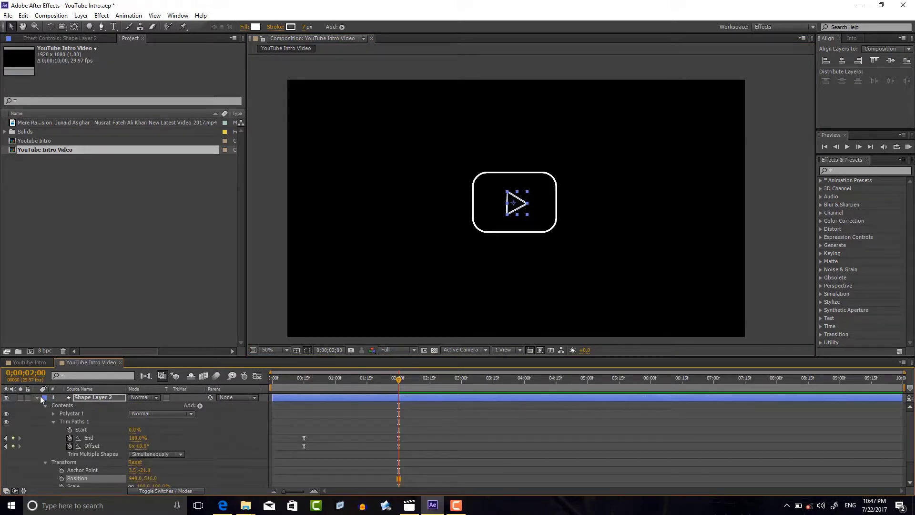
pyautogui.click(34, 396)
pyautogui.click(38, 397)
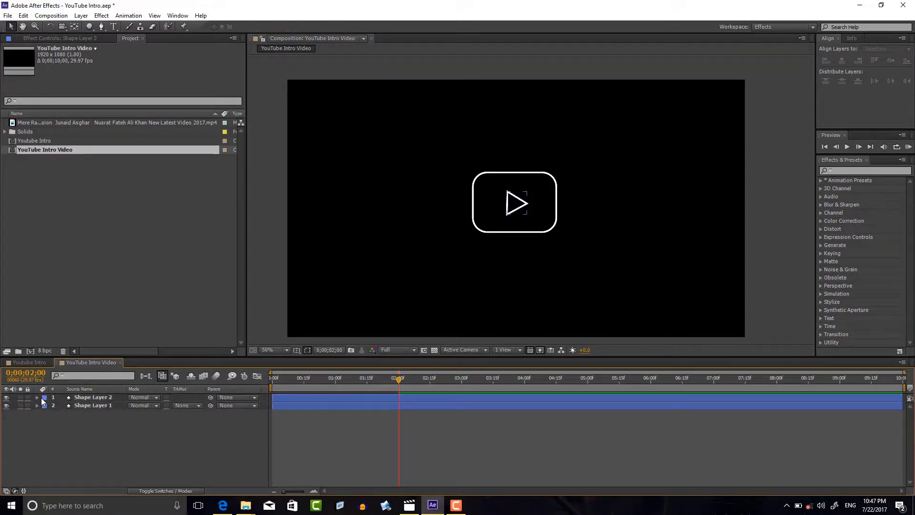
pyautogui.press('u')
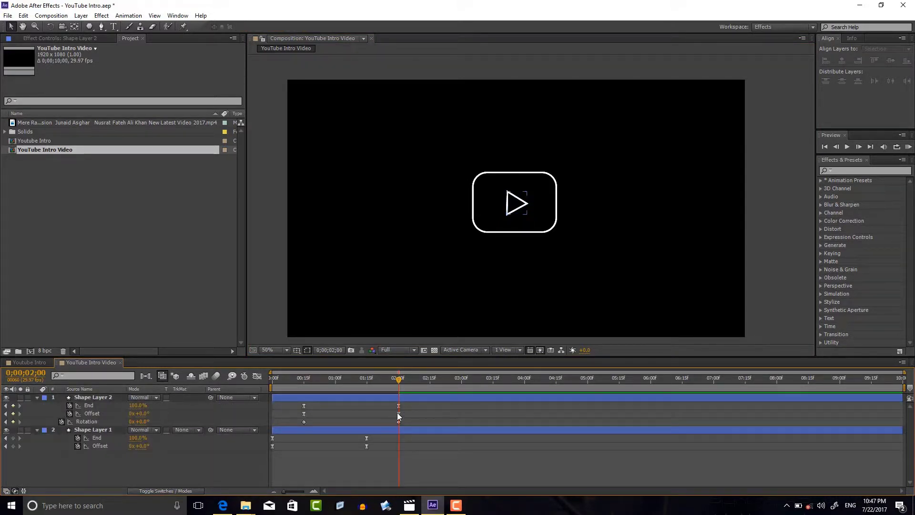
pyautogui.moveTo(396, 380); pyautogui.dragTo(305, 398)
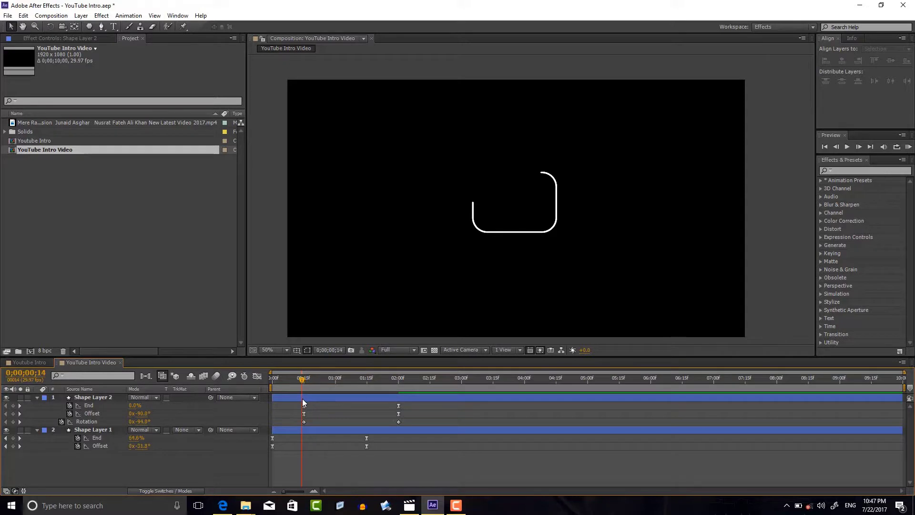
pyautogui.moveTo(306, 398); pyautogui.dragTo(401, 413)
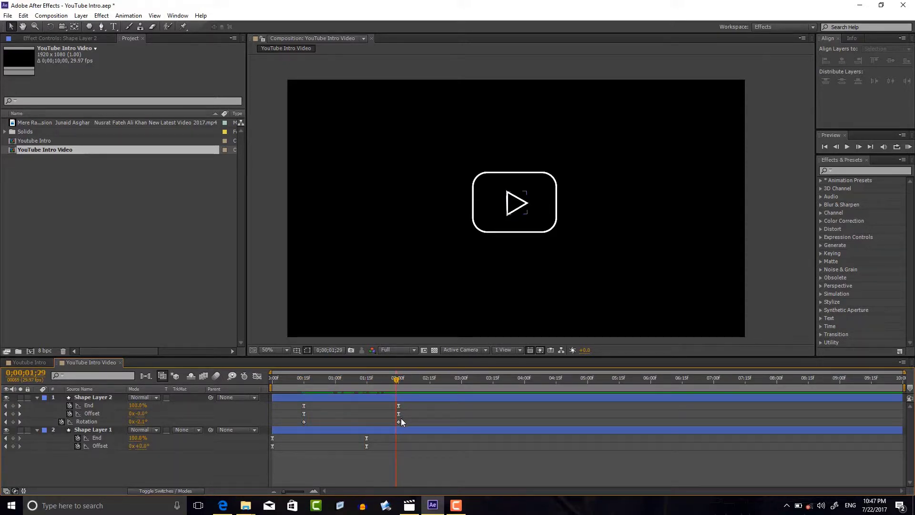
# Step: Apply Easy Ease to both of the triangle's Rotation keyframes
pyautogui.click(401, 421)
pyautogui.moveTo(408, 419); pyautogui.dragTo(301, 425)
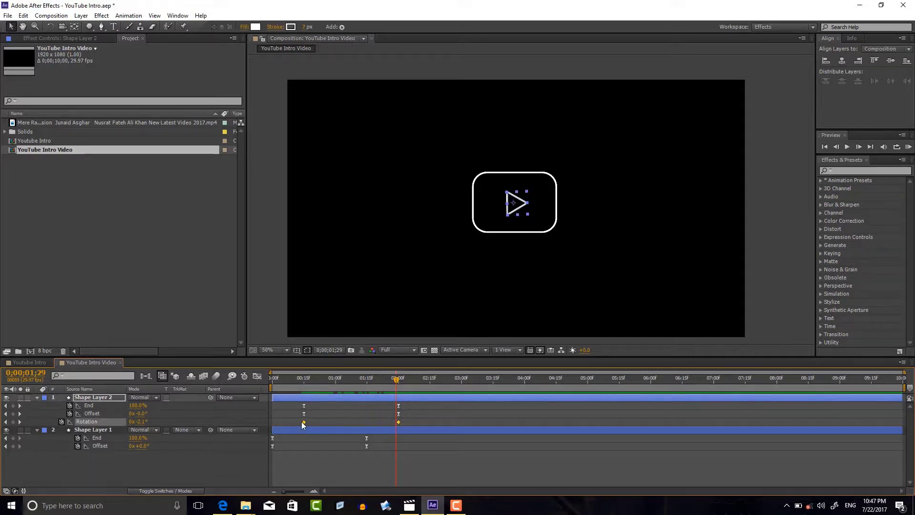
pyautogui.press('F9')
# Step: Reshape the rotation's speed curve in the Graph Editor so it starts fast and slows down
pyautogui.click(256, 377)
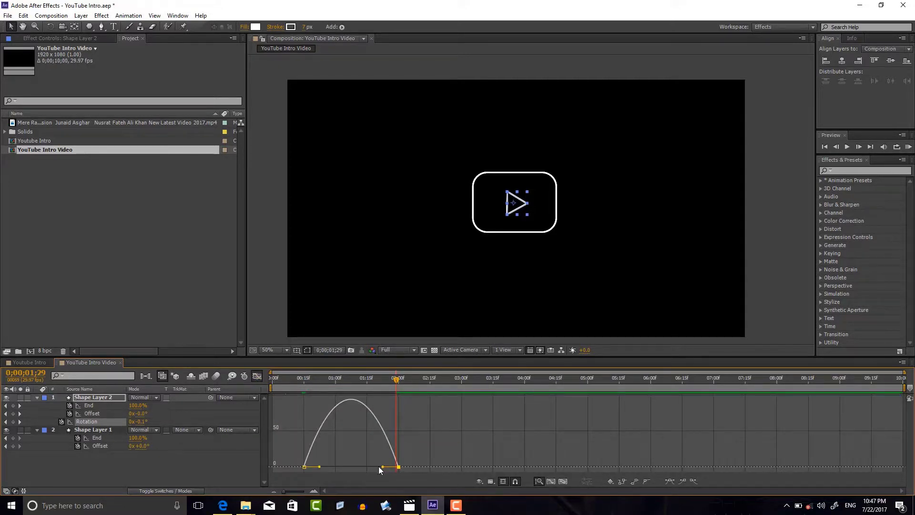
pyautogui.moveTo(383, 466); pyautogui.dragTo(350, 466)
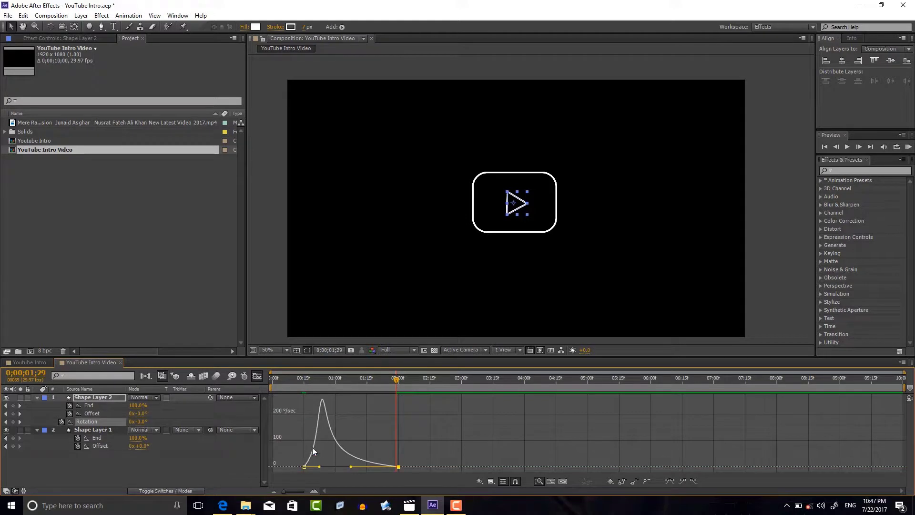
pyautogui.click(256, 376)
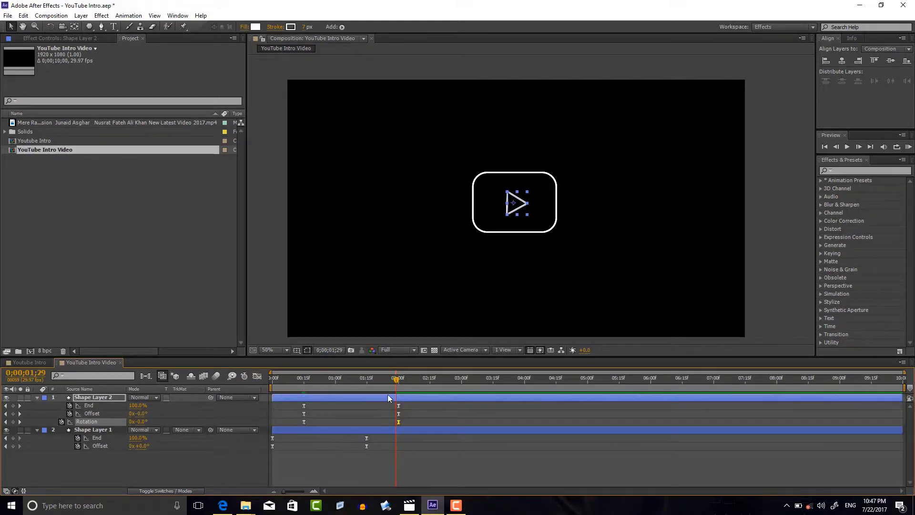
# Step: Play the animation from frame 0, then collapse both layers and expand Shape Layer 2's contents
pyautogui.moveTo(394, 383); pyautogui.dragTo(252, 381)
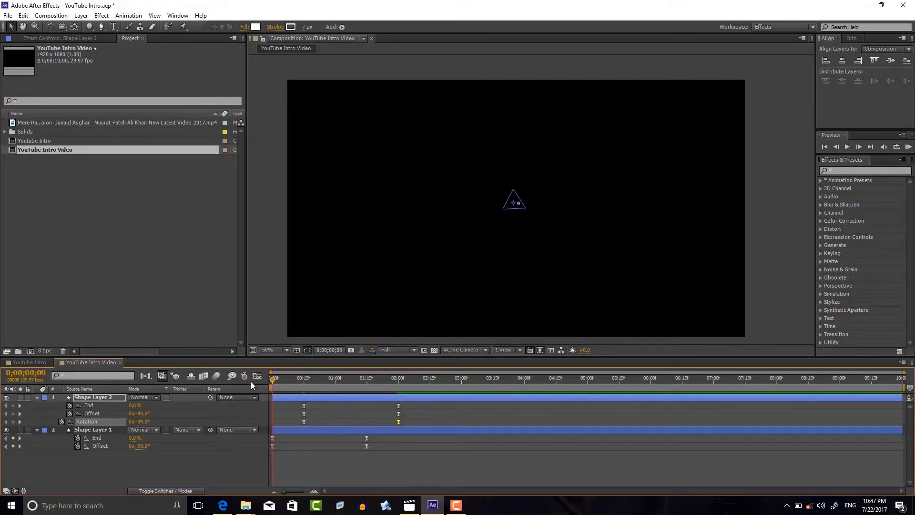
pyautogui.press('space')
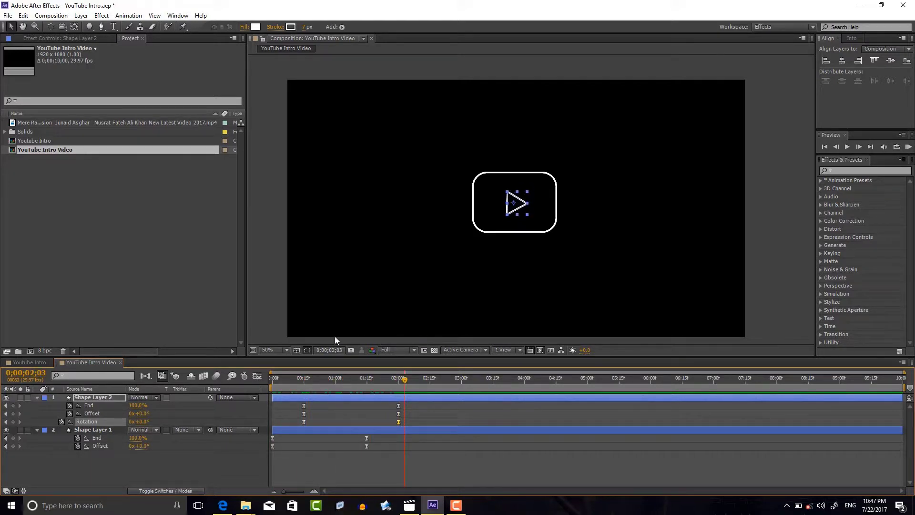
pyautogui.click(129, 468)
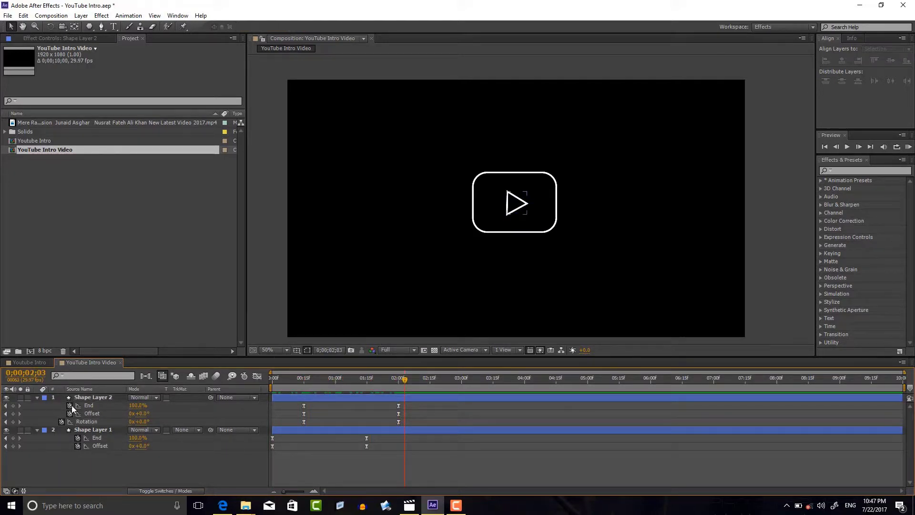
pyautogui.click(37, 397)
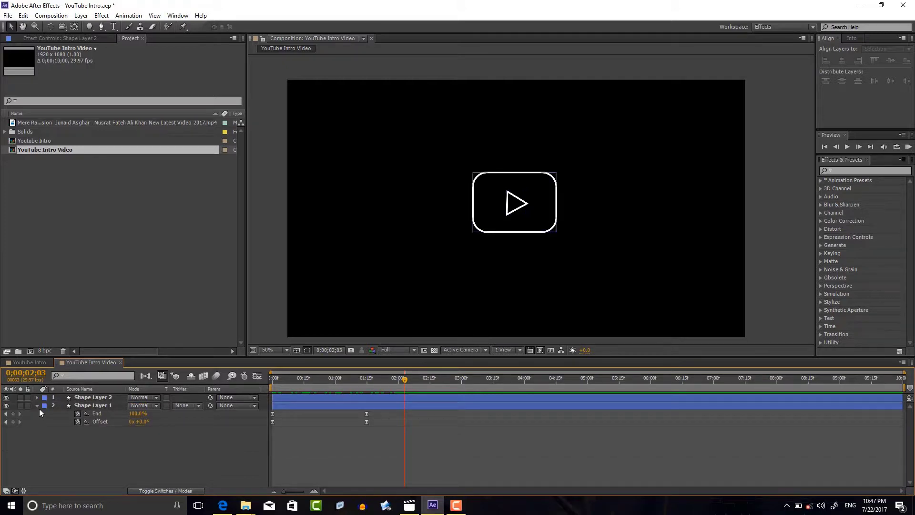
pyautogui.click(38, 405)
pyautogui.click(37, 397)
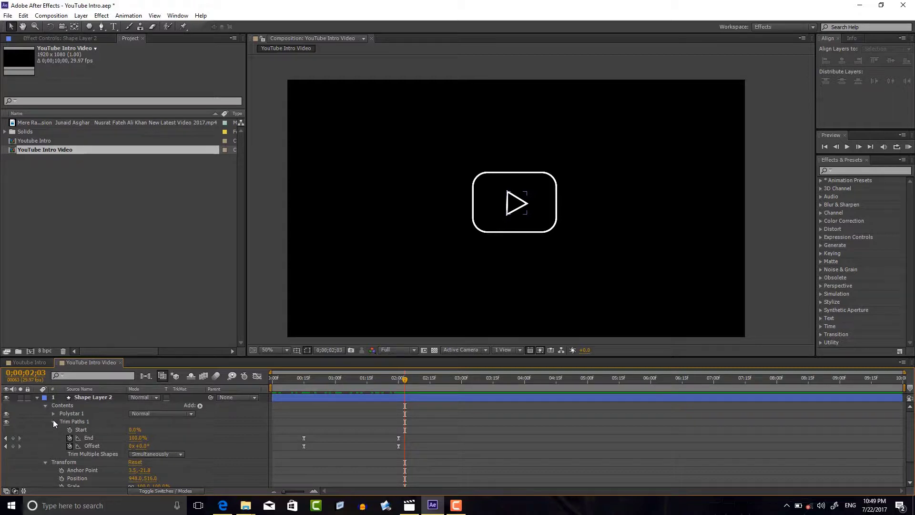
# Step: Set the Line Cap of the triangle's Polystar 1 Stroke 1 to Round Cap
pyautogui.click(52, 421)
pyautogui.click(52, 414)
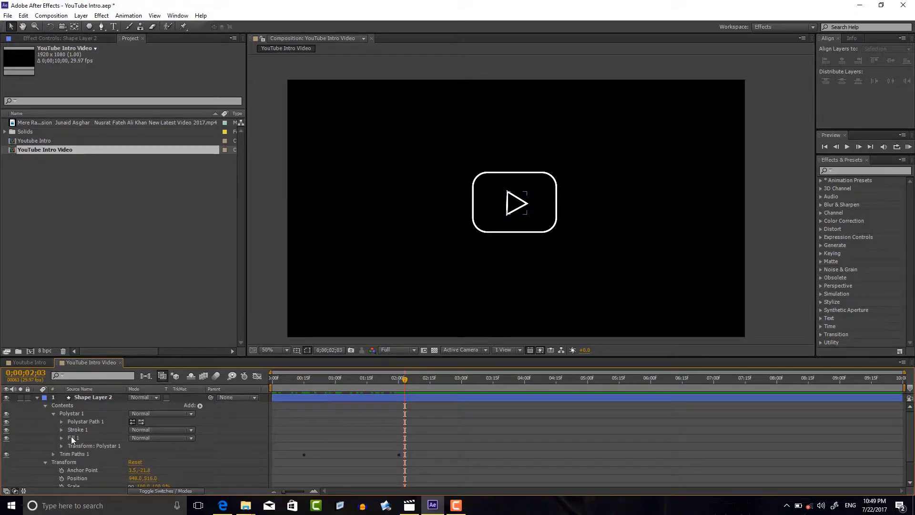
pyautogui.click(59, 430)
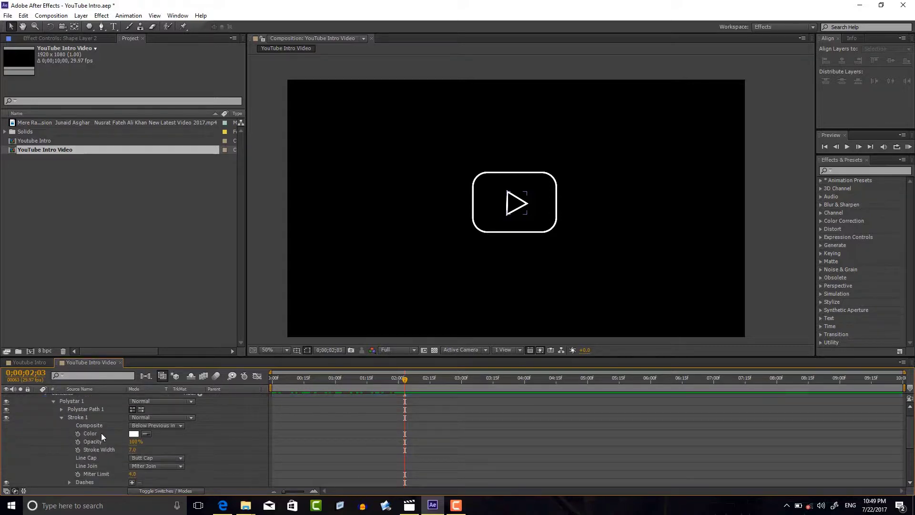
pyautogui.click(144, 456)
pyautogui.click(159, 436)
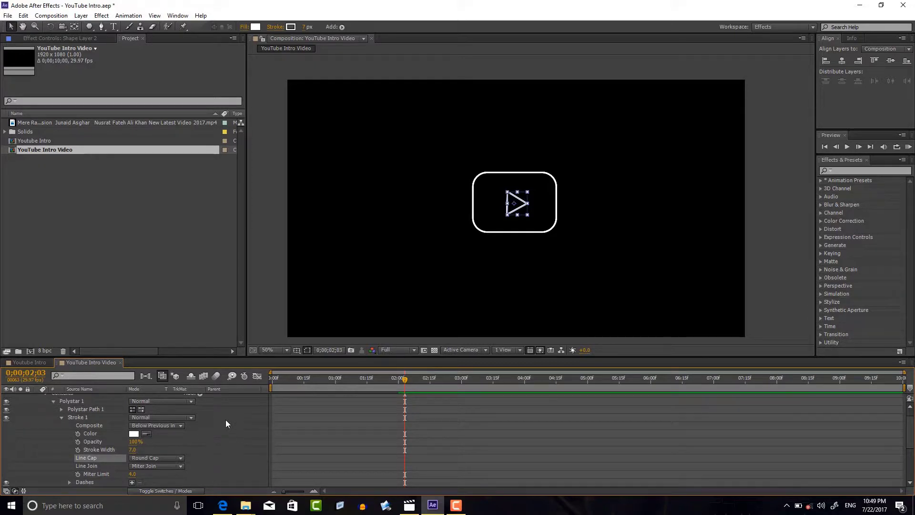
pyautogui.click(62, 417)
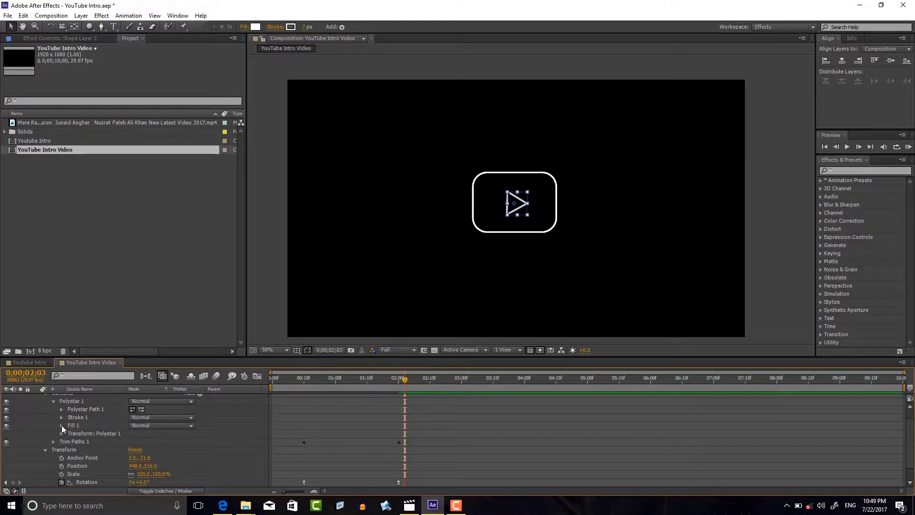
# Step: Keyframe the triangle's Fill 1 Opacity at 100% at 2;23 and 0% at about 2;00
pyautogui.click(61, 425)
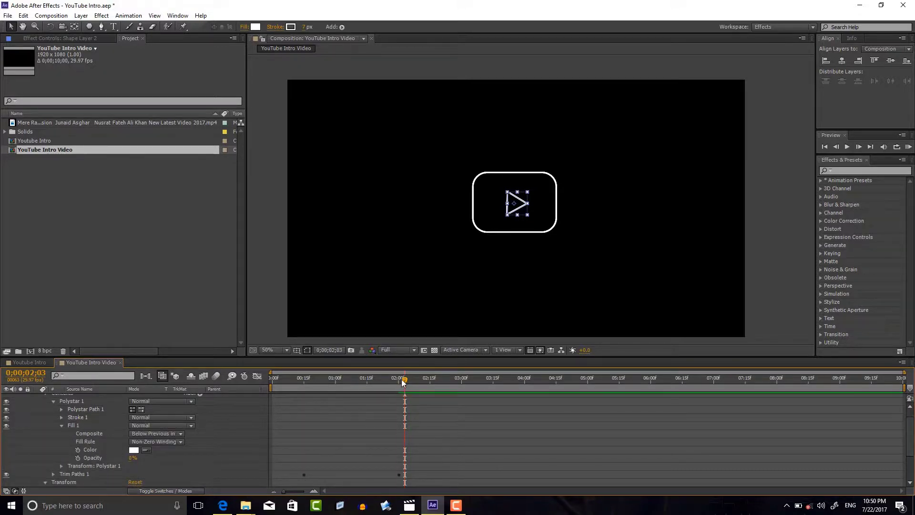
pyautogui.moveTo(401, 380)
pyautogui.mouseDown()
pyautogui.moveTo(384, 381)
pyautogui.moveTo(430, 392)
pyautogui.mouseUp()
pyautogui.moveTo(429, 387)
pyautogui.mouseDown()
pyautogui.moveTo(457, 392)
pyautogui.moveTo(445, 392)
pyautogui.mouseUp()
pyautogui.moveTo(445, 379); pyautogui.dragTo(447, 382)
pyautogui.moveTo(133, 462); pyautogui.dragTo(191, 459)
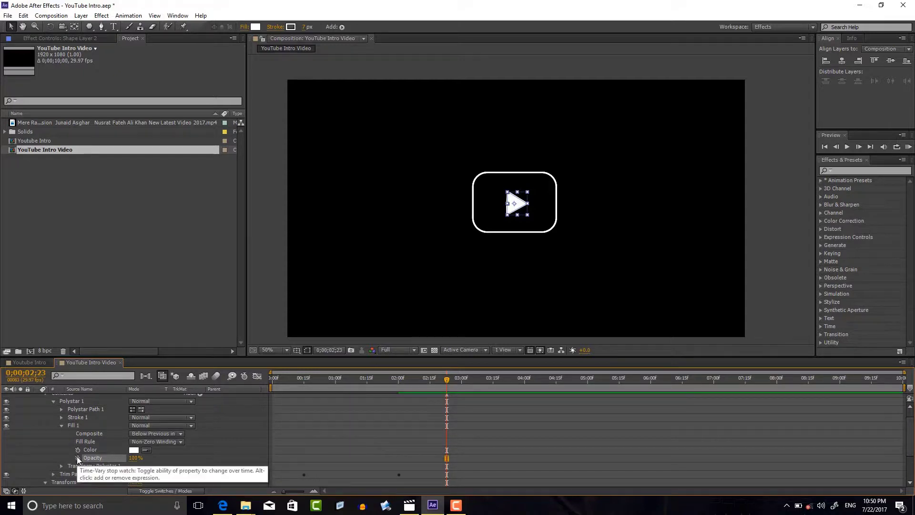
pyautogui.click(77, 458)
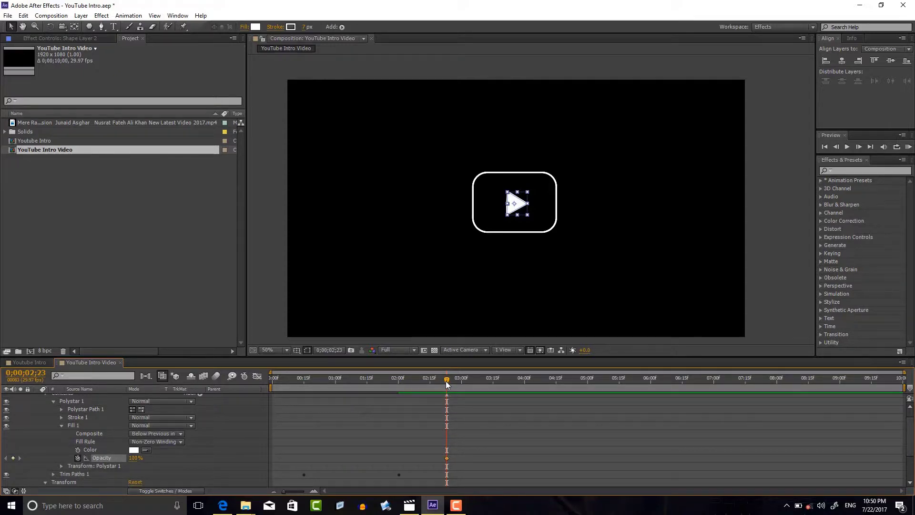
pyautogui.moveTo(446, 382); pyautogui.dragTo(397, 394)
pyautogui.moveTo(138, 457); pyautogui.dragTo(37, 458)
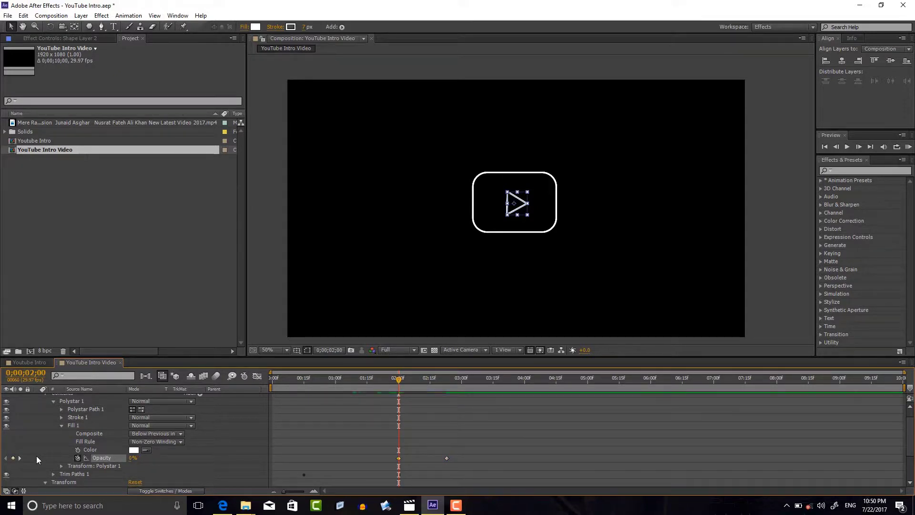
# Step: Ease both opacity keyframes and steepen the speed graph so the fill fades in quickly
pyautogui.moveTo(456, 452); pyautogui.dragTo(389, 467)
pyautogui.press('F9')
pyautogui.click(257, 376)
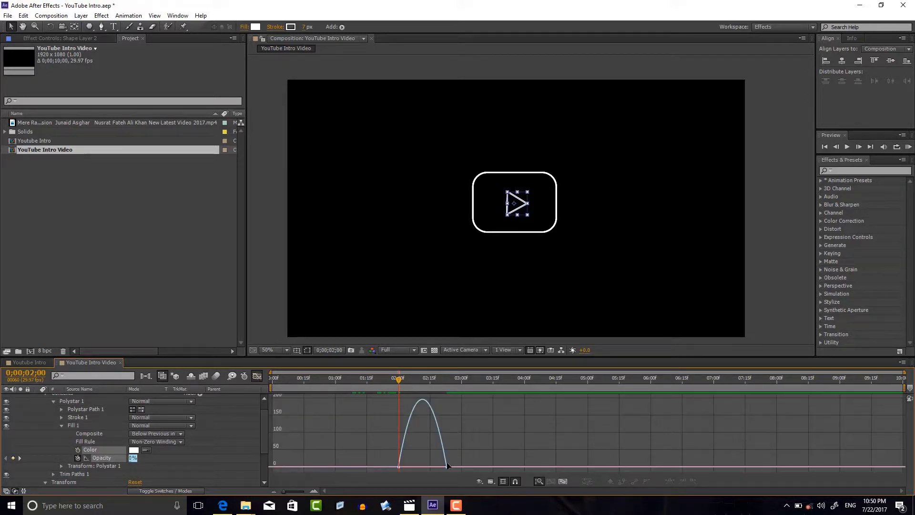
pyautogui.moveTo(438, 467); pyautogui.dragTo(413, 468)
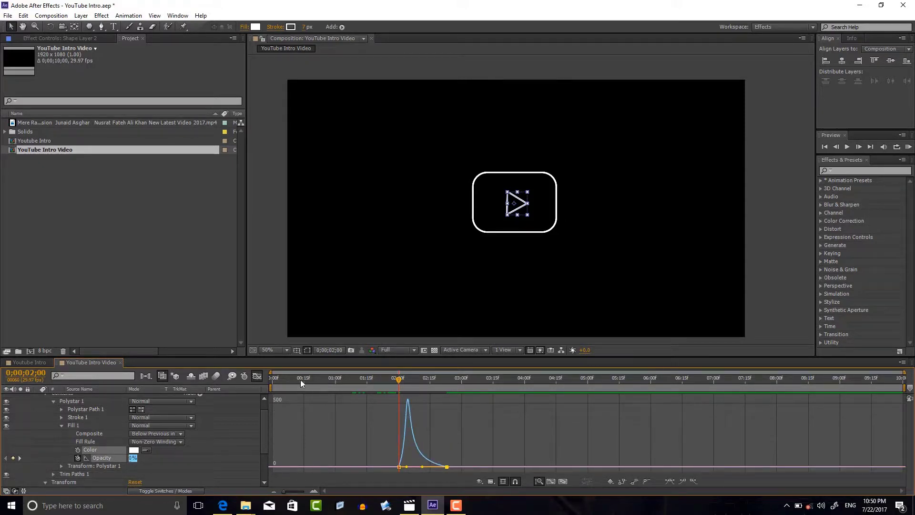
pyautogui.click(257, 376)
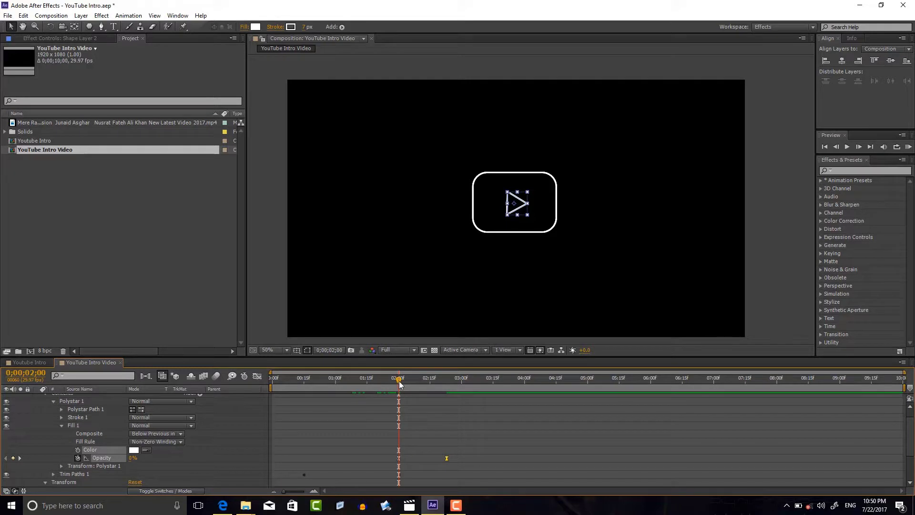
pyautogui.moveTo(400, 384); pyautogui.dragTo(258, 386)
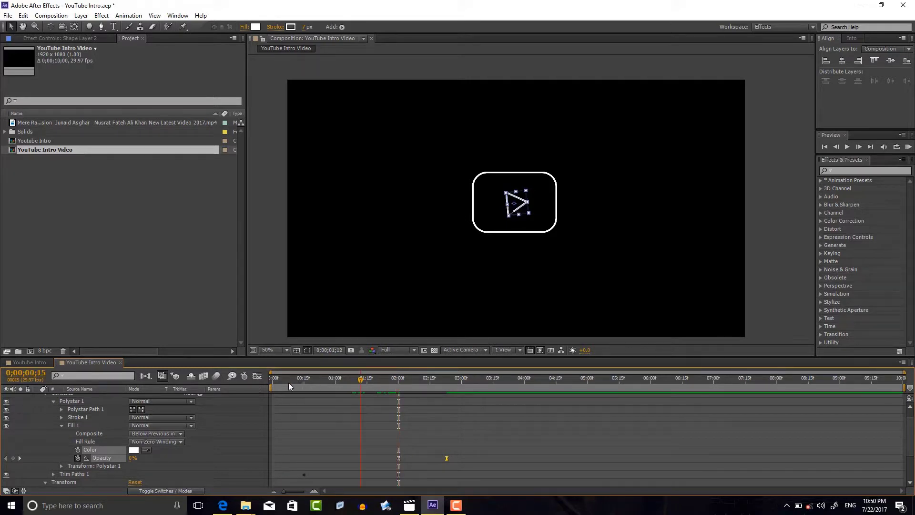
# Step: Deselect the triangle layer and play the intro preview through the triangle's fill appearing
pyautogui.click(629, 268)
pyautogui.click(848, 147)
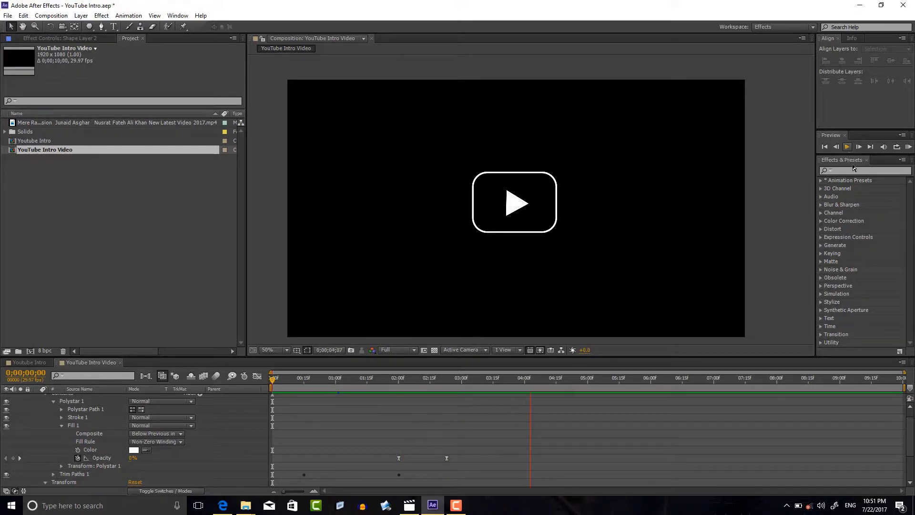
pyautogui.click(848, 148)
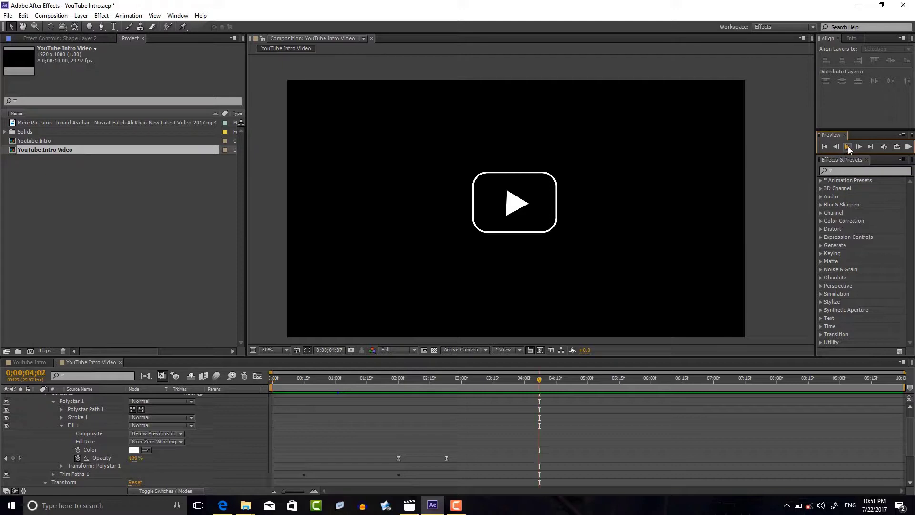
# Step: Rename Shape Layer 2 to Play
pyautogui.rightClick(90, 397)
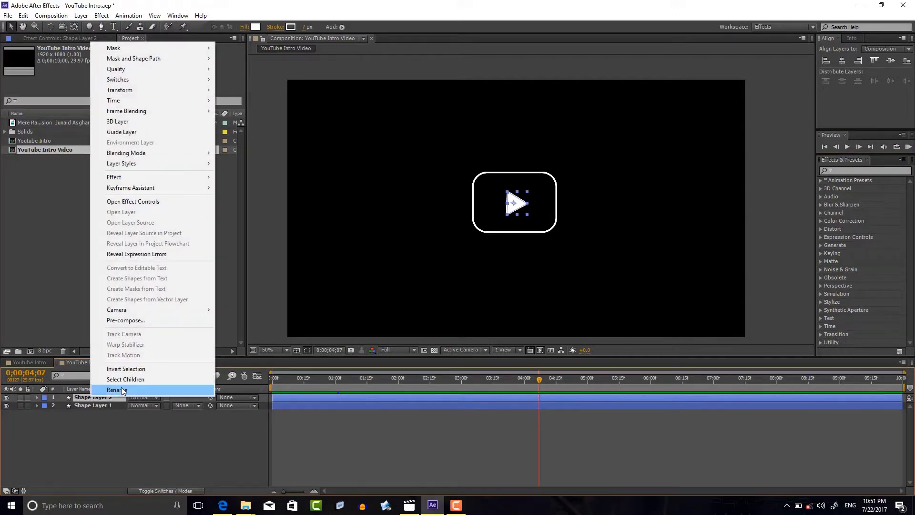
pyautogui.click(123, 390)
pyautogui.write('P')
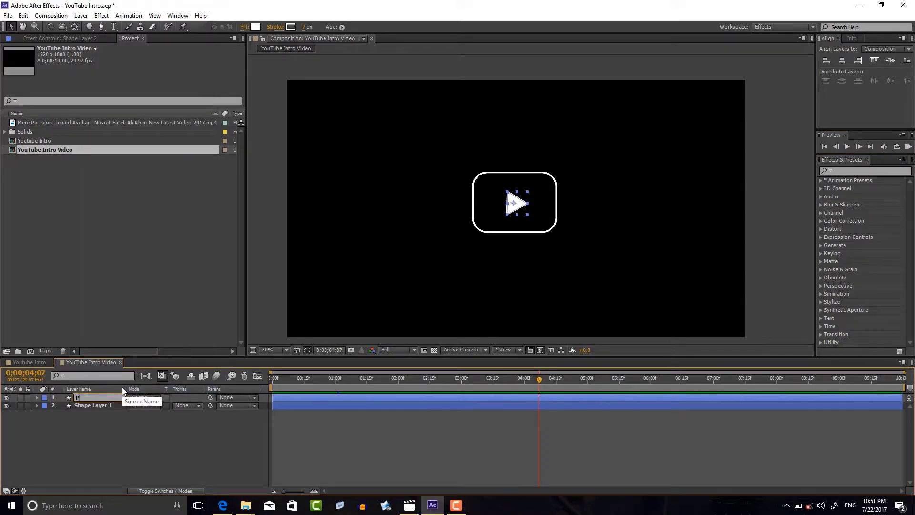
pyautogui.write('lay')
pyautogui.click(127, 437)
# Step: Rename Shape Layer 1 to Stock
pyautogui.rightClick(98, 403)
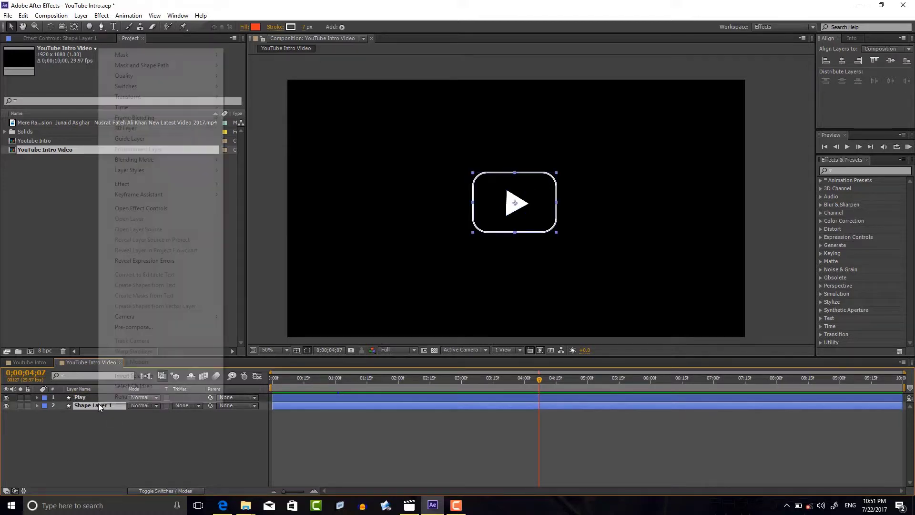
pyautogui.click(125, 397)
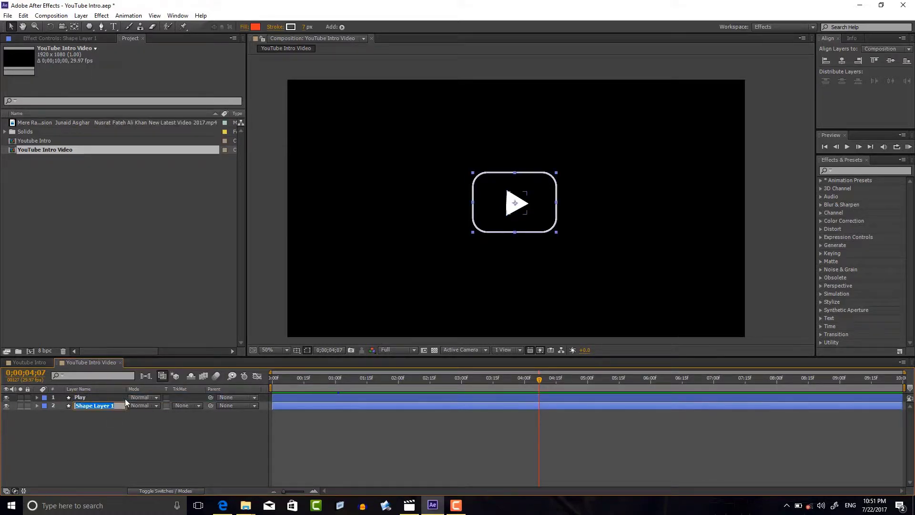
pyautogui.write('Stock')
pyautogui.click(115, 433)
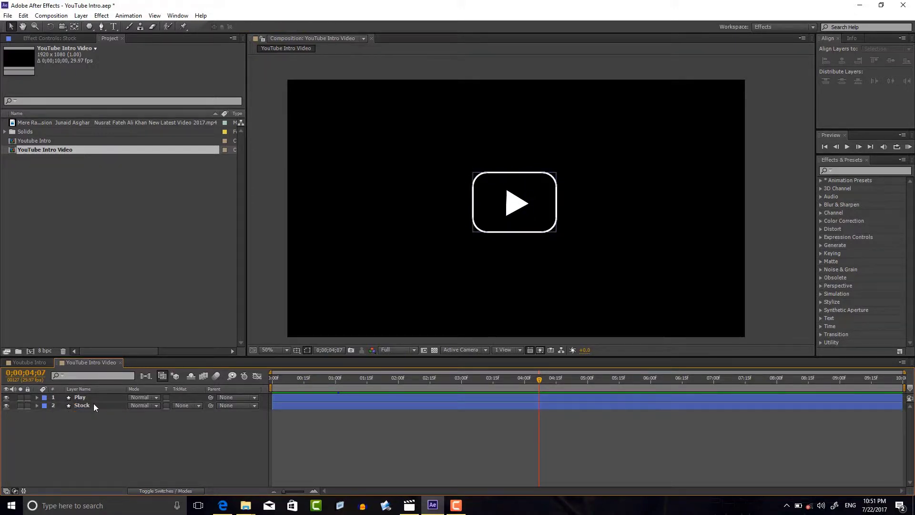
pyautogui.click(90, 405)
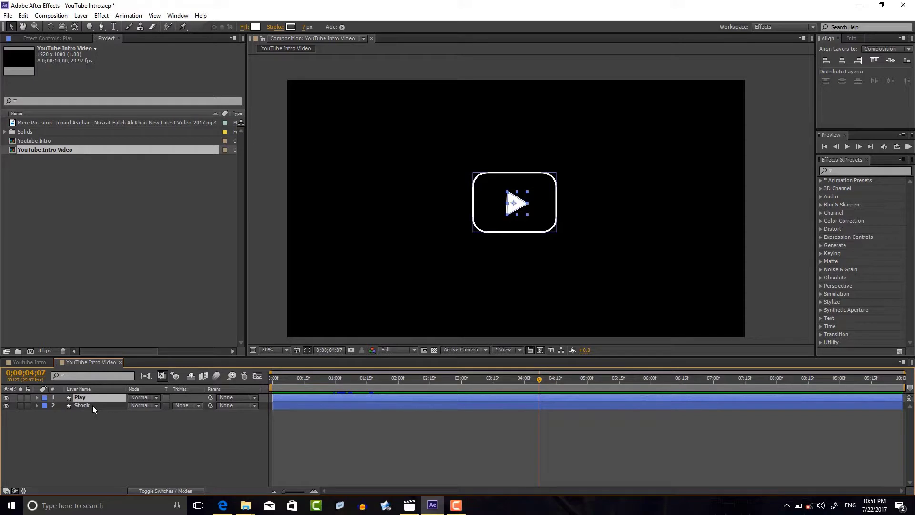
pyautogui.press('Return')
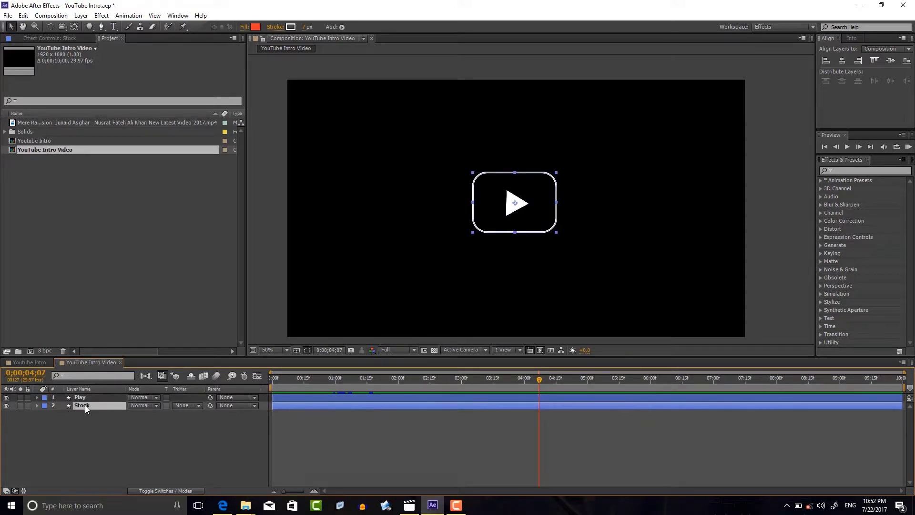
pyautogui.rightClick(85, 406)
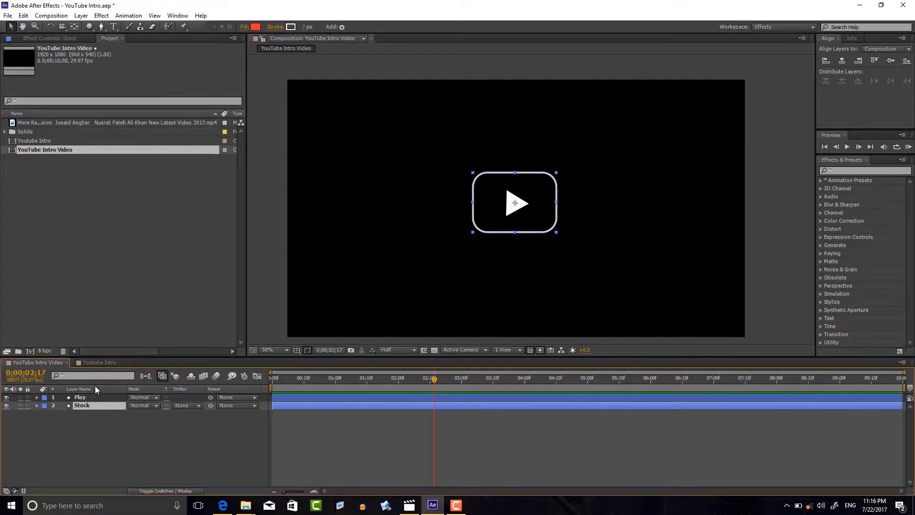
# Step: Split the Stock layer at the current time and move the new Stock 2 below Stock
pyautogui.click(23, 15)
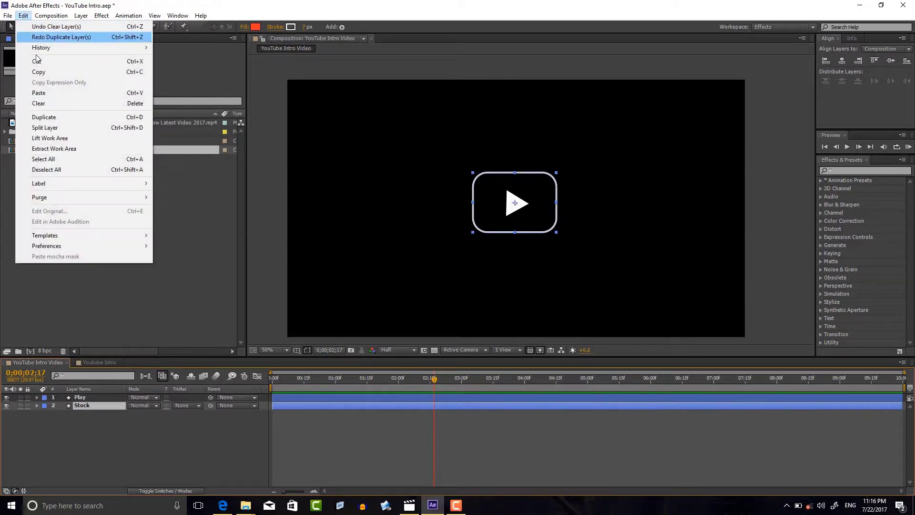
pyautogui.click(43, 128)
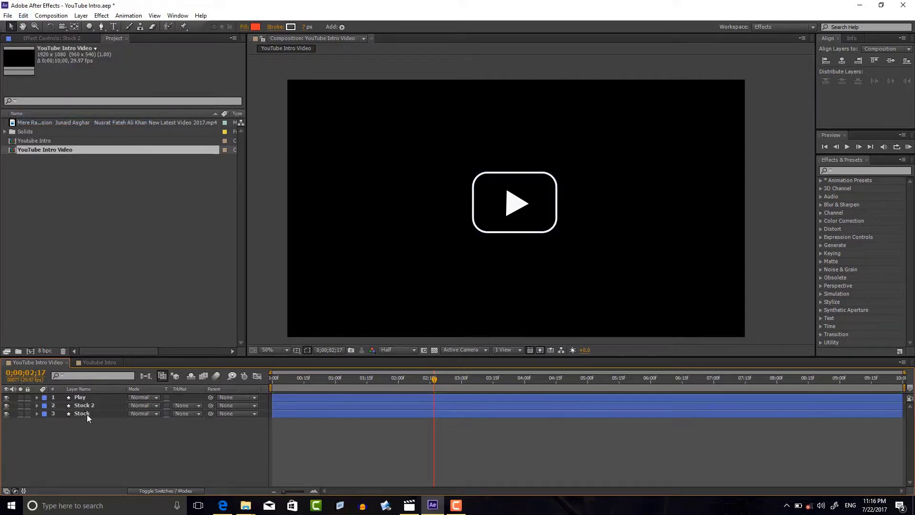
pyautogui.moveTo(86, 406); pyautogui.dragTo(87, 423)
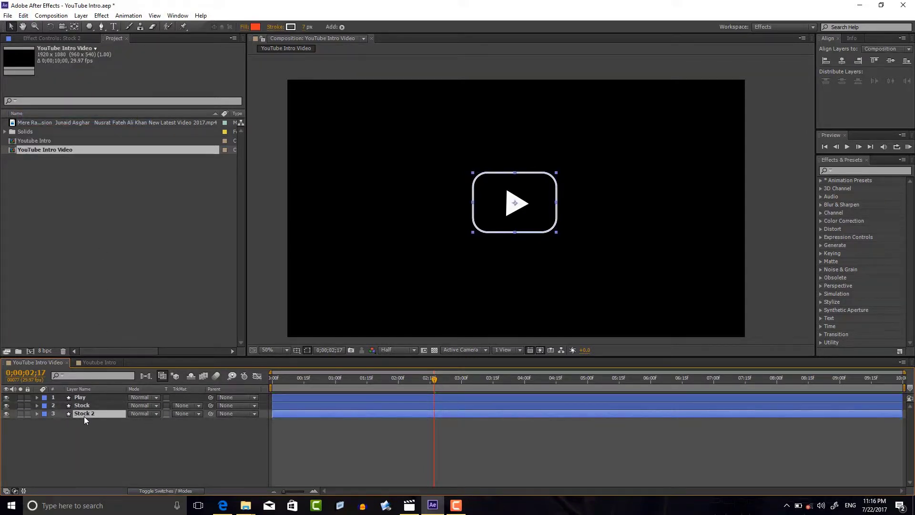
# Step: Raise Stock 2's Rectangle 1 Fill 1 opacity to 100%
pyautogui.click(37, 413)
pyautogui.click(45, 422)
pyautogui.click(53, 430)
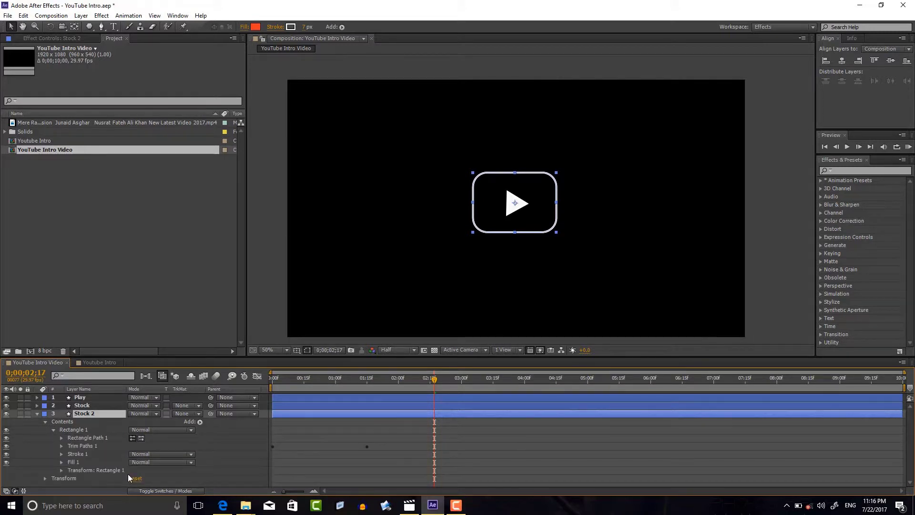
pyautogui.click(62, 462)
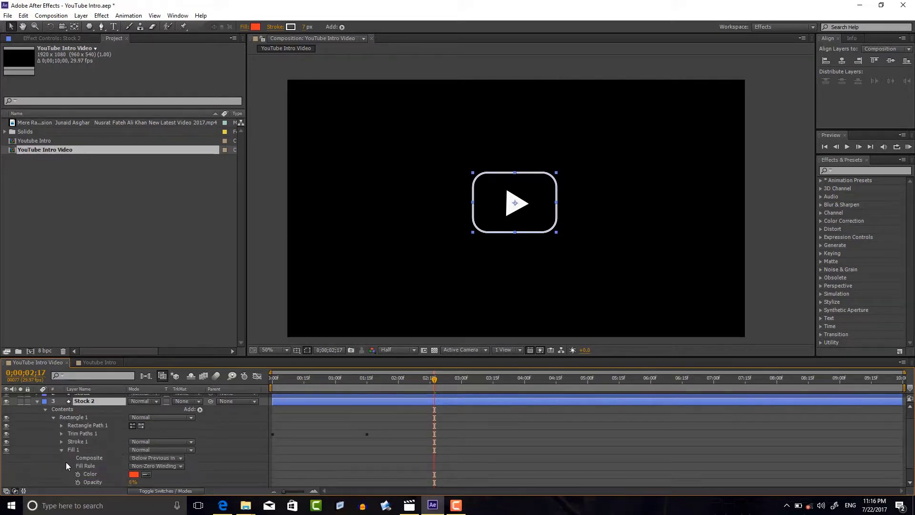
pyautogui.moveTo(132, 482); pyautogui.dragTo(220, 479)
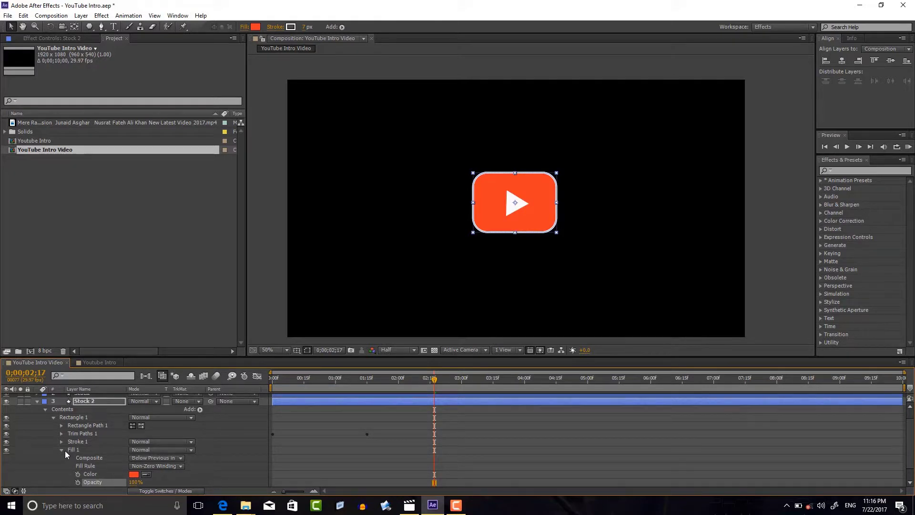
pyautogui.click(62, 450)
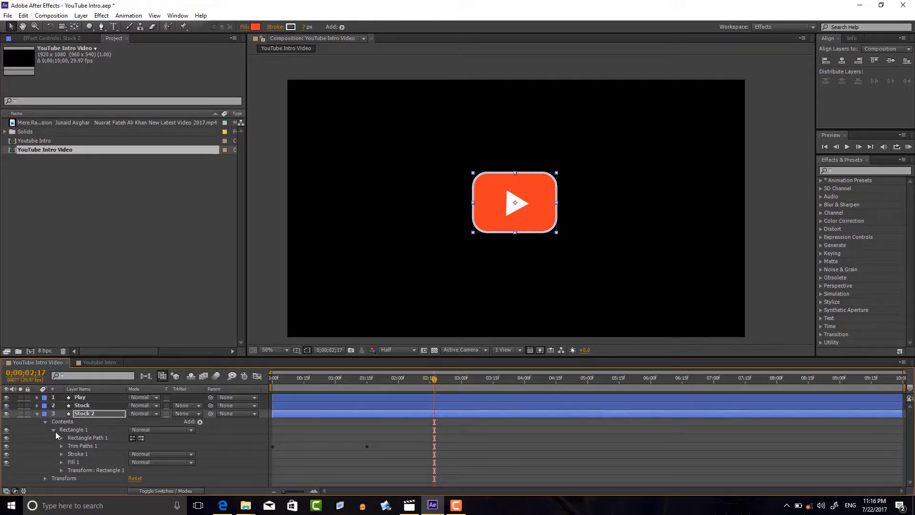
pyautogui.click(54, 430)
pyautogui.click(48, 422)
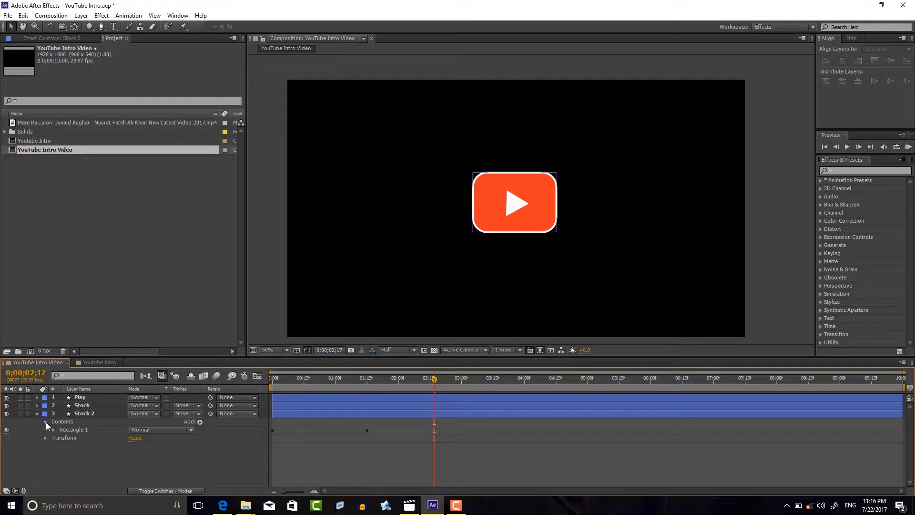
pyautogui.click(38, 414)
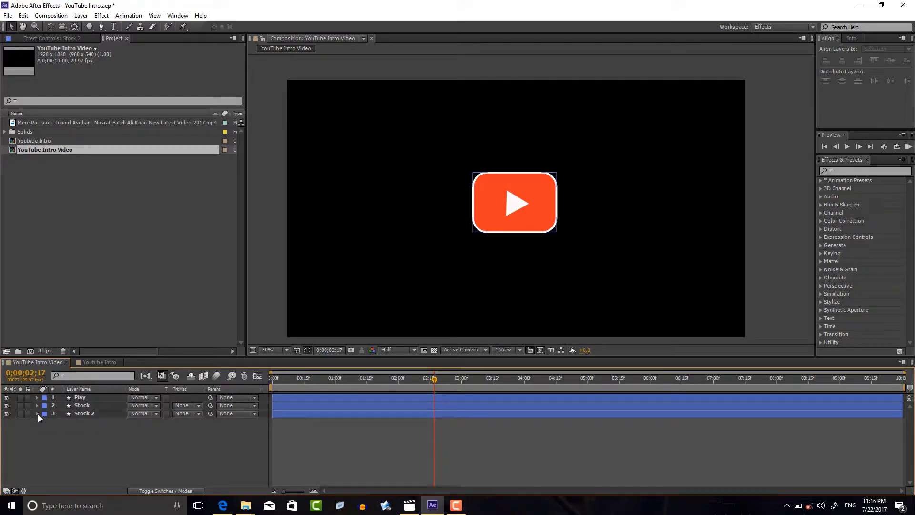
pyautogui.click(76, 412)
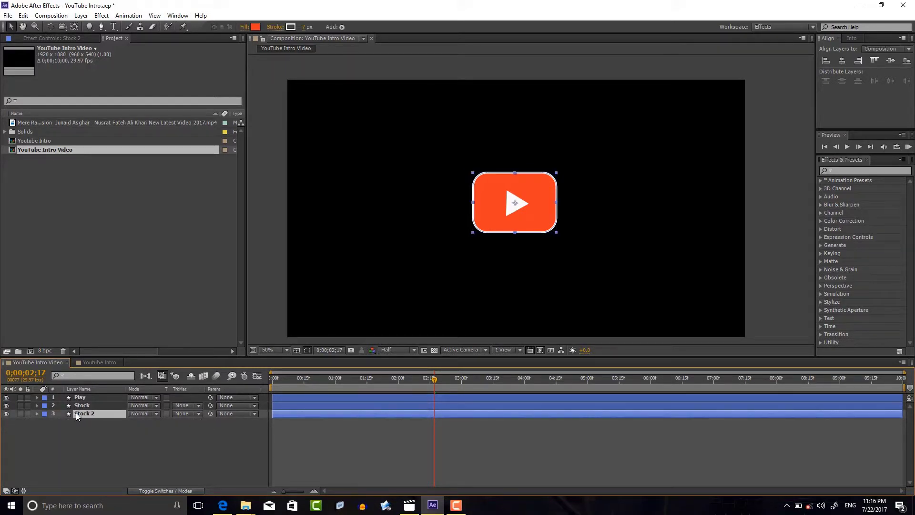
# Step: Duplicate the Stock 2 layer and rename the copy Matte
pyautogui.click(23, 15)
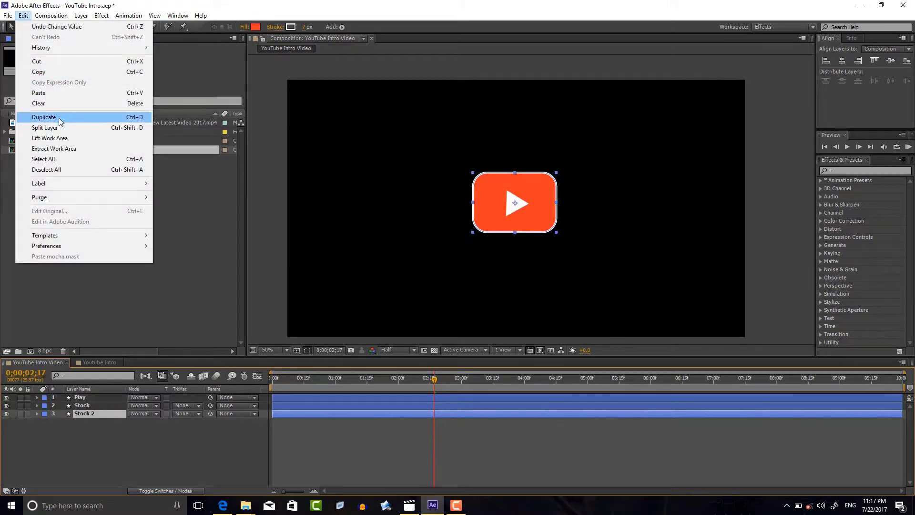
pyautogui.click(59, 118)
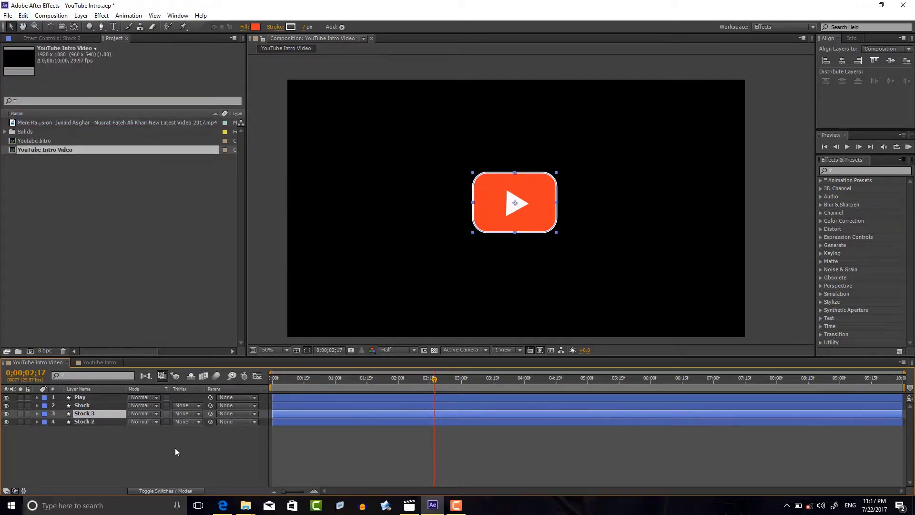
pyautogui.rightClick(92, 413)
pyautogui.click(123, 405)
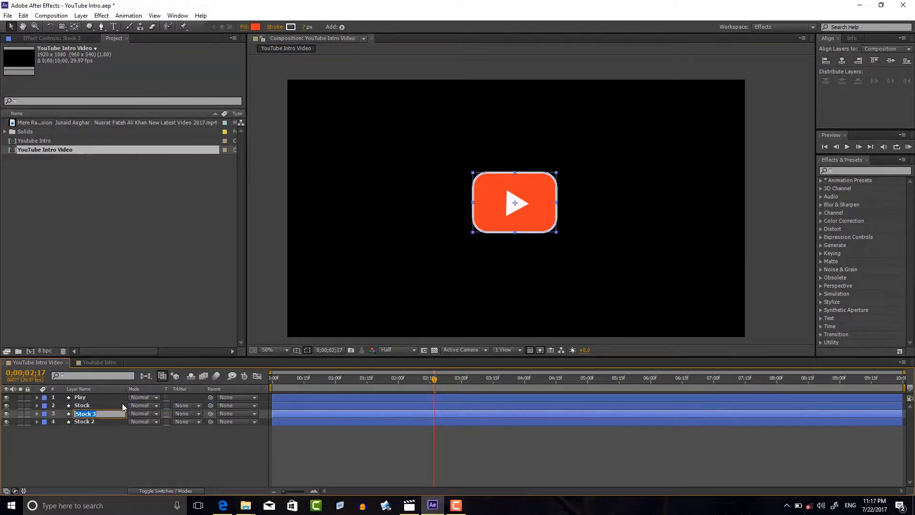
pyautogui.write('Matte')
pyautogui.click(76, 456)
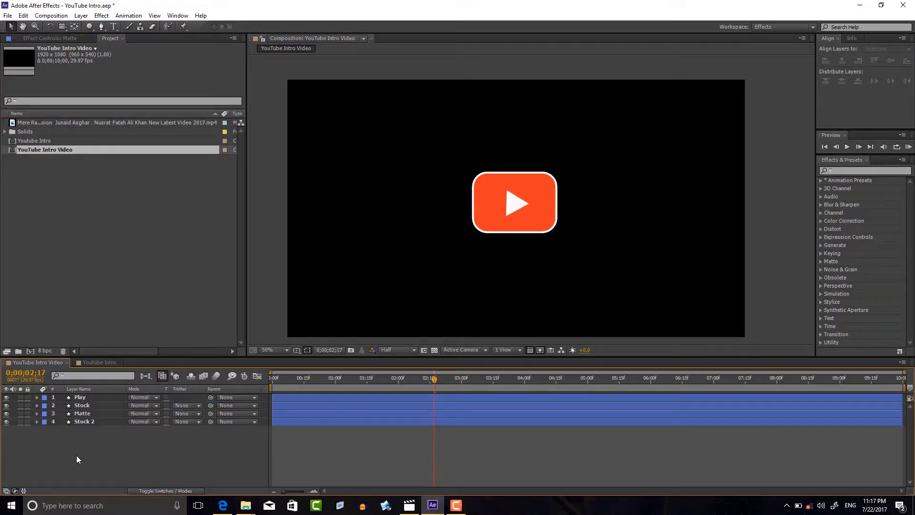
# Step: Rename the original Stock 2 layer to Red
pyautogui.rightClick(82, 420)
pyautogui.click(99, 413)
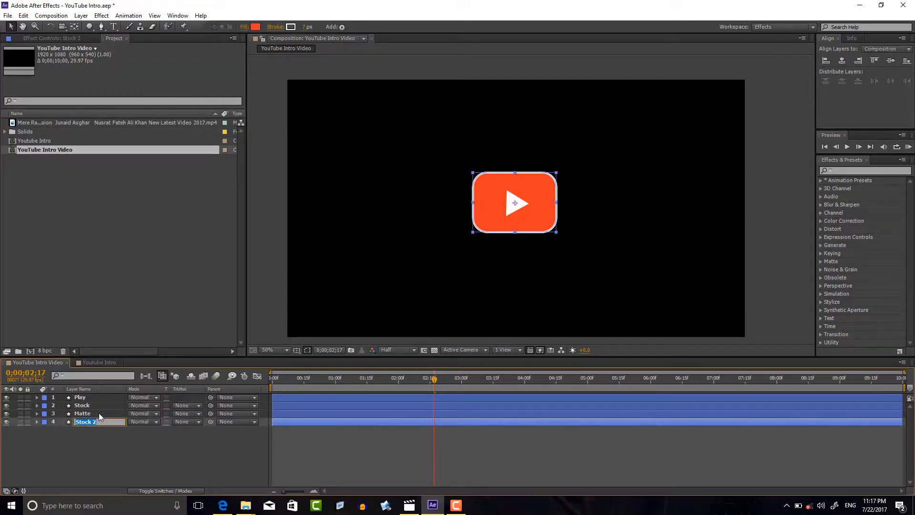
pyautogui.write('Red')
pyautogui.keyDown('shift'); pyautogui.click(99, 413); pyautogui.keyUp('shift')
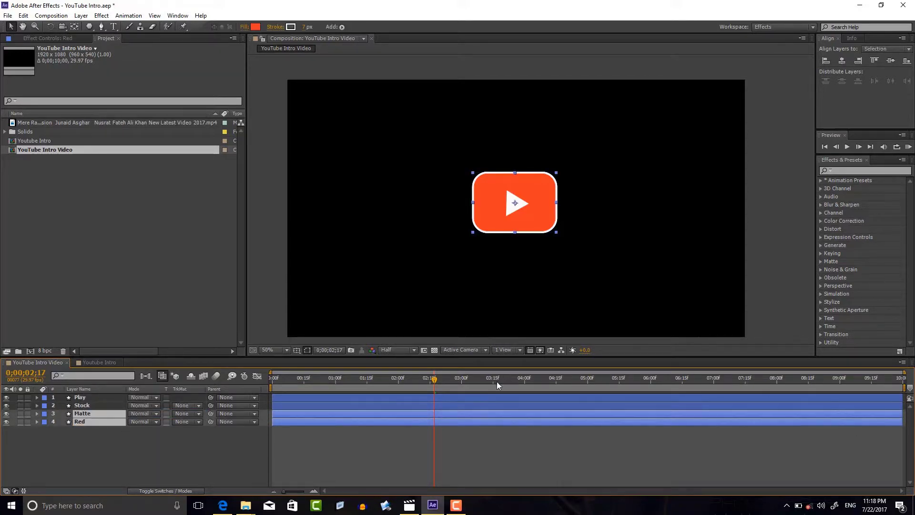
pyautogui.click(82, 430)
pyautogui.click(82, 422)
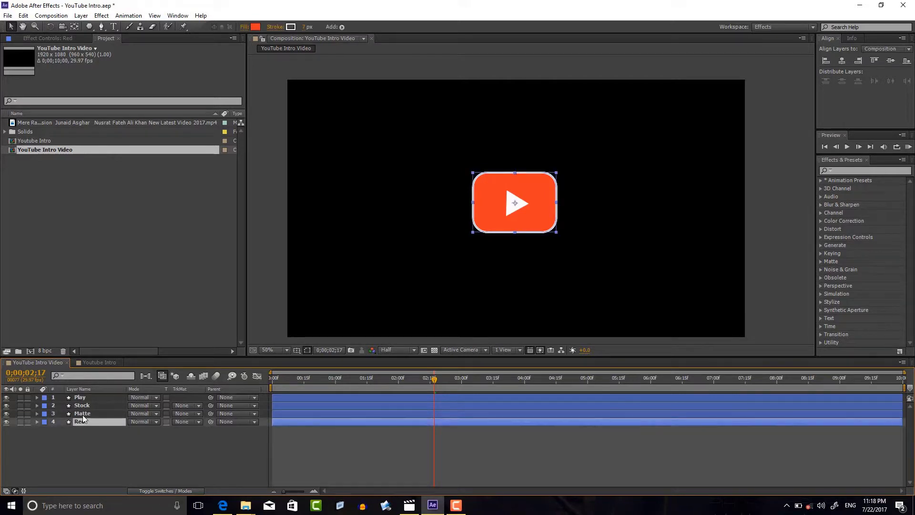
pyautogui.keyDown('shift'); pyautogui.click(82, 415); pyautogui.keyUp('shift')
pyautogui.click(305, 27)
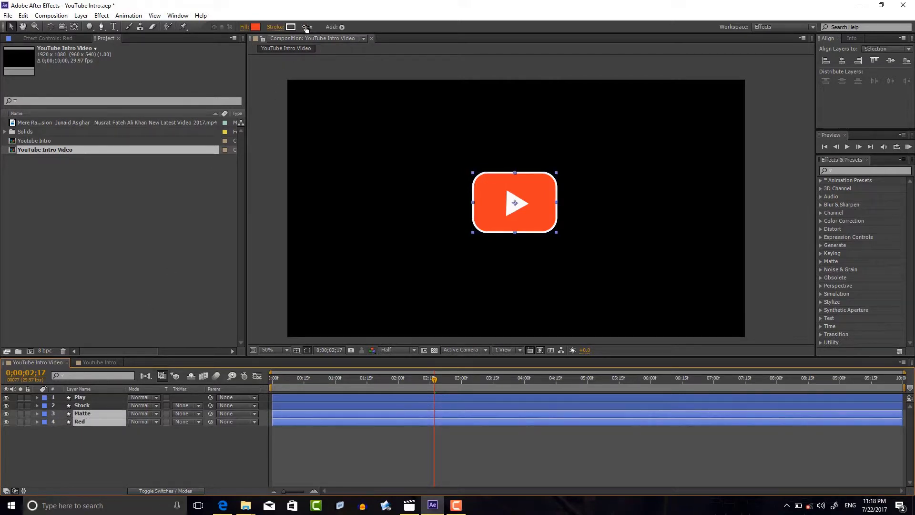
# Step: Shift the Red layer's shape slightly left of the play button
pyautogui.click(139, 462)
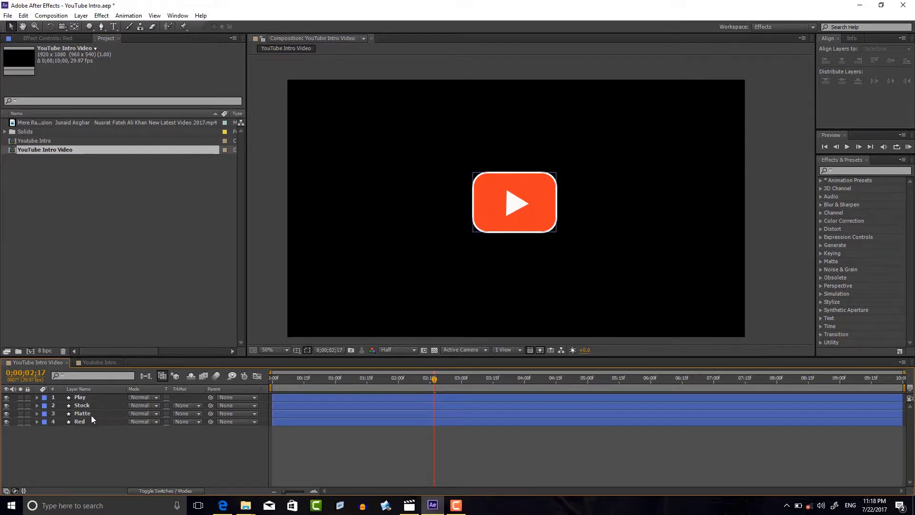
pyautogui.click(91, 418)
pyautogui.click(87, 421)
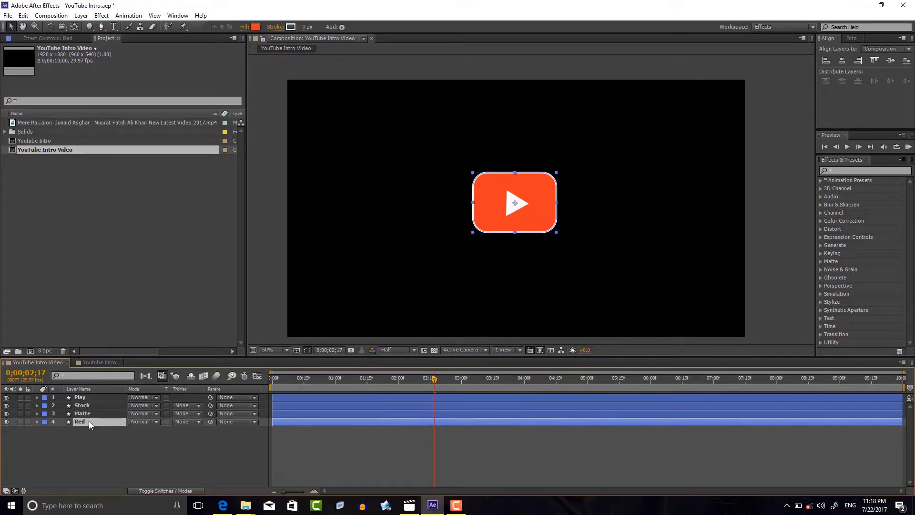
pyautogui.moveTo(490, 209)
pyautogui.mouseDown()
pyautogui.moveTo(419, 207)
pyautogui.moveTo(501, 213)
pyautogui.mouseUp()
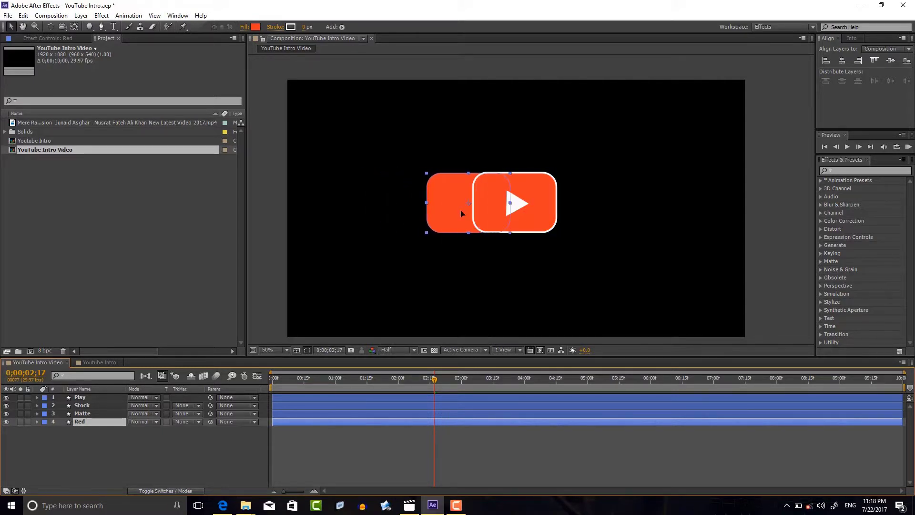
pyautogui.moveTo(499, 209)
pyautogui.mouseDown()
pyautogui.moveTo(393, 209)
pyautogui.moveTo(500, 210)
pyautogui.mouseUp()
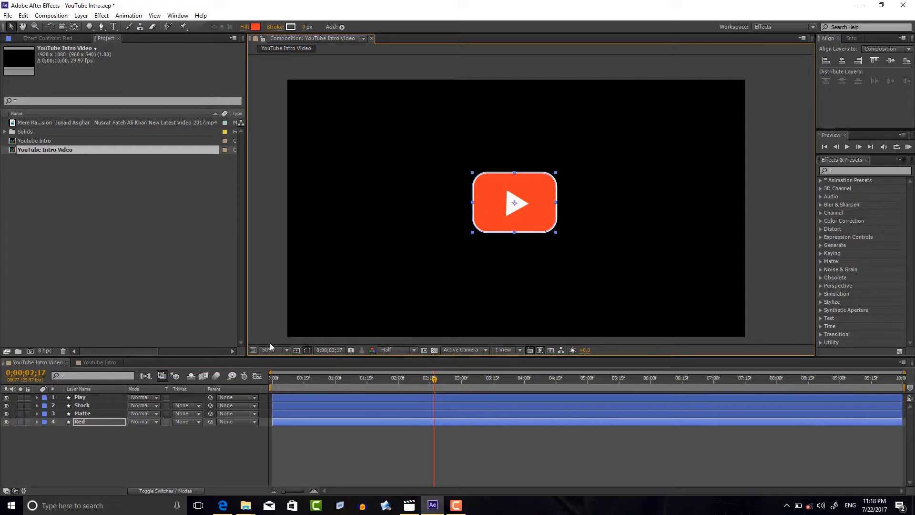
# Step: Set Red's track matte to Alpha Matte "Matte" and nudge the red fill left
pyautogui.click(202, 421)
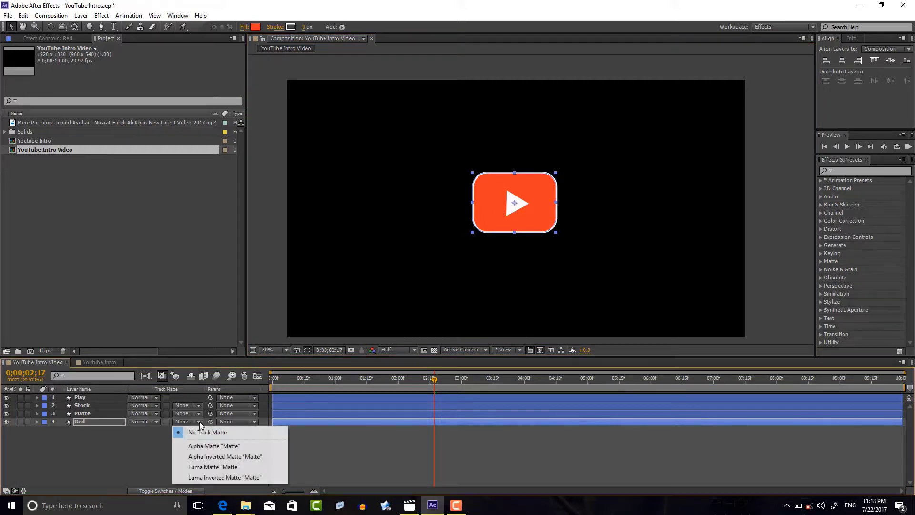
pyautogui.click(210, 446)
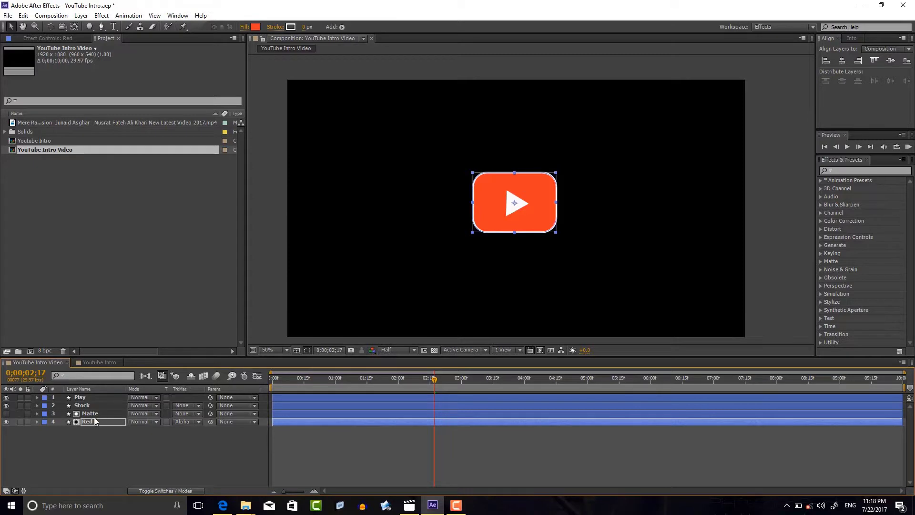
pyautogui.moveTo(495, 213)
pyautogui.mouseDown()
pyautogui.moveTo(404, 213)
pyautogui.moveTo(499, 209)
pyautogui.mouseUp()
pyautogui.click(498, 210)
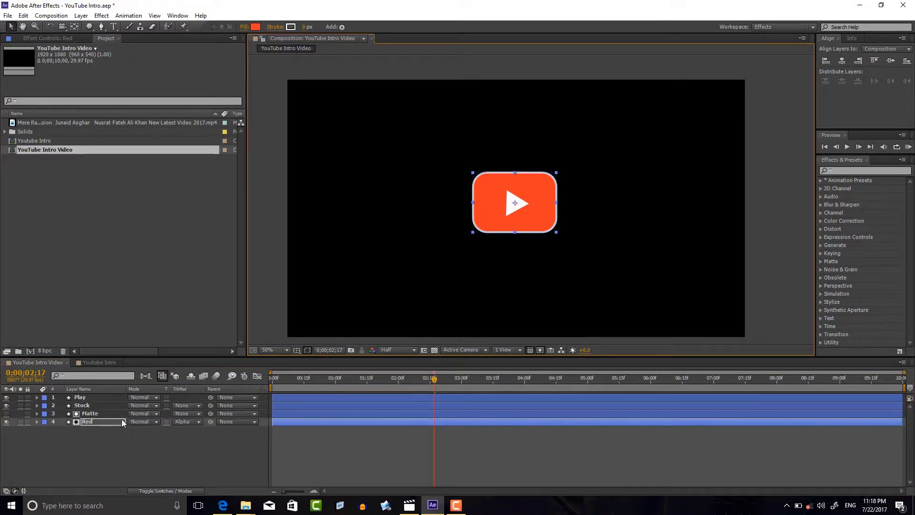
# Step: Assign the Red label colour to both the Red and Matte layers
pyautogui.click(97, 439)
pyautogui.click(43, 421)
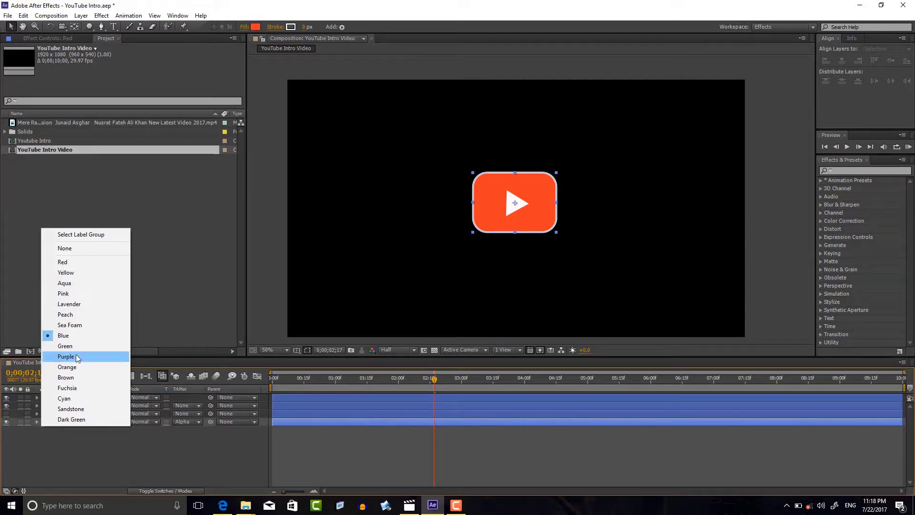
pyautogui.click(76, 261)
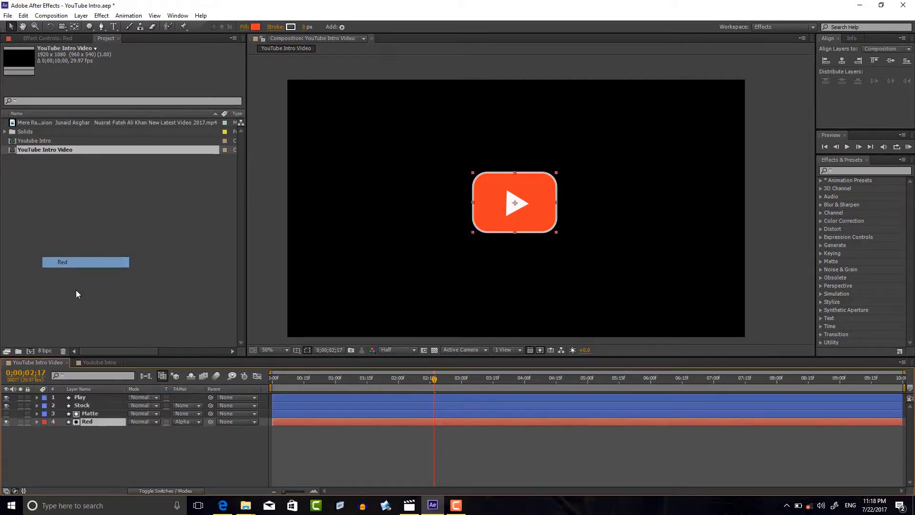
pyautogui.click(45, 414)
pyautogui.click(76, 254)
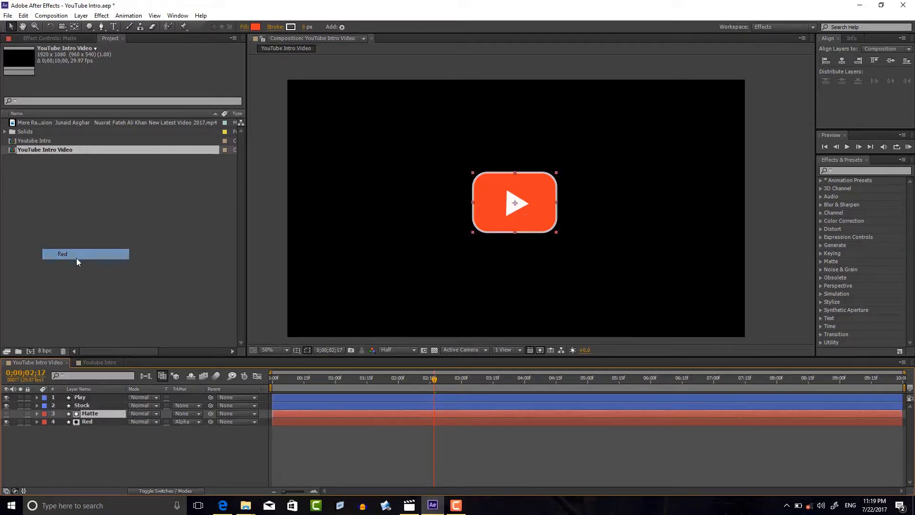
pyautogui.click(153, 448)
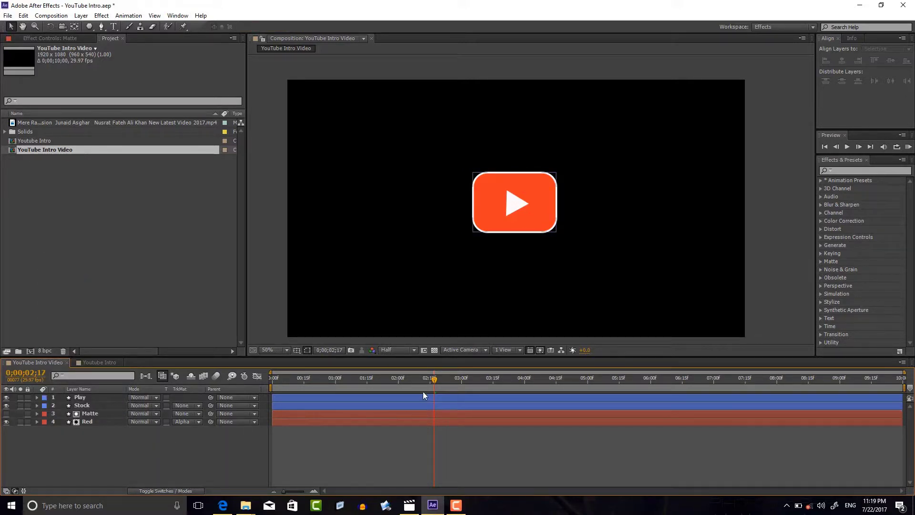
# Step: Reveal the Red layer's Position and set a keyframe at 3;29
pyautogui.moveTo(433, 381)
pyautogui.mouseDown()
pyautogui.moveTo(323, 389)
pyautogui.moveTo(430, 387)
pyautogui.mouseUp()
pyautogui.click(92, 422)
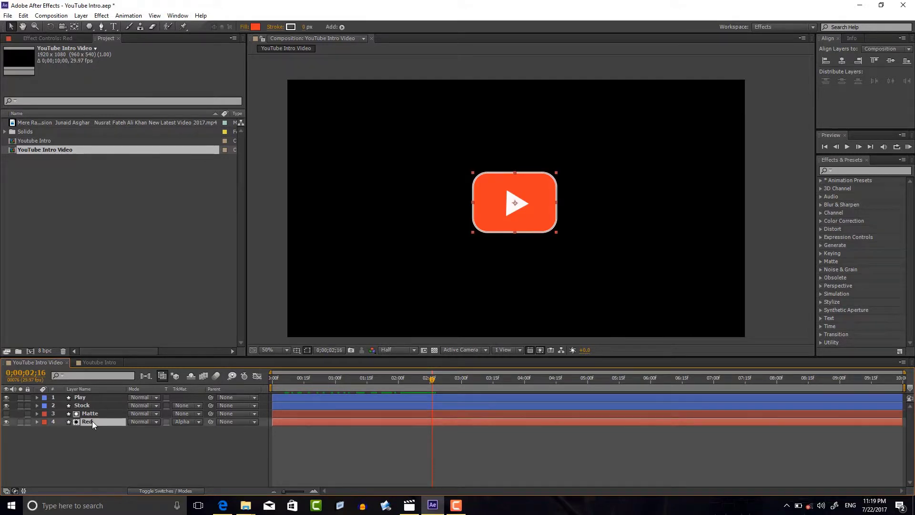
pyautogui.press('p')
pyautogui.moveTo(432, 380); pyautogui.dragTo(523, 385)
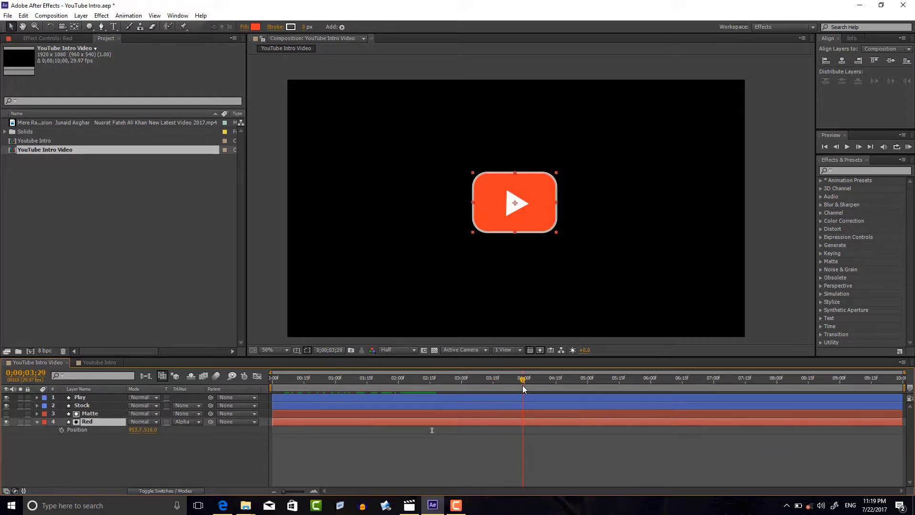
pyautogui.click(62, 430)
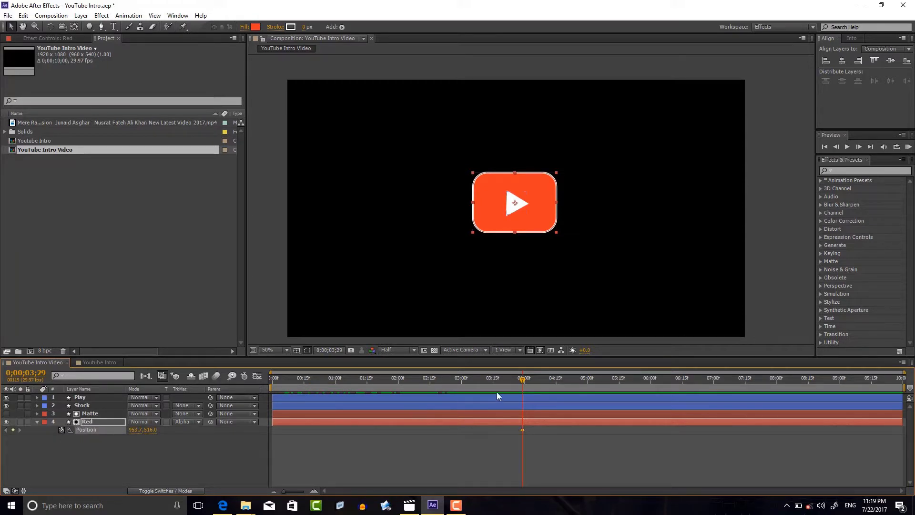
# Step: At 2;16, drag the red fill off to the left and review the slide-in
pyautogui.moveTo(519, 382); pyautogui.dragTo(436, 375)
pyautogui.moveTo(502, 208); pyautogui.dragTo(413, 213)
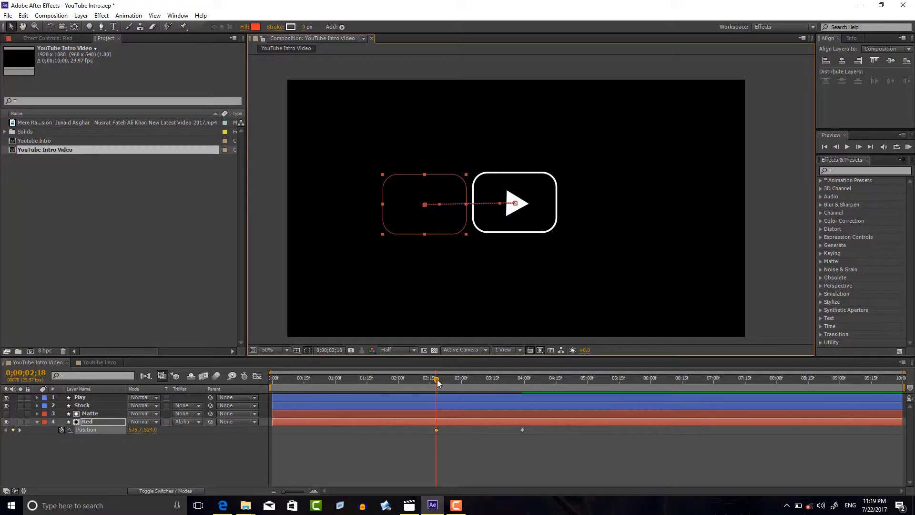
pyautogui.moveTo(437, 379)
pyautogui.mouseDown()
pyautogui.moveTo(281, 389)
pyautogui.moveTo(524, 406)
pyautogui.mouseUp()
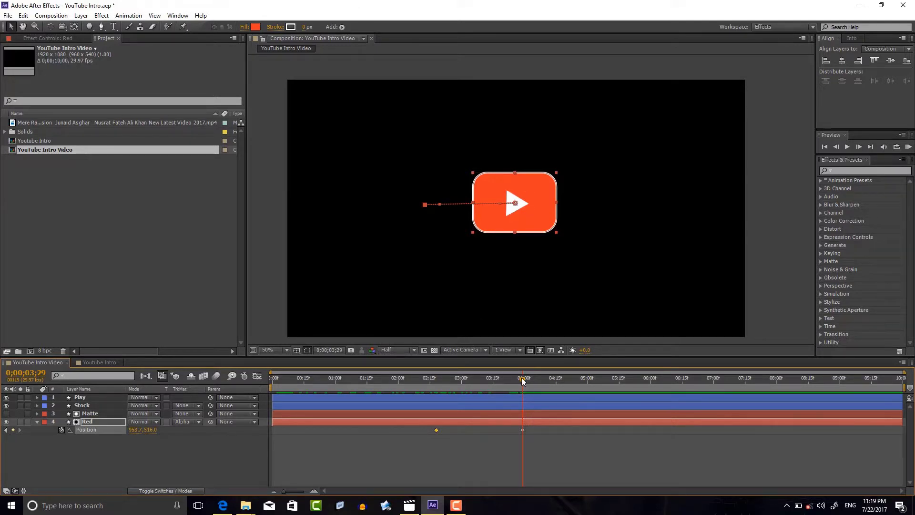
pyautogui.moveTo(537, 429); pyautogui.dragTo(430, 437)
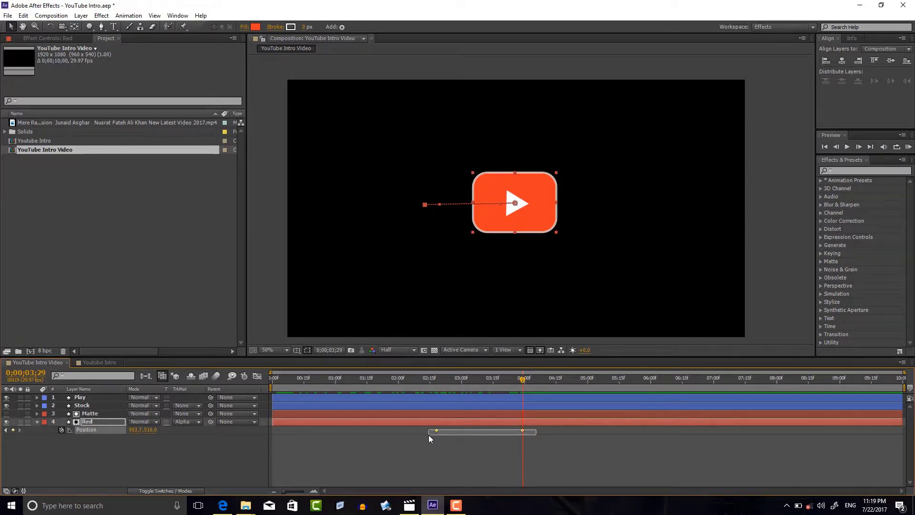
# Step: Ease the Position keyframes in the Graph Editor so the fill settles slowly, then preview
pyautogui.click(257, 377)
pyautogui.click(259, 376)
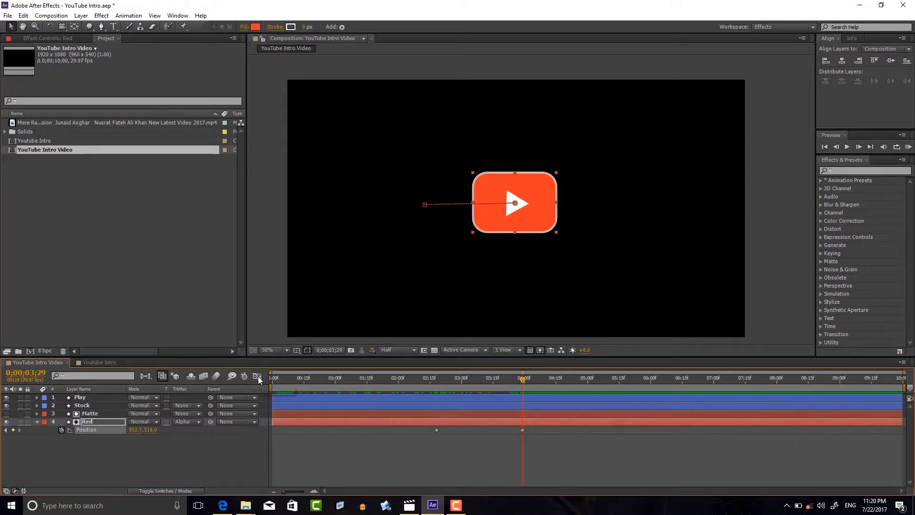
pyautogui.moveTo(533, 433); pyautogui.dragTo(439, 432)
pyautogui.click(257, 377)
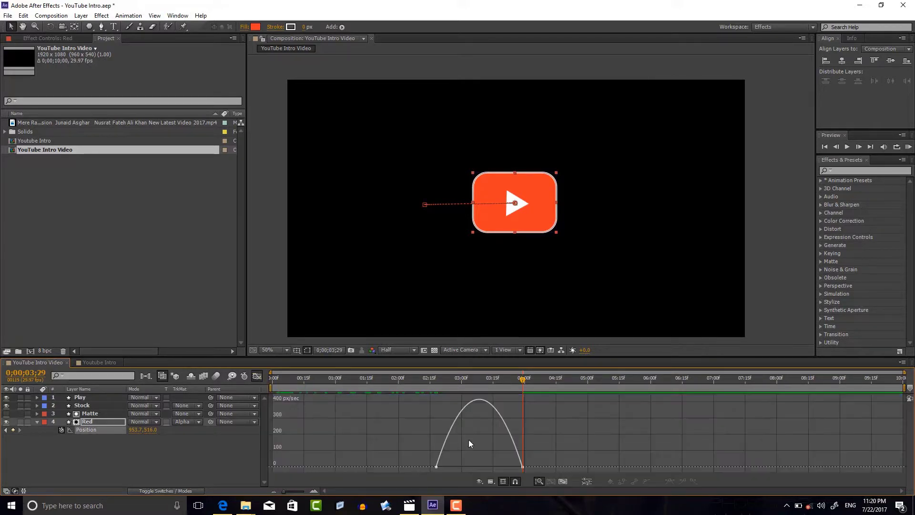
pyautogui.click(523, 468)
pyautogui.moveTo(508, 467); pyautogui.dragTo(472, 469)
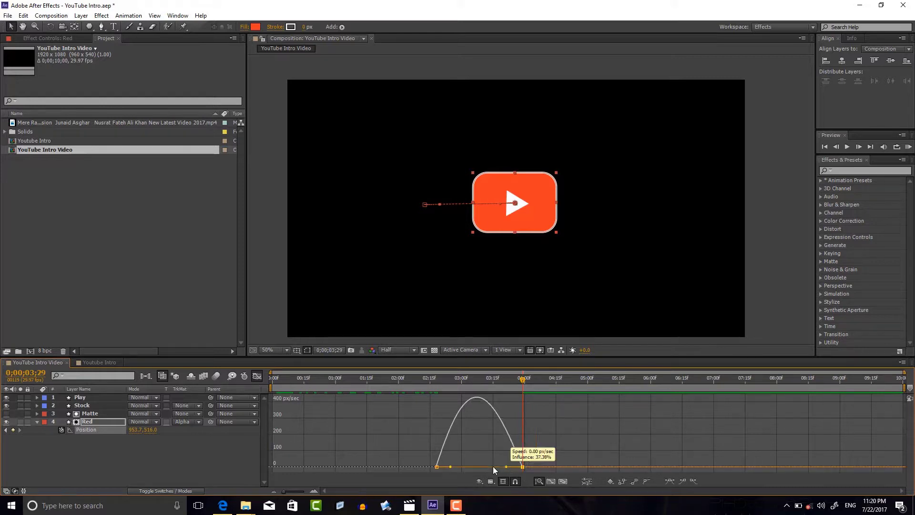
pyautogui.click(257, 377)
pyautogui.moveTo(522, 385)
pyautogui.mouseDown()
pyautogui.moveTo(484, 385)
pyautogui.moveTo(556, 389)
pyautogui.mouseUp()
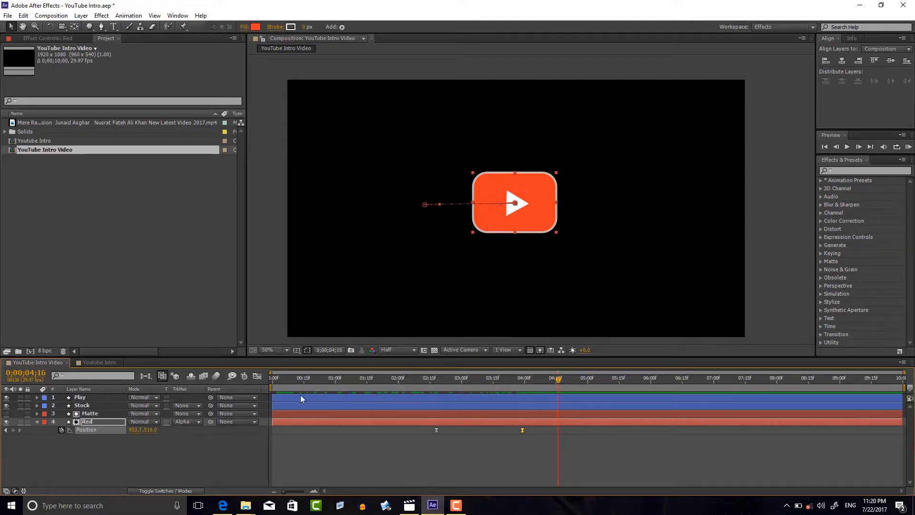
# Step: Hold the red fill with a keyframe at 4;16, then slide it out right by 6;00
pyautogui.click(13, 430)
pyautogui.click(564, 380)
pyautogui.moveTo(566, 382); pyautogui.dragTo(647, 387)
pyautogui.moveTo(529, 206); pyautogui.dragTo(622, 208)
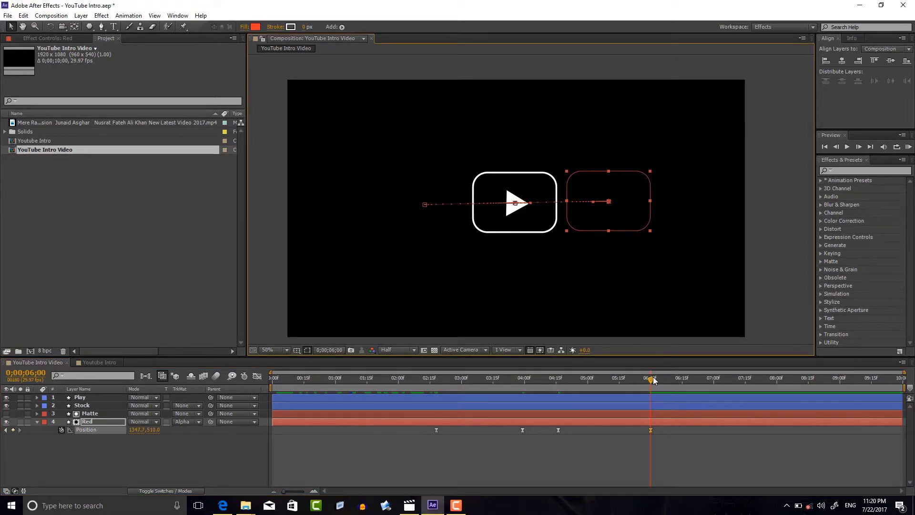
# Step: Preview the red fill's slide-in and slide-out animation
pyautogui.moveTo(652, 382); pyautogui.dragTo(274, 391)
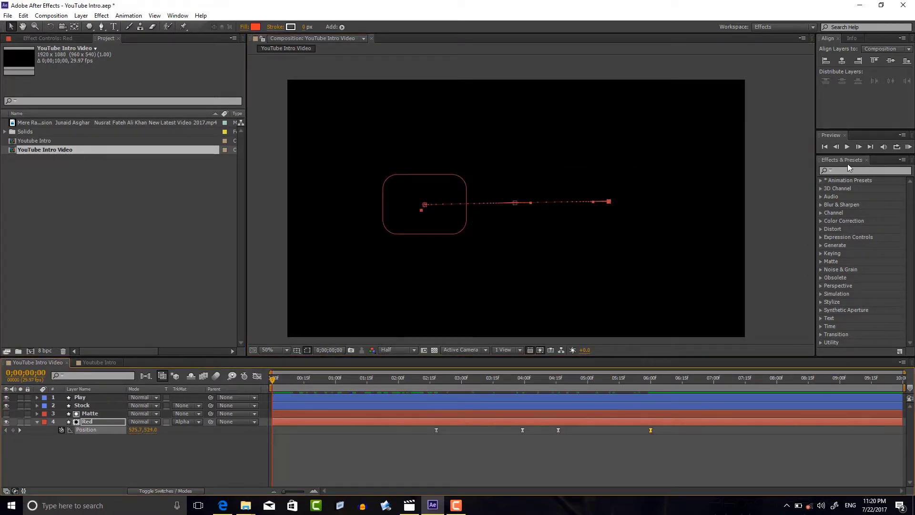
pyautogui.click(848, 147)
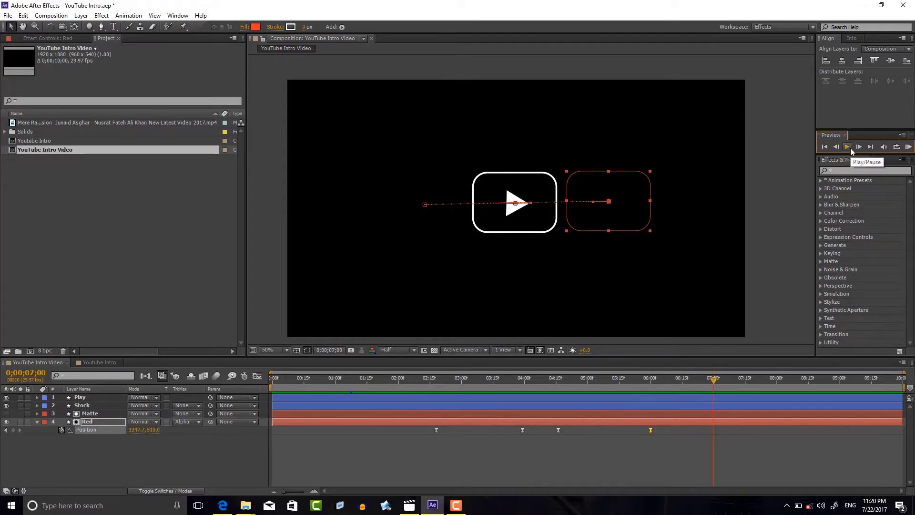
pyautogui.click(713, 380)
pyautogui.moveTo(712, 380); pyautogui.dragTo(435, 382)
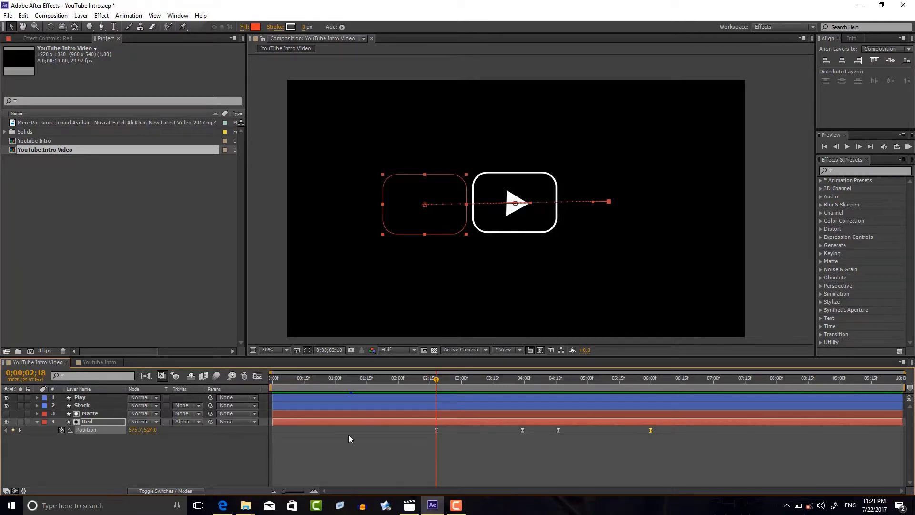
# Step: Trim the Matte and Red layers to start at 2;18 and end at 6;00
pyautogui.click(91, 413)
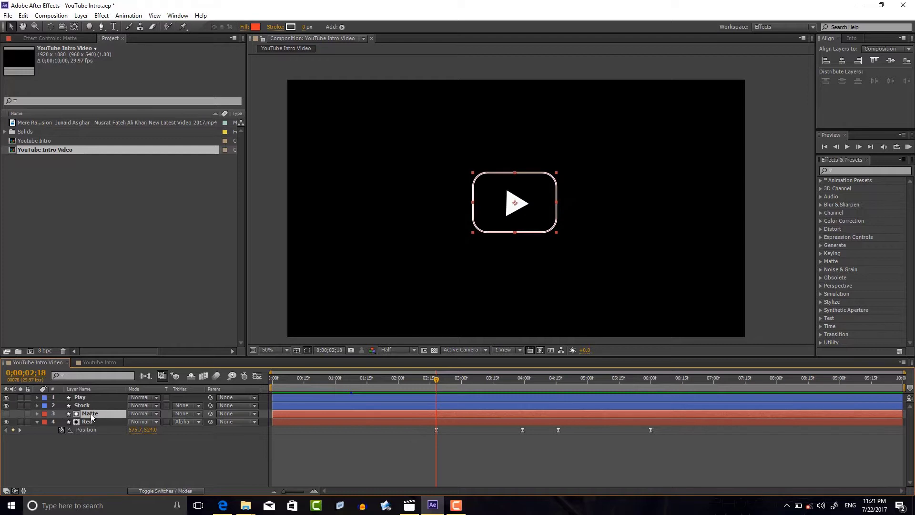
pyautogui.keyDown('ctrl'); pyautogui.click(89, 423); pyautogui.keyUp('ctrl')
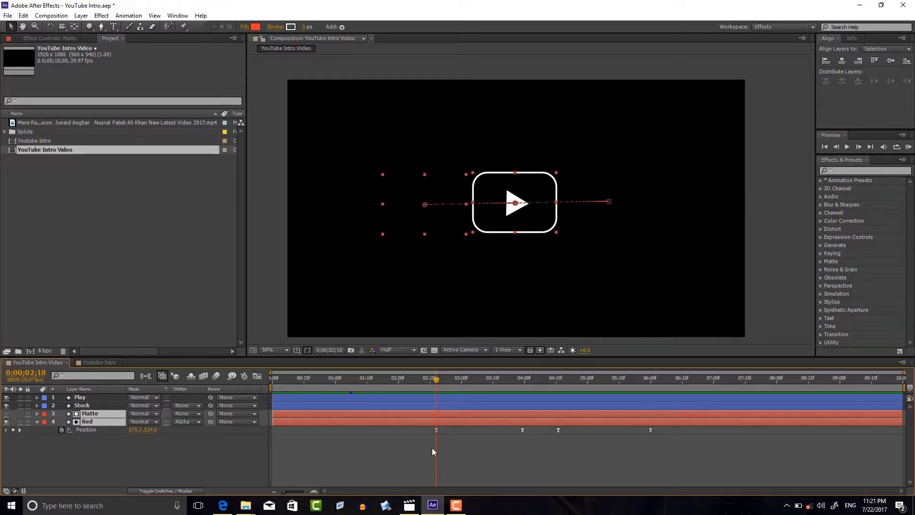
pyautogui.hotkey('alt', '[')
pyautogui.moveTo(435, 380); pyautogui.dragTo(648, 410)
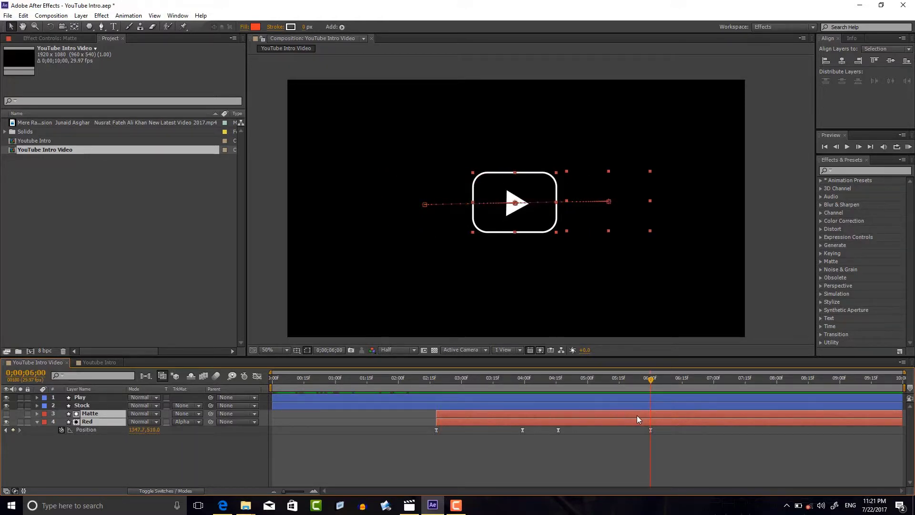
pyautogui.hotkey('alt', ']')
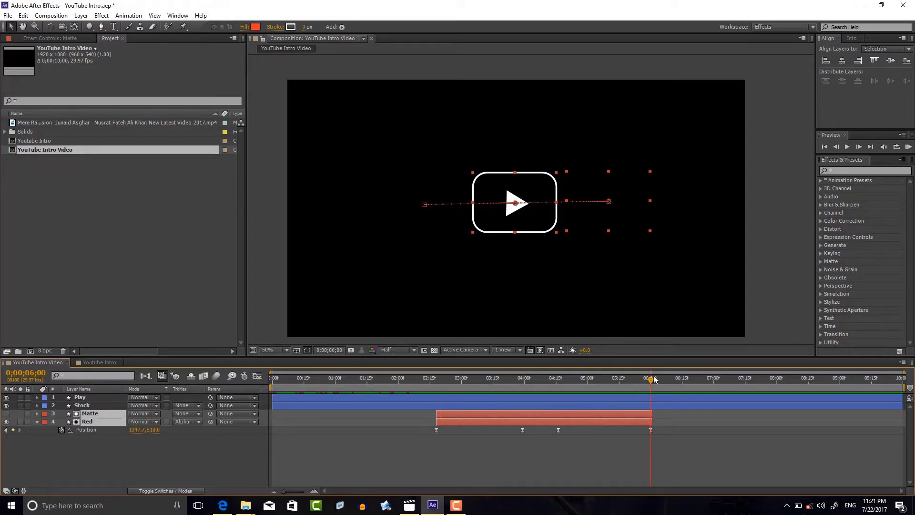
pyautogui.moveTo(620, 377); pyautogui.dragTo(438, 384)
pyautogui.press('pageup')
pyautogui.moveTo(436, 382); pyautogui.dragTo(557, 384)
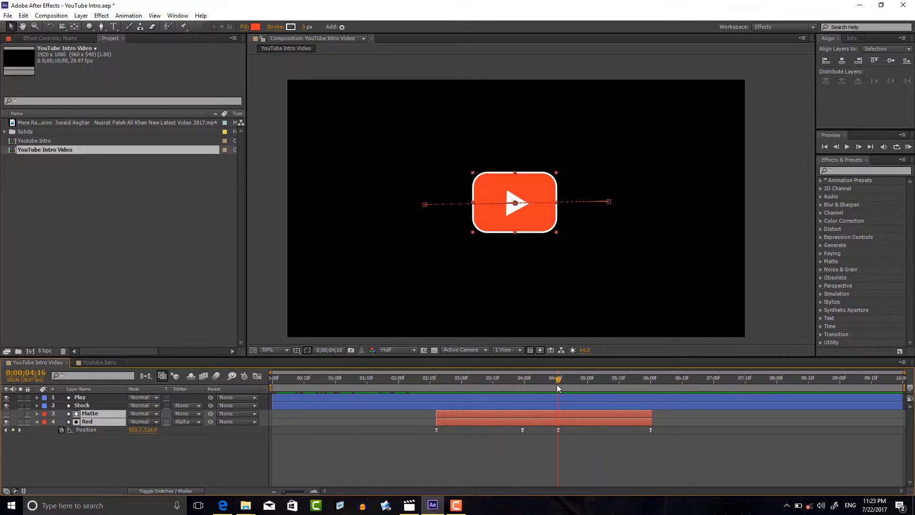
# Step: Keyframe the Play layer's Scale from 100% at 4;16 to 0% at 6;00
pyautogui.click(92, 399)
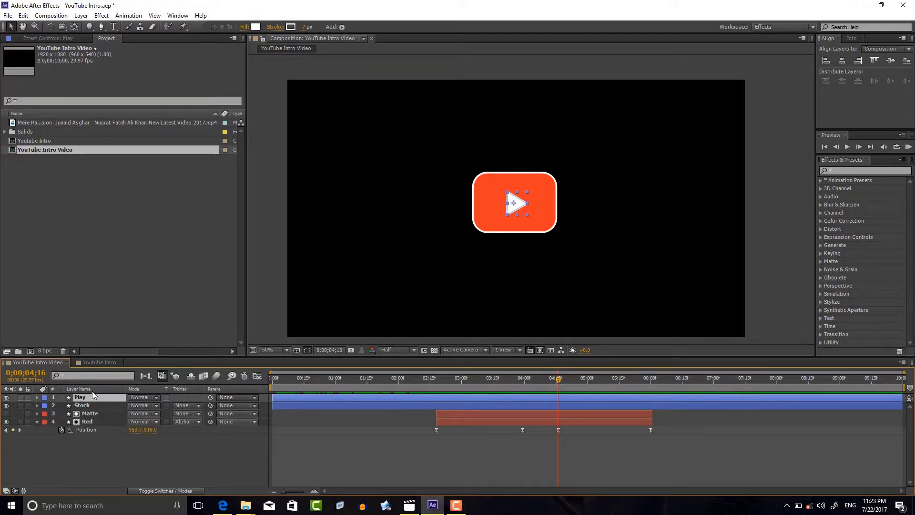
pyautogui.press('s')
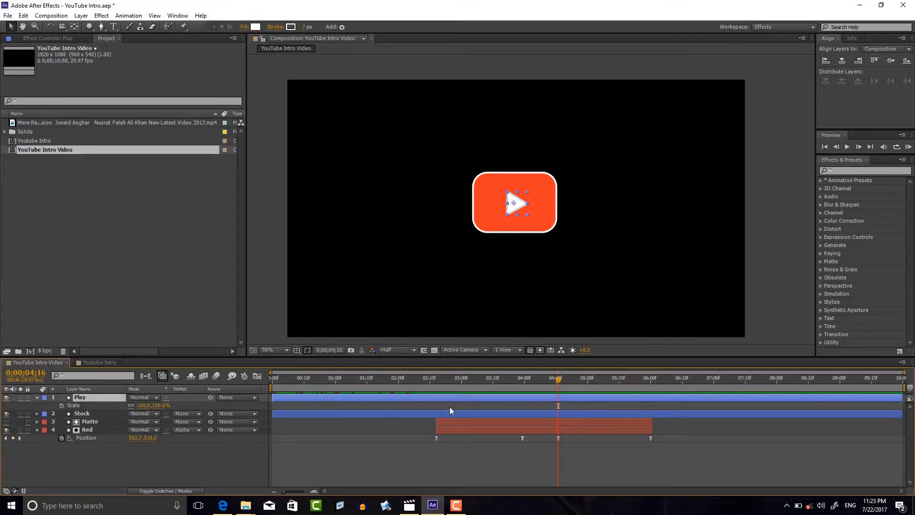
pyautogui.click(62, 406)
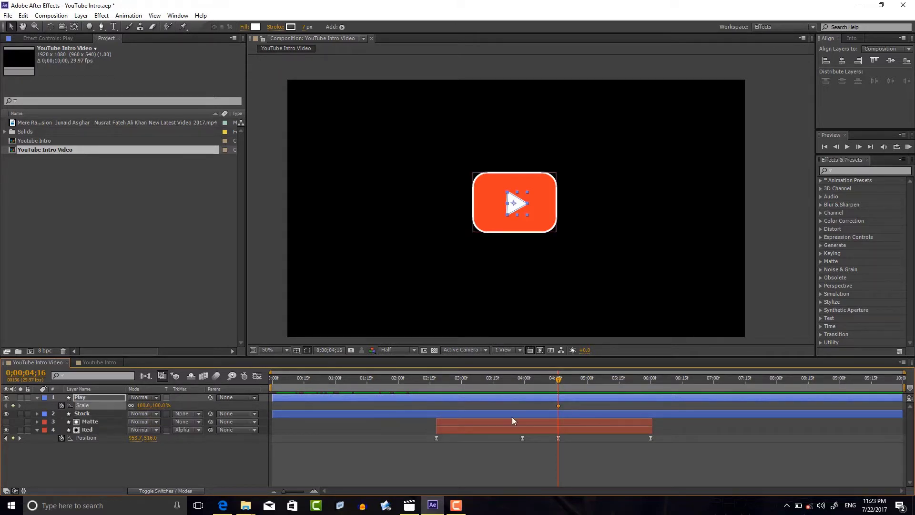
pyautogui.moveTo(559, 381); pyautogui.dragTo(651, 393)
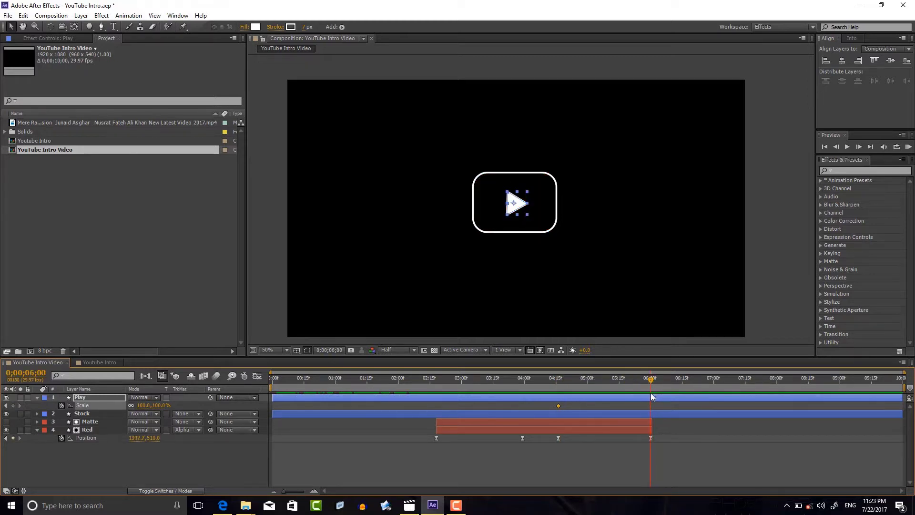
pyautogui.hotkey('ctrl', 'v')
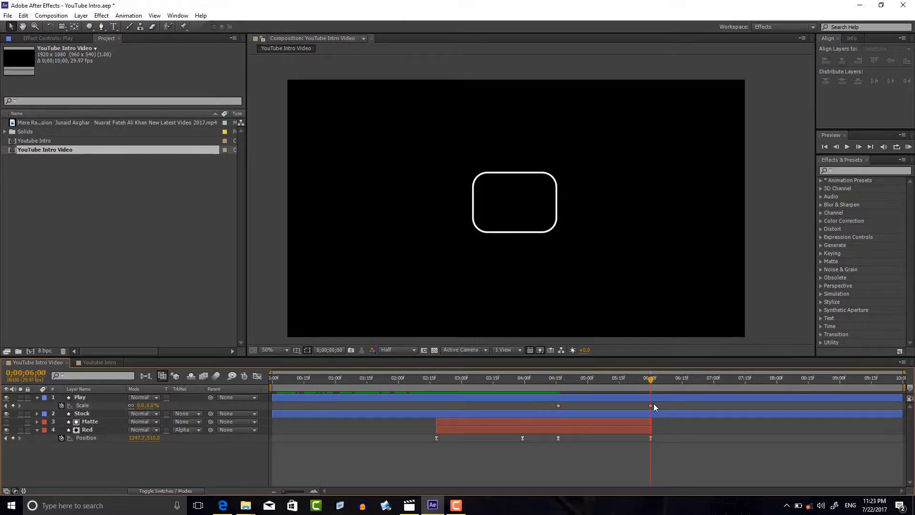
pyautogui.moveTo(655, 403); pyautogui.dragTo(553, 411)
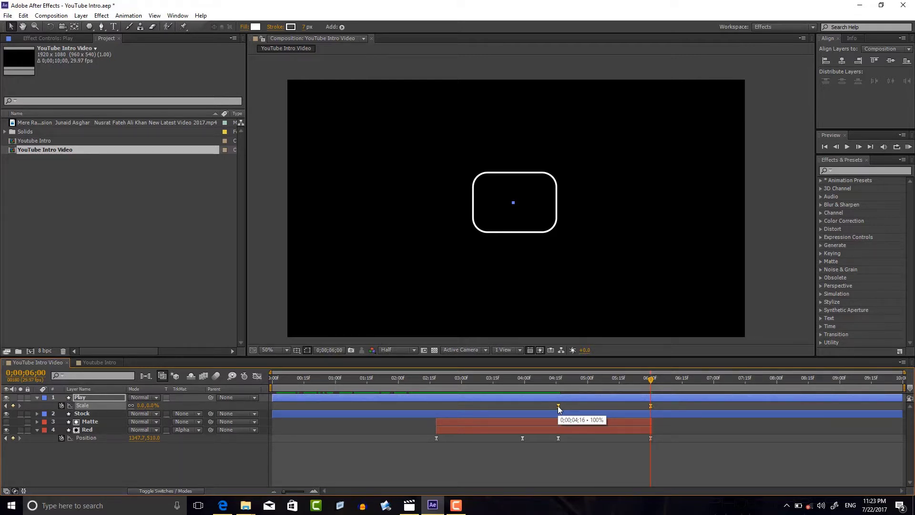
# Step: Ease the Play layer's first Scale keyframe out with 100% influence in the Graph Editor, then preview
pyautogui.click(257, 377)
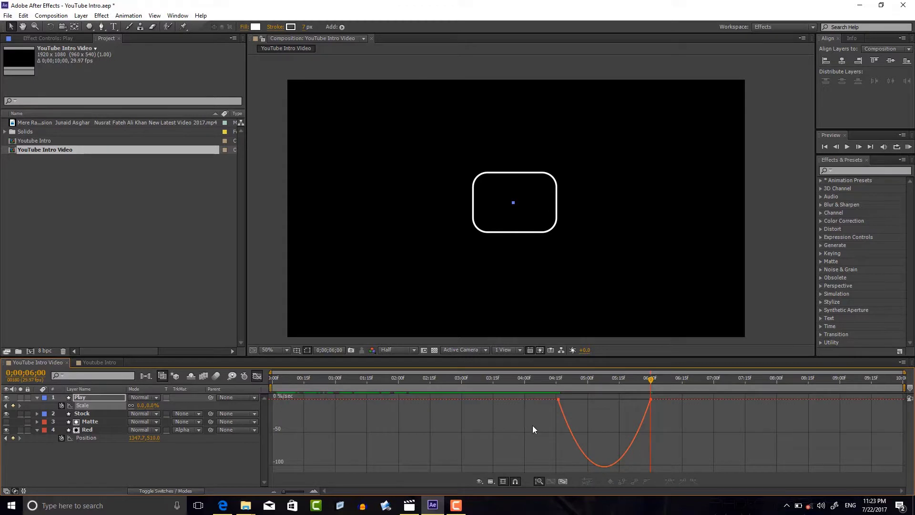
pyautogui.click(564, 406)
pyautogui.moveTo(573, 400); pyautogui.dragTo(612, 402)
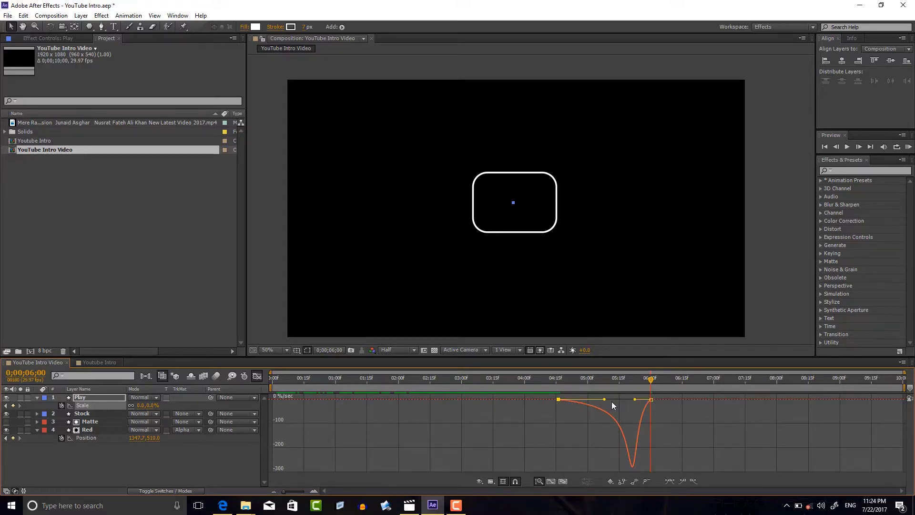
pyautogui.click(258, 376)
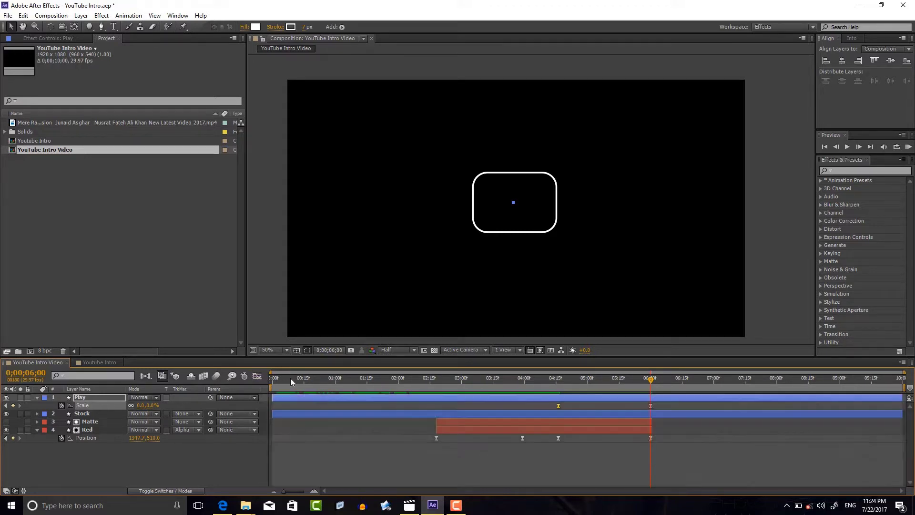
pyautogui.moveTo(652, 382)
pyautogui.mouseDown()
pyautogui.moveTo(440, 382)
pyautogui.moveTo(650, 385)
pyautogui.mouseUp()
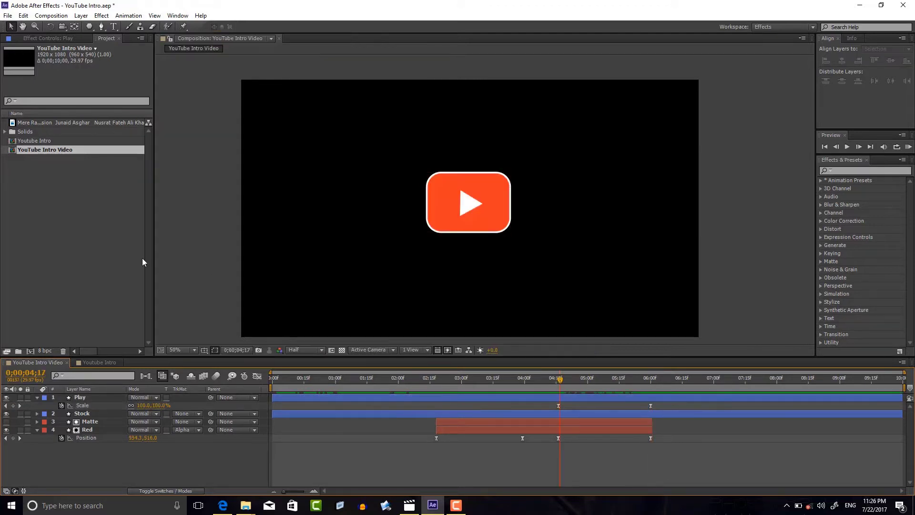
# Step: Import the GoPro HERO5 + Karma launch MP4 into the Project panel via Import > File
pyautogui.rightClick(44, 185)
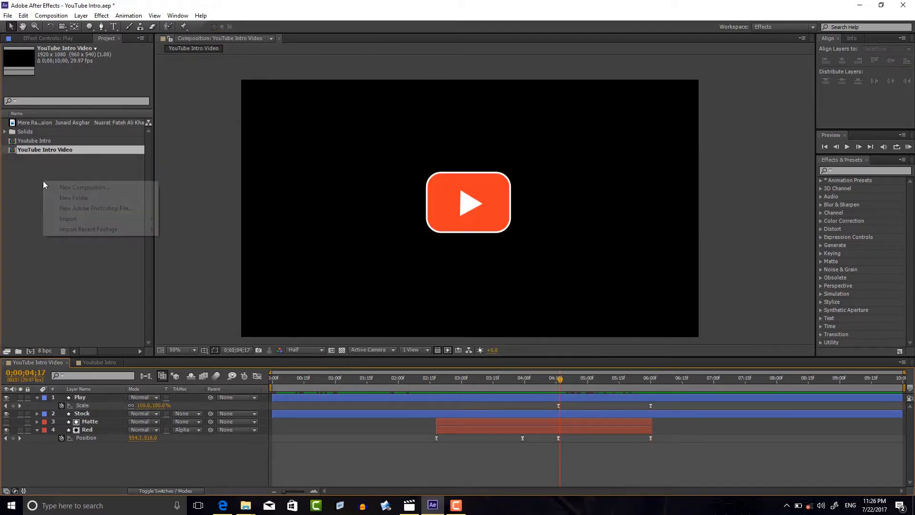
pyautogui.moveTo(57, 220)
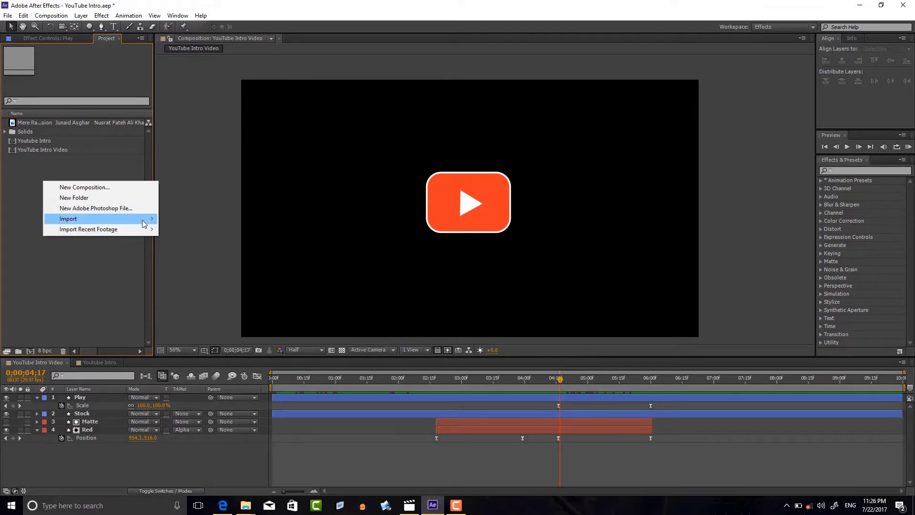
pyautogui.moveTo(143, 219)
pyautogui.click(174, 221)
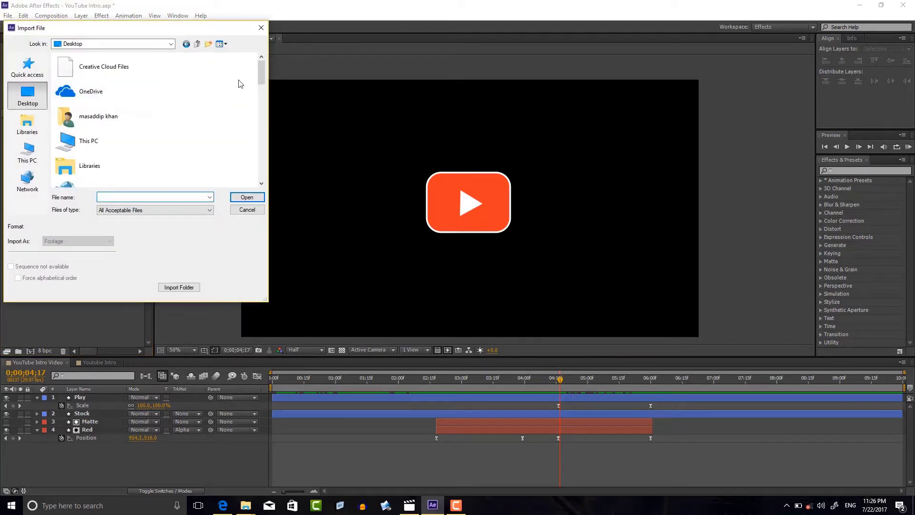
pyautogui.moveTo(261, 80); pyautogui.dragTo(261, 126)
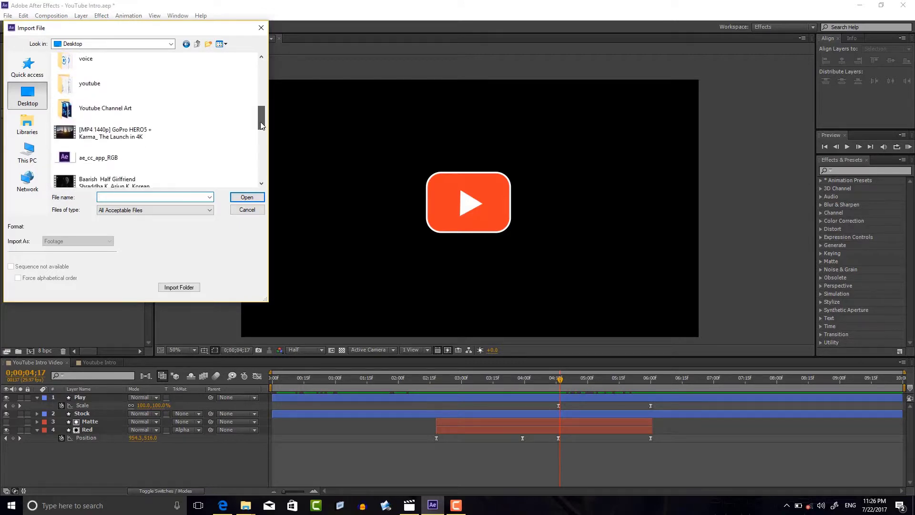
pyautogui.click(140, 132)
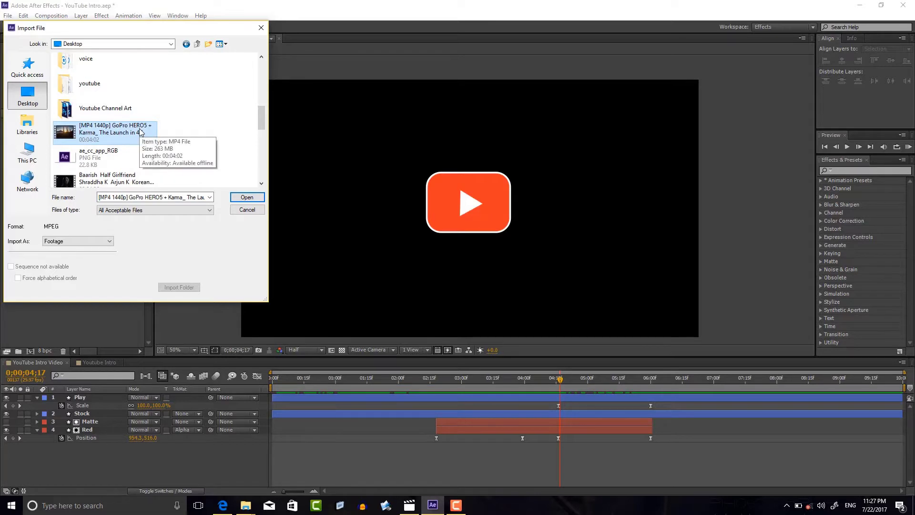
pyautogui.click(242, 199)
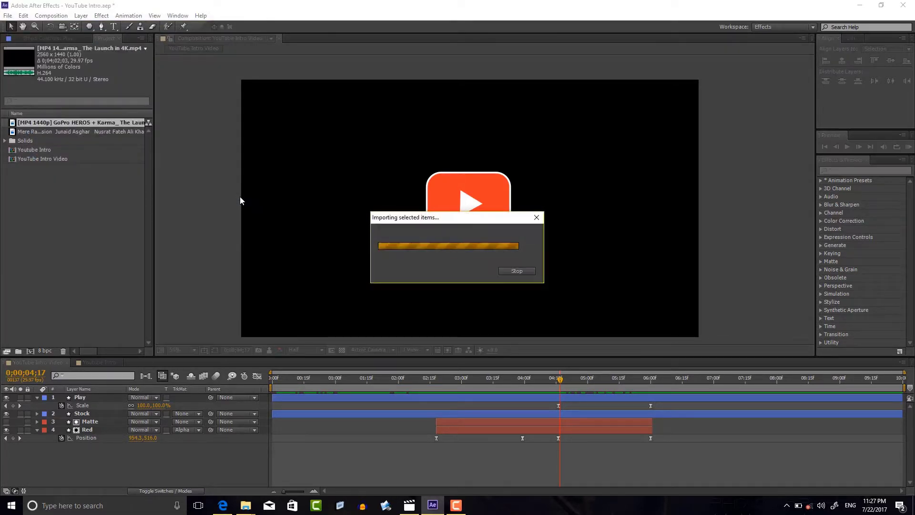
pyautogui.click(106, 180)
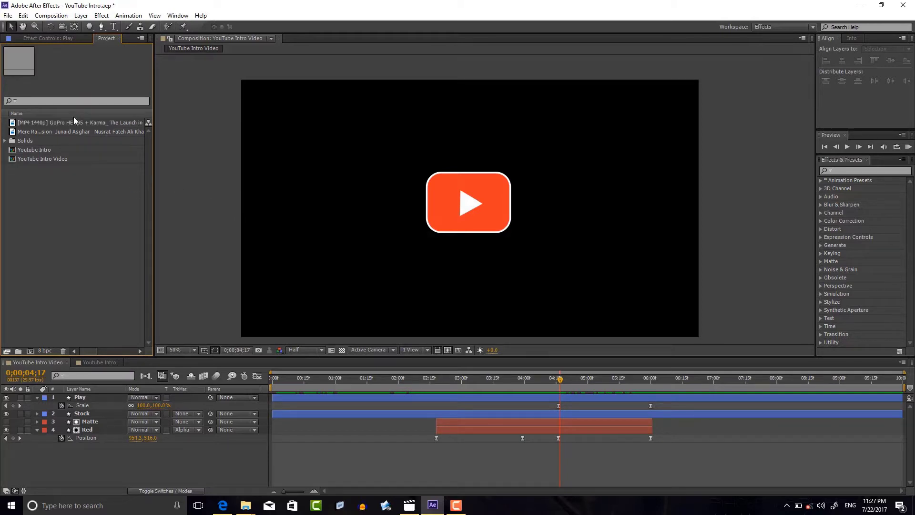
# Step: Add the GoPro clip to the composition as a layer starting at 0;00;01;25
pyautogui.moveTo(73, 119); pyautogui.dragTo(131, 454)
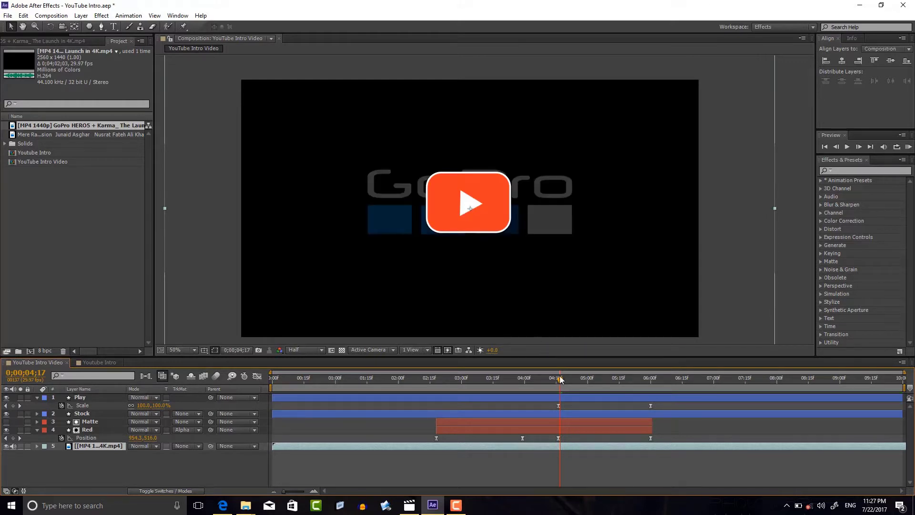
pyautogui.moveTo(561, 379); pyautogui.dragTo(544, 383)
pyautogui.moveTo(439, 382); pyautogui.dragTo(386, 387)
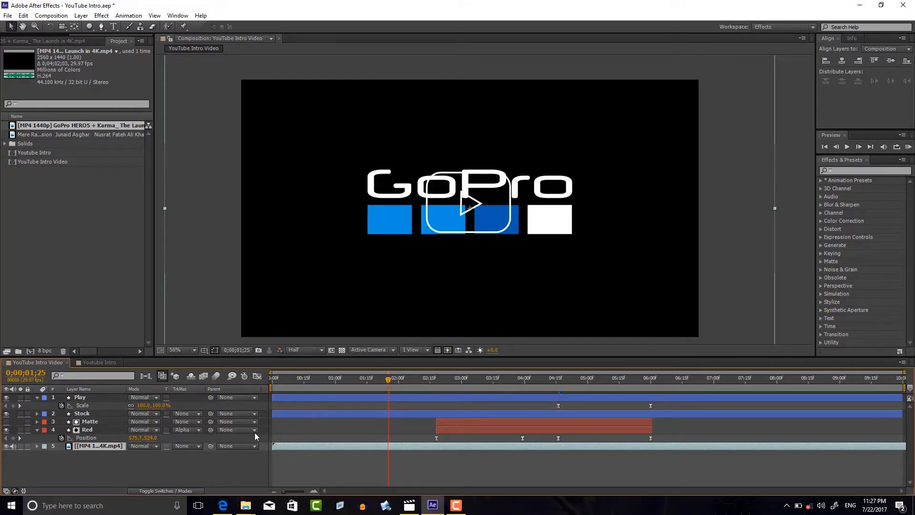
pyautogui.moveTo(274, 445)
pyautogui.mouseDown()
pyautogui.moveTo(851, 445)
pyautogui.moveTo(426, 446)
pyautogui.mouseUp()
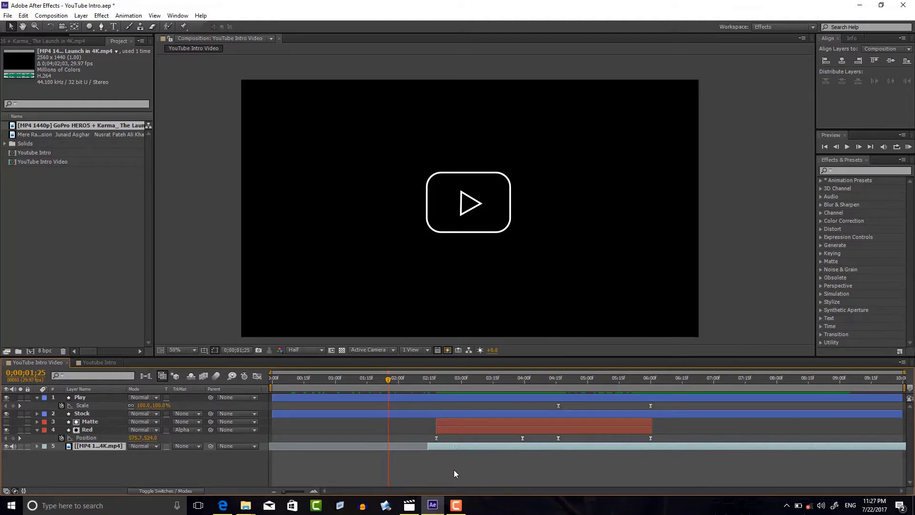
# Step: Trim the GoPro layer's in-point, checking the frames at 0;00;06;03 and 0;00;03;22
pyautogui.moveTo(396, 380); pyautogui.dragTo(659, 399)
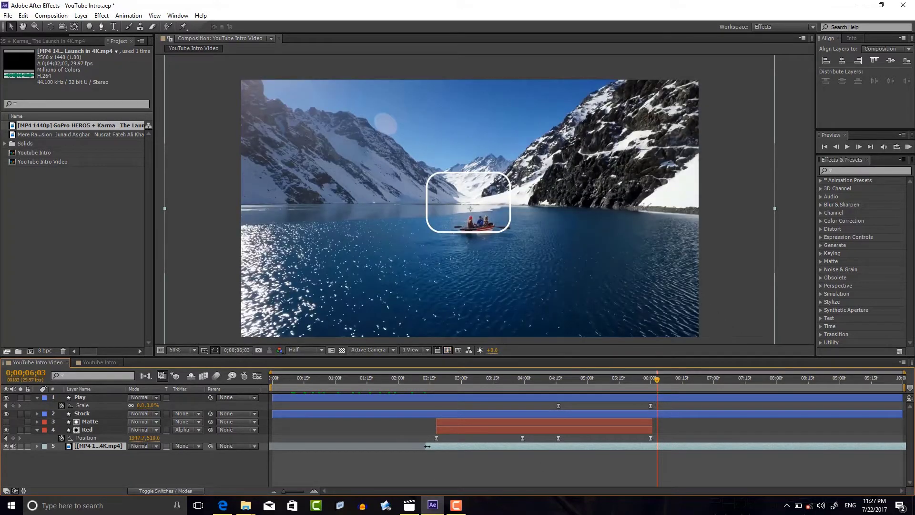
pyautogui.moveTo(428, 446); pyautogui.dragTo(402, 447)
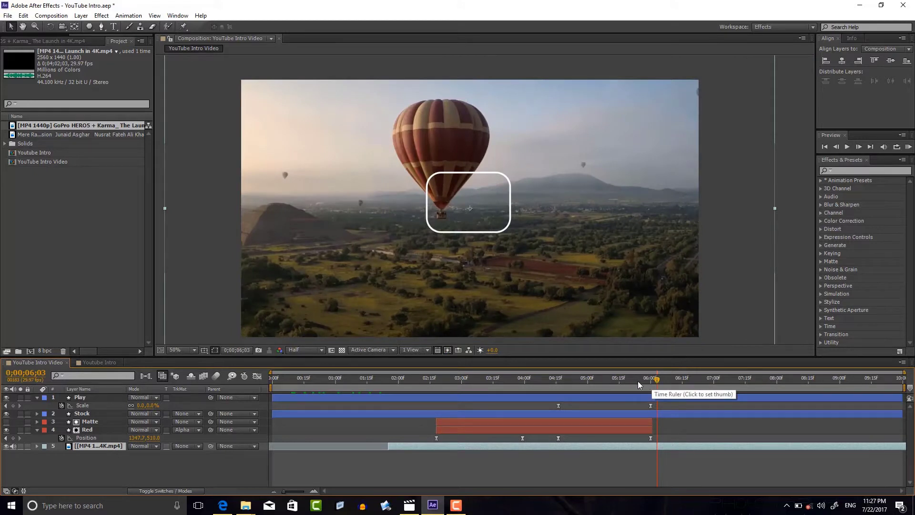
pyautogui.moveTo(658, 380); pyautogui.dragTo(656, 380)
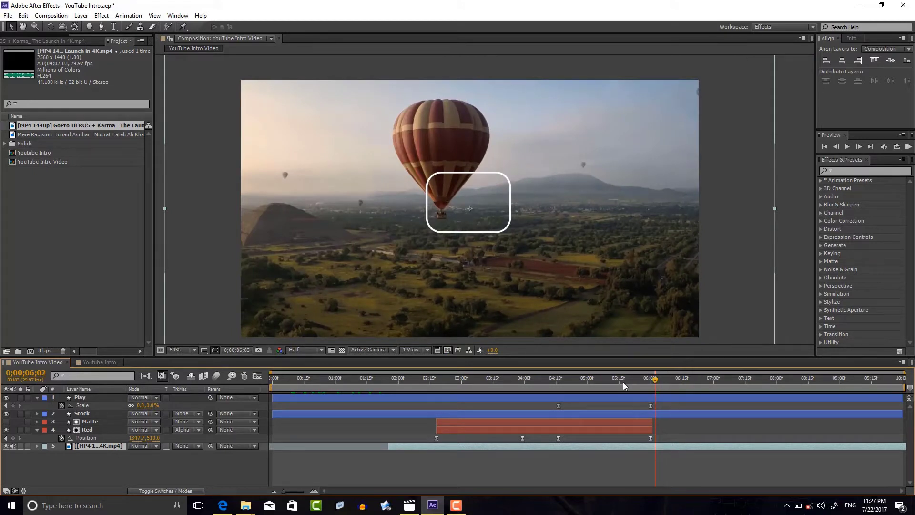
pyautogui.click(508, 389)
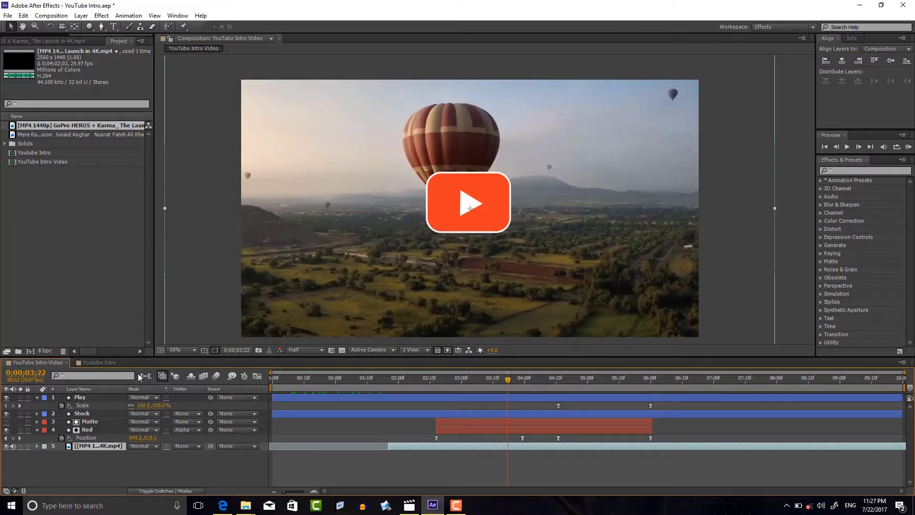
pyautogui.click(97, 474)
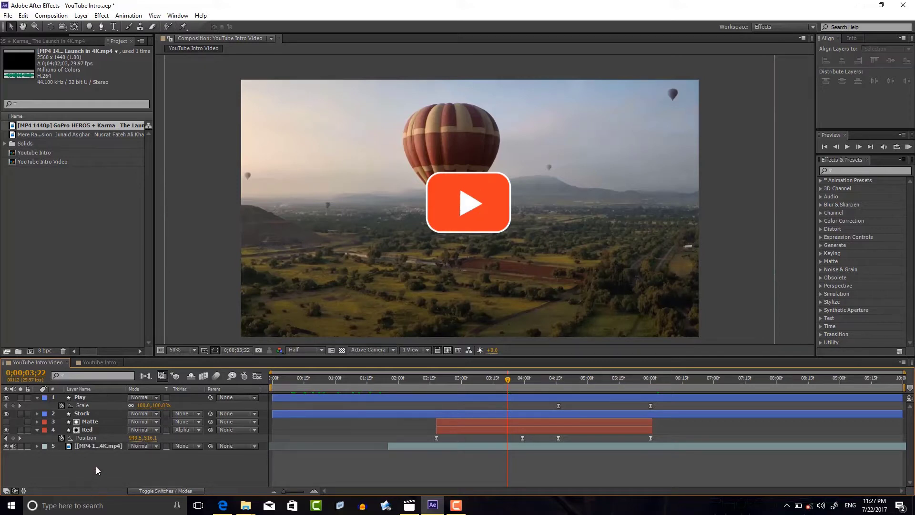
# Step: Create a new light gray DADADA solid layer, Light Gray Solid 1
pyautogui.click(82, 16)
pyautogui.moveTo(173, 29)
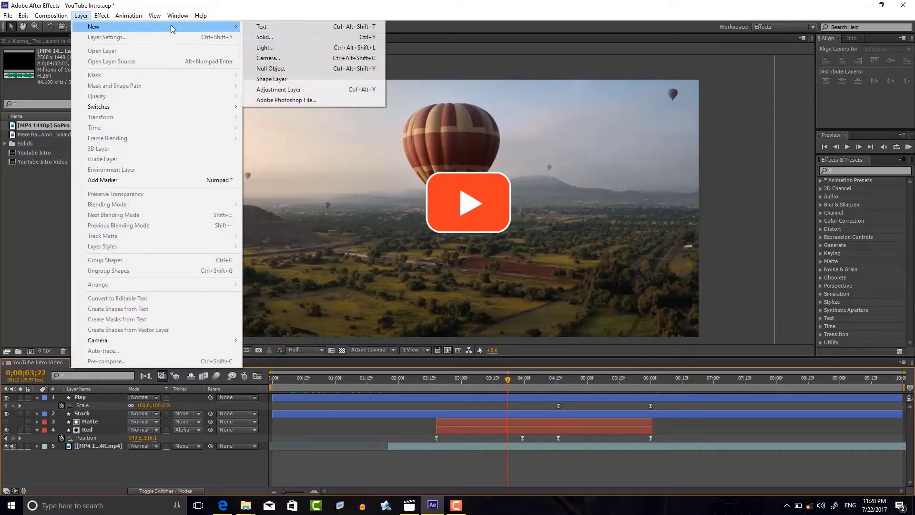
pyautogui.click(264, 37)
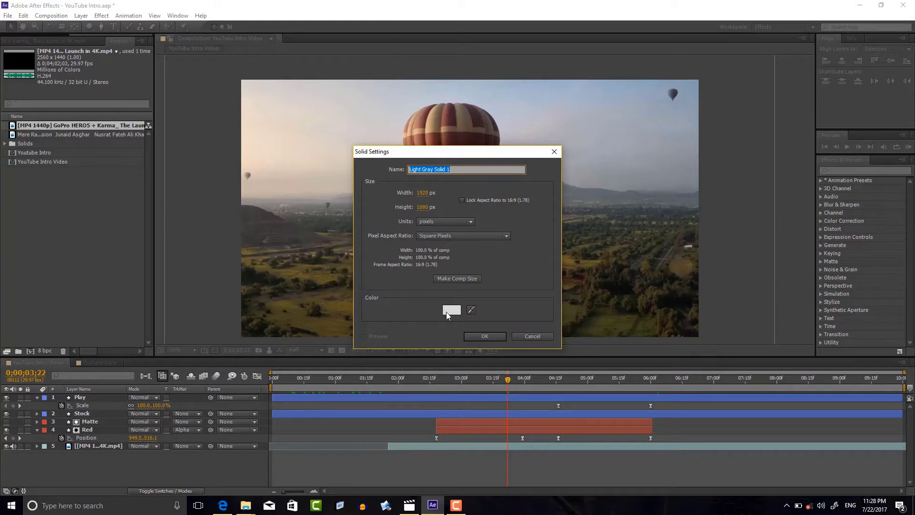
pyautogui.click(450, 310)
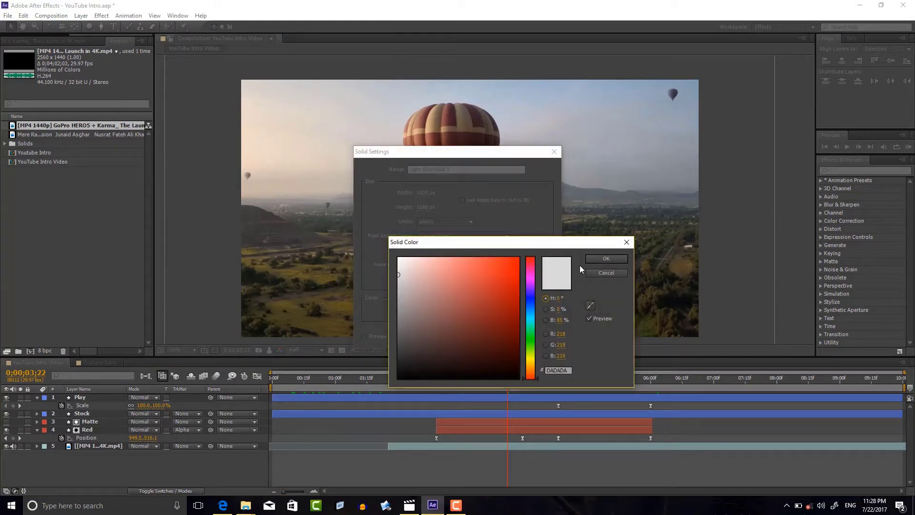
pyautogui.click(591, 260)
pyautogui.click(485, 336)
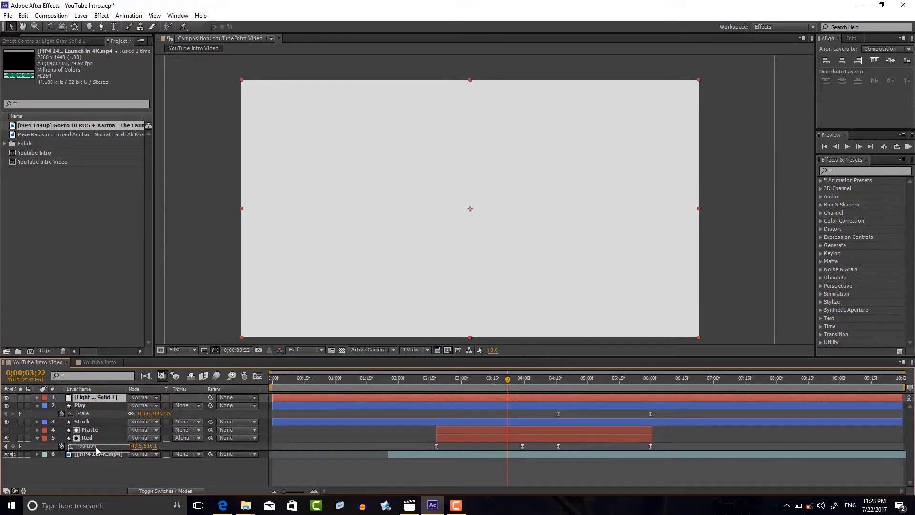
# Step: Place the gray solid just above the GoPro footage and preview near the start
pyautogui.moveTo(96, 446); pyautogui.dragTo(96, 448)
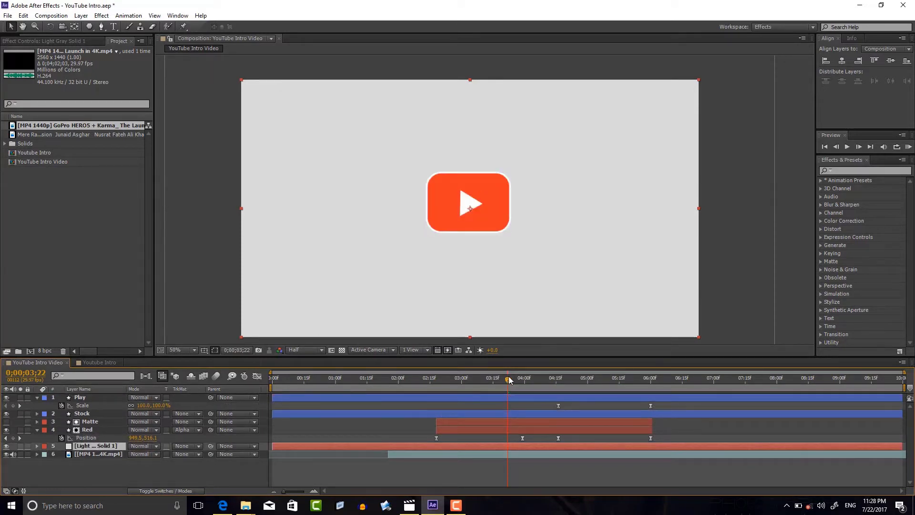
pyautogui.moveTo(508, 382)
pyautogui.mouseDown()
pyautogui.moveTo(283, 403)
pyautogui.moveTo(706, 416)
pyautogui.moveTo(505, 424)
pyautogui.mouseUp()
pyautogui.click(491, 423)
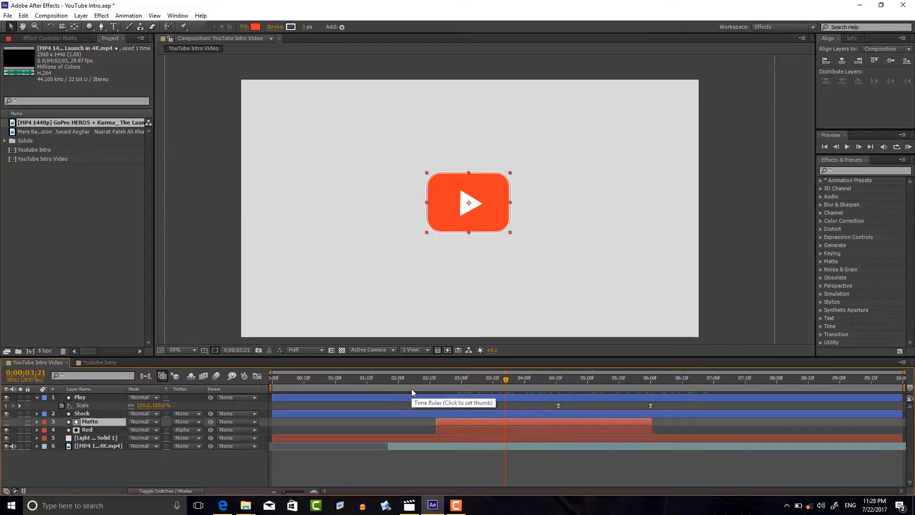
# Step: Duplicate the Matte layer and rename the copy 'Matte for Video'
pyautogui.click(23, 16)
pyautogui.click(49, 117)
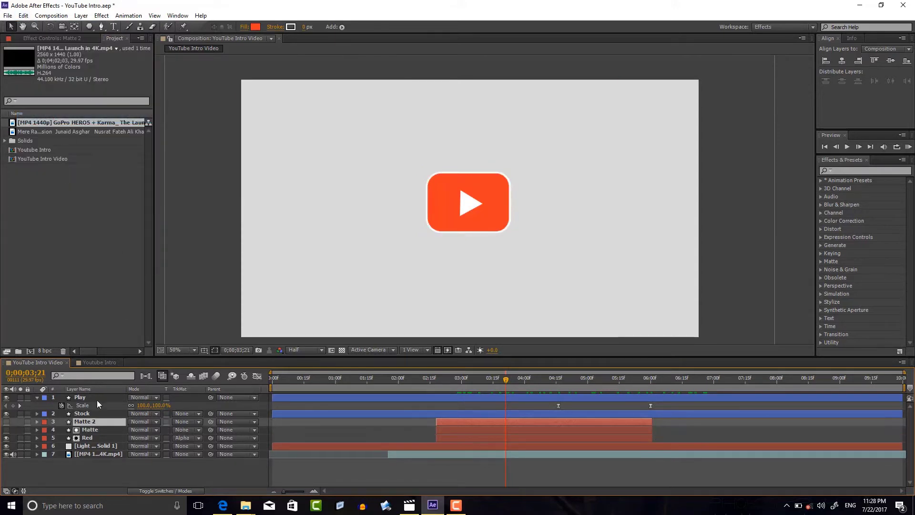
pyautogui.rightClick(98, 422)
pyautogui.click(100, 416)
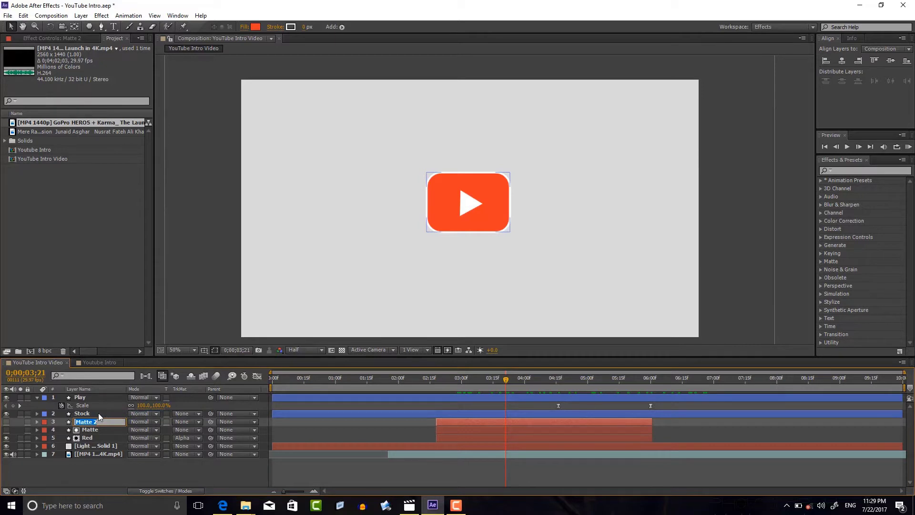
pyautogui.click(98, 423)
pyautogui.write('or Vide')
pyautogui.write('o')
pyautogui.click(105, 470)
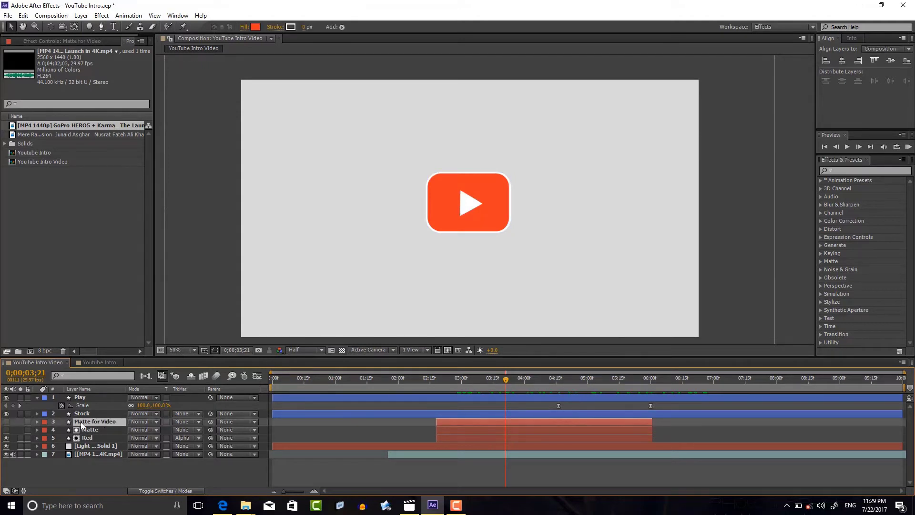
# Step: Give the Matte for Video shape a neutral grey B0B0B0 fill
pyautogui.click(255, 27)
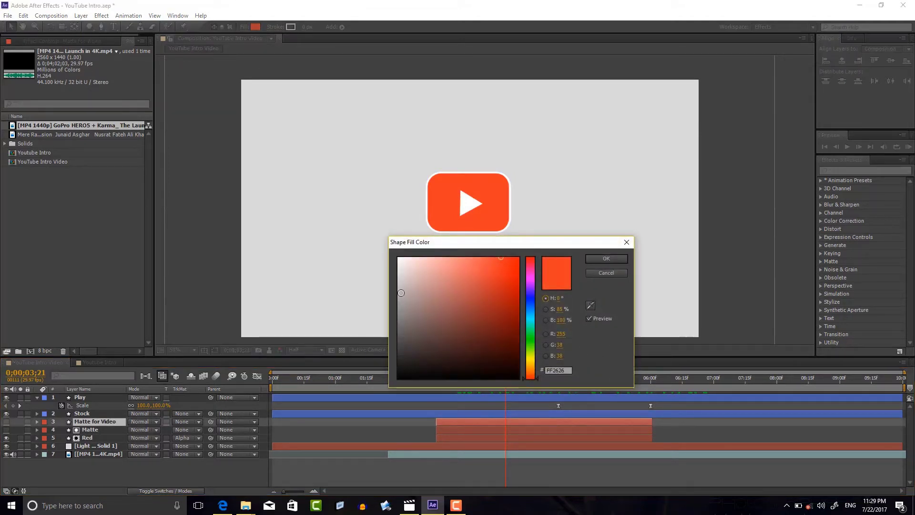
pyautogui.click(398, 295)
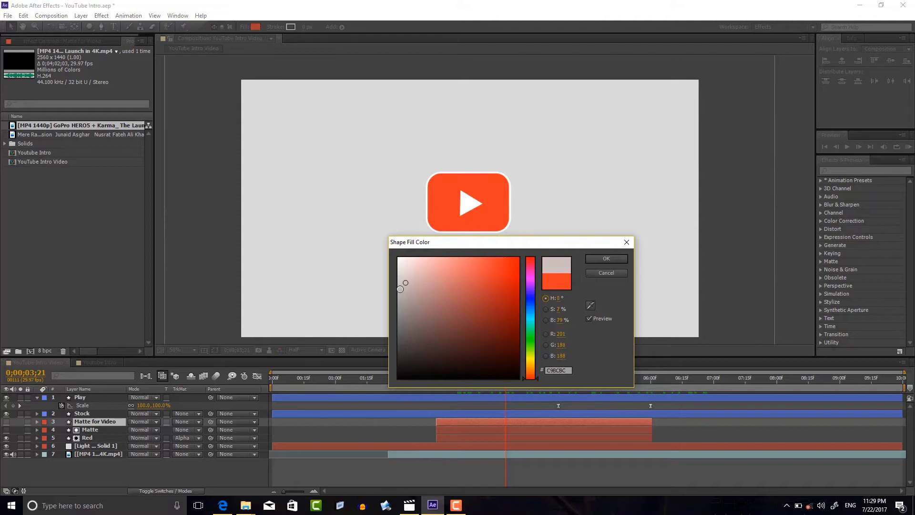
pyautogui.click(601, 259)
pyautogui.press('pageup')
pyautogui.press('pageup')
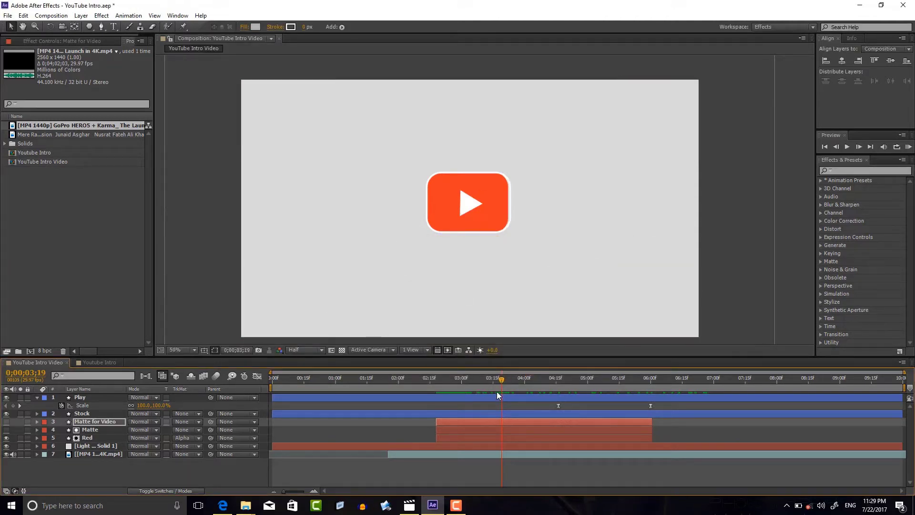
# Step: Show Matte for Video, place it above the MP4 layer, and move the gray solid to the bottom
pyautogui.moveTo(502, 379); pyautogui.dragTo(461, 379)
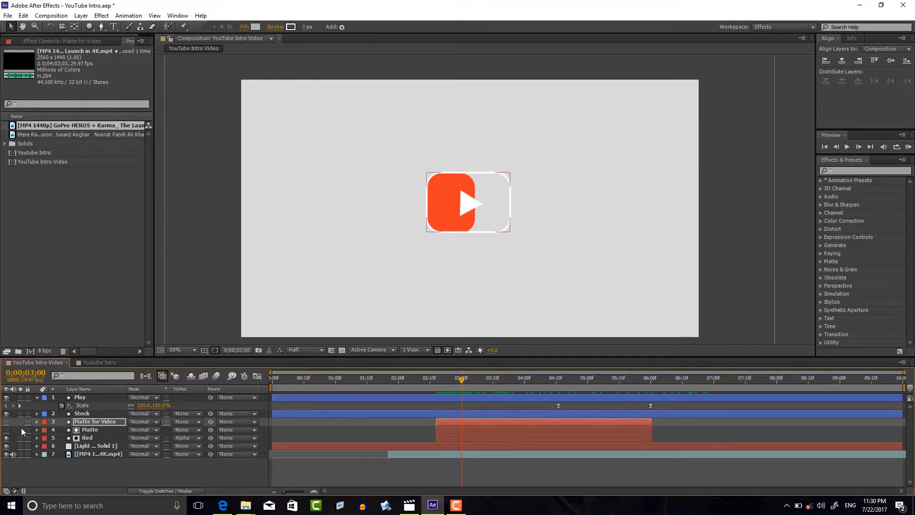
pyautogui.click(6, 422)
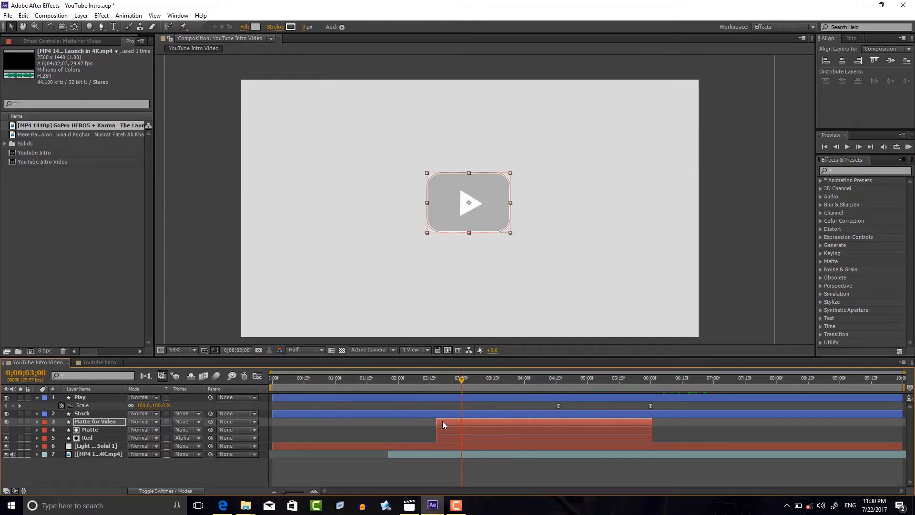
pyautogui.moveTo(460, 380)
pyautogui.mouseDown()
pyautogui.moveTo(677, 397)
pyautogui.moveTo(588, 413)
pyautogui.mouseUp()
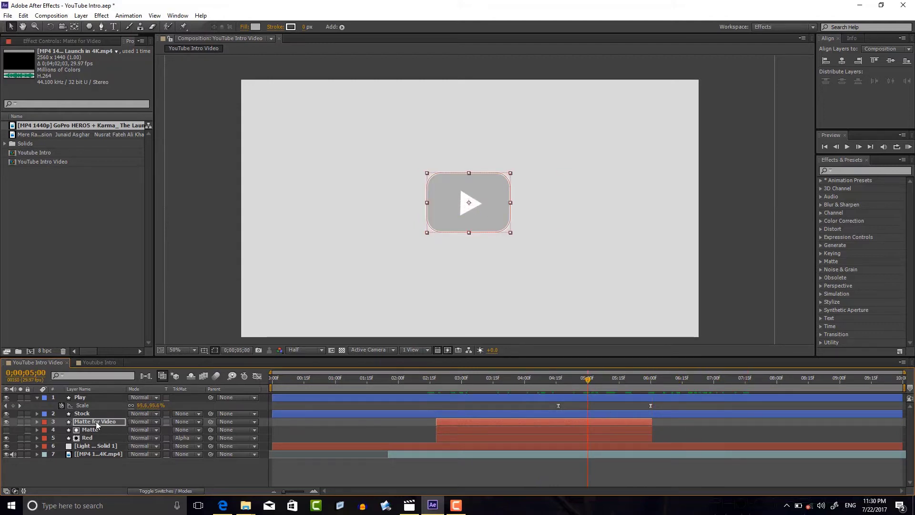
pyautogui.moveTo(98, 422)
pyautogui.mouseDown()
pyautogui.moveTo(92, 458)
pyautogui.moveTo(90, 450)
pyautogui.mouseUp()
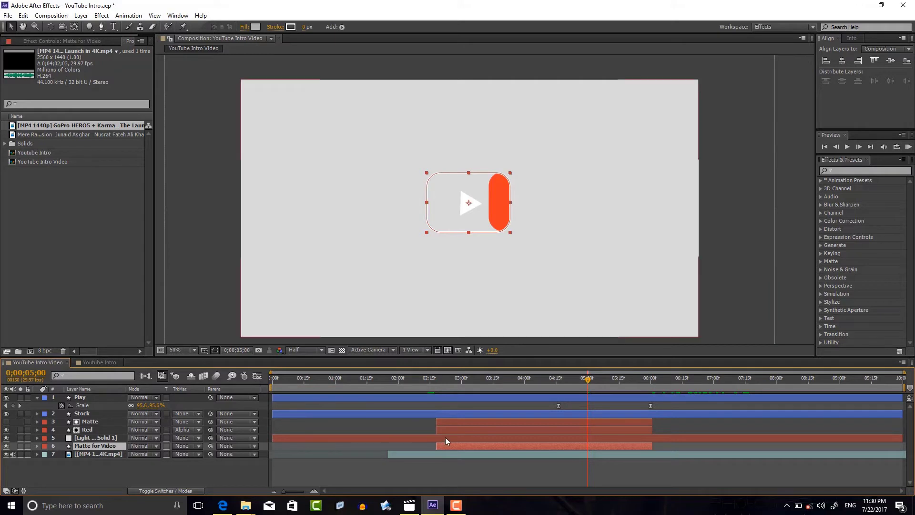
pyautogui.moveTo(88, 436); pyautogui.dragTo(94, 472)
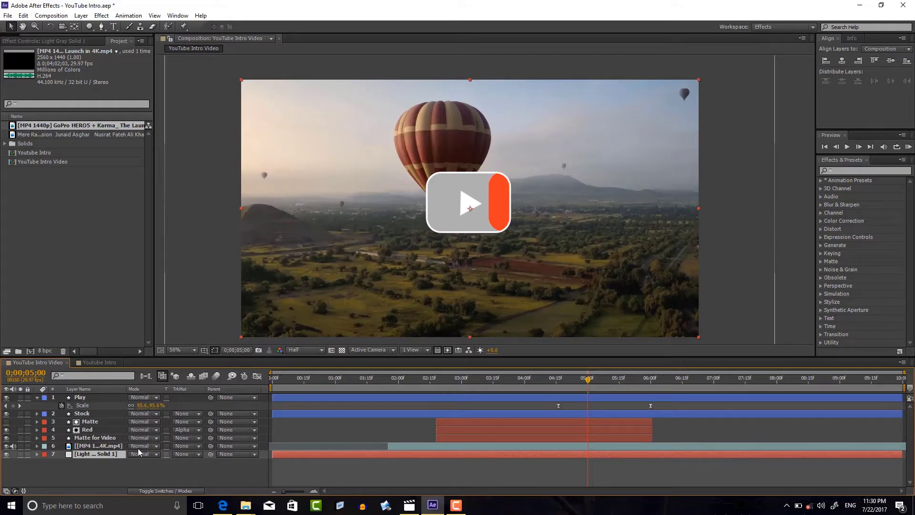
# Step: Set the GoPro footage's track matte to Alpha Matte using Matte for Video
pyautogui.click(115, 446)
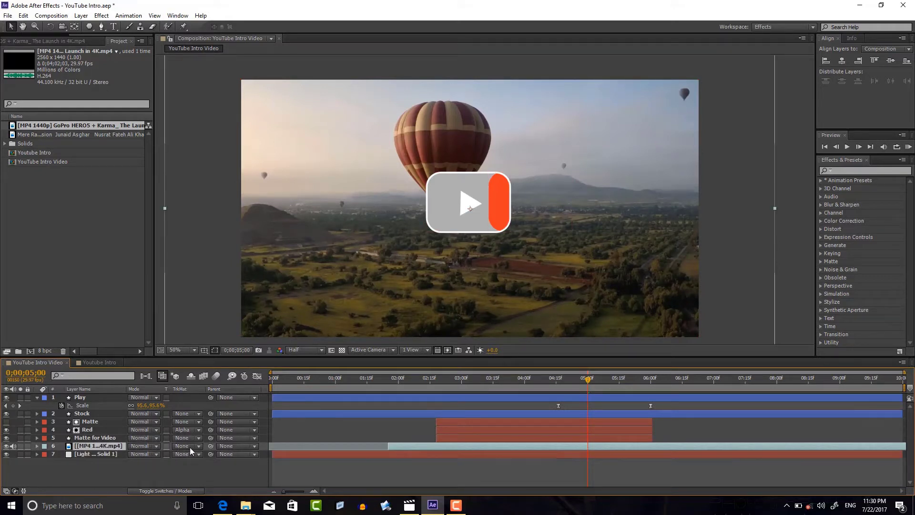
pyautogui.click(196, 444)
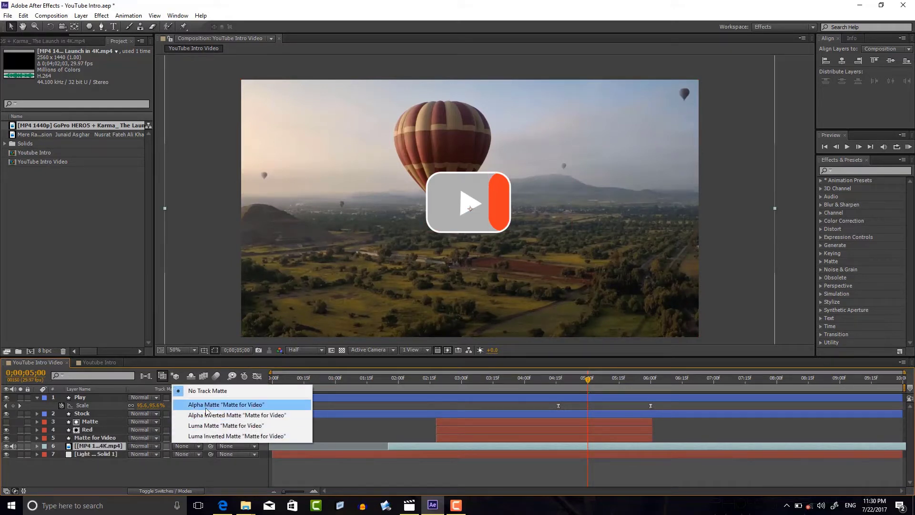
pyautogui.click(207, 406)
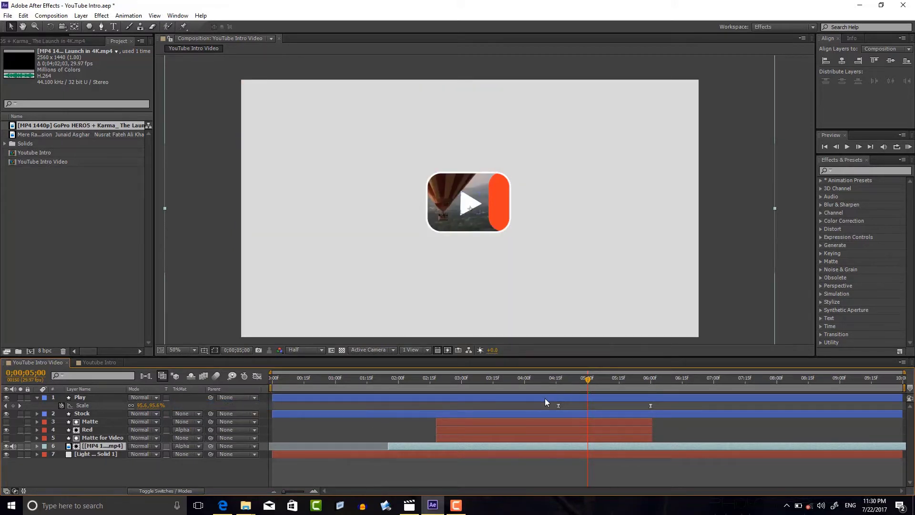
pyautogui.click(499, 381)
pyautogui.moveTo(467, 381)
pyautogui.mouseDown()
pyautogui.moveTo(368, 381)
pyautogui.moveTo(392, 384)
pyautogui.mouseUp()
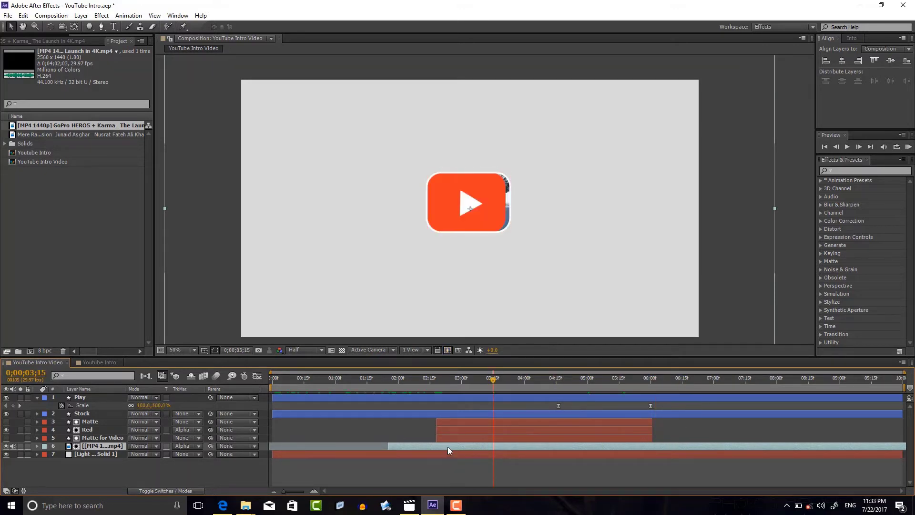
# Step: Slide the GoPro layer's in-point later to about 0;00;04;13, checking frames between 4;02 and 4;29
pyautogui.moveTo(444, 445); pyautogui.dragTo(542, 444)
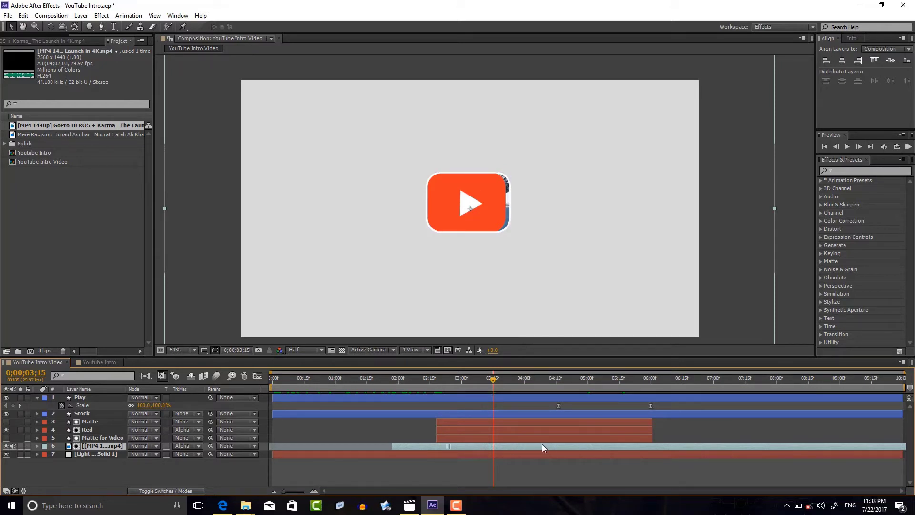
pyautogui.moveTo(452, 446); pyautogui.dragTo(568, 450)
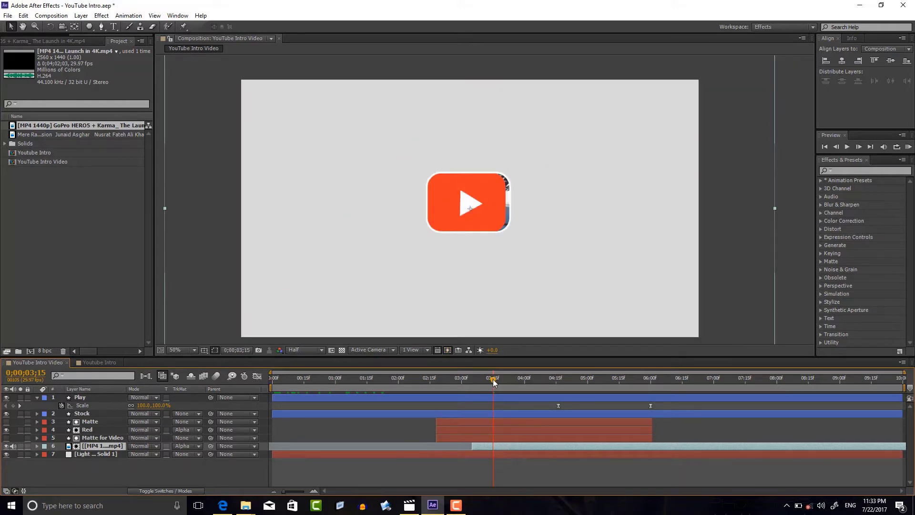
pyautogui.moveTo(492, 380); pyautogui.dragTo(563, 380)
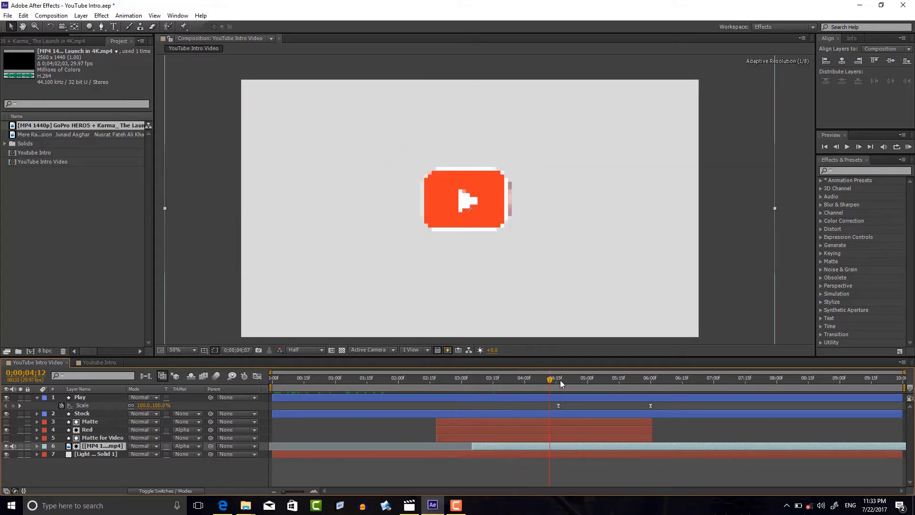
pyautogui.press('pagedown')
pyautogui.click(585, 380)
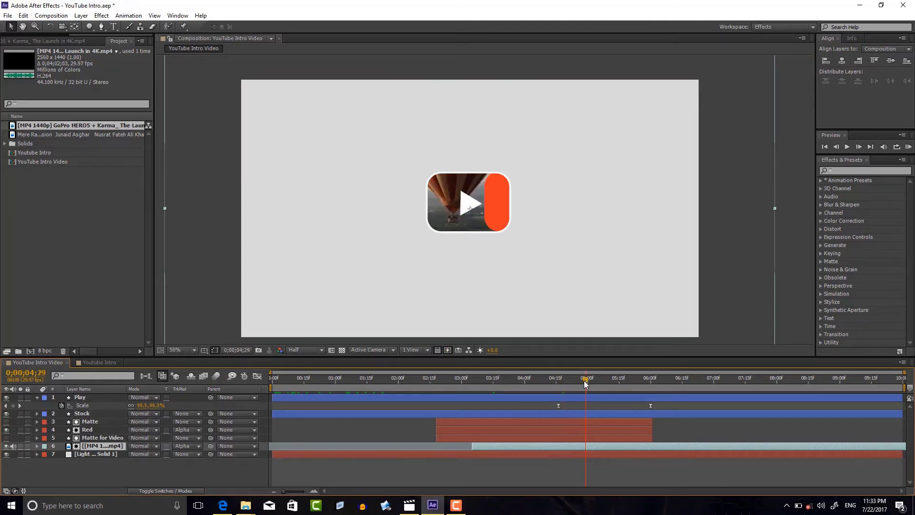
pyautogui.moveTo(488, 444); pyautogui.dragTo(528, 449)
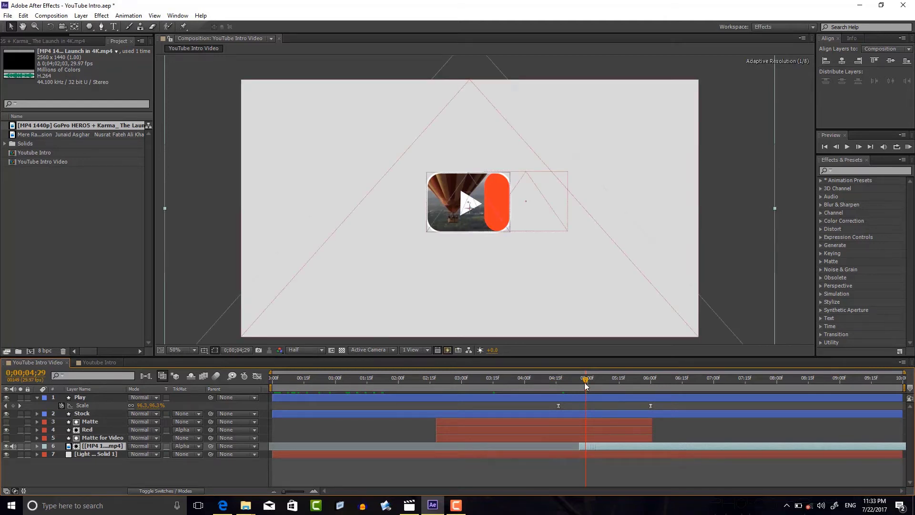
pyautogui.moveTo(586, 381); pyautogui.dragTo(576, 382)
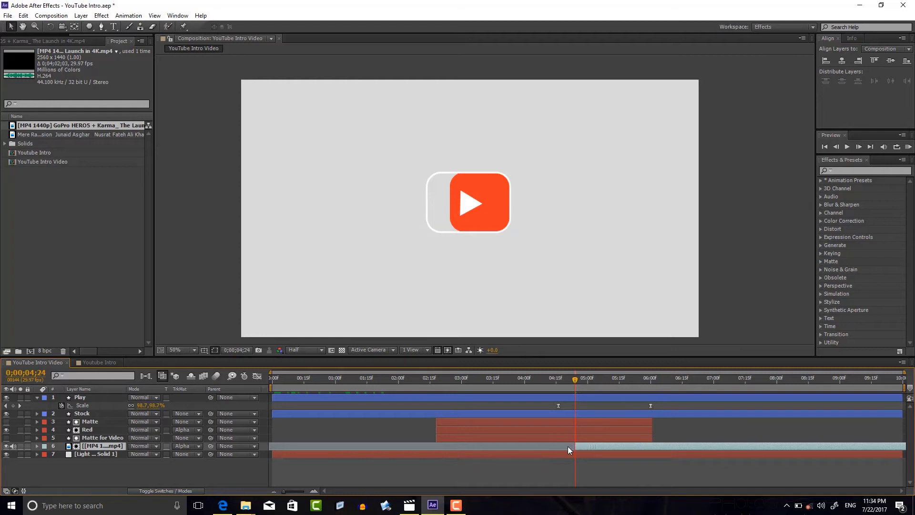
pyautogui.moveTo(570, 445); pyautogui.dragTo(549, 446)
pyautogui.moveTo(574, 381); pyautogui.dragTo(567, 382)
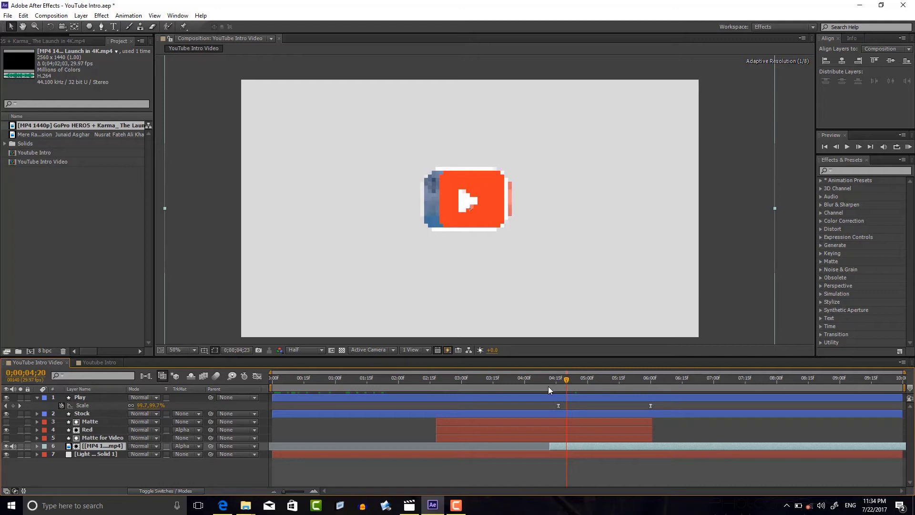
pyautogui.moveTo(546, 387); pyautogui.dragTo(553, 387)
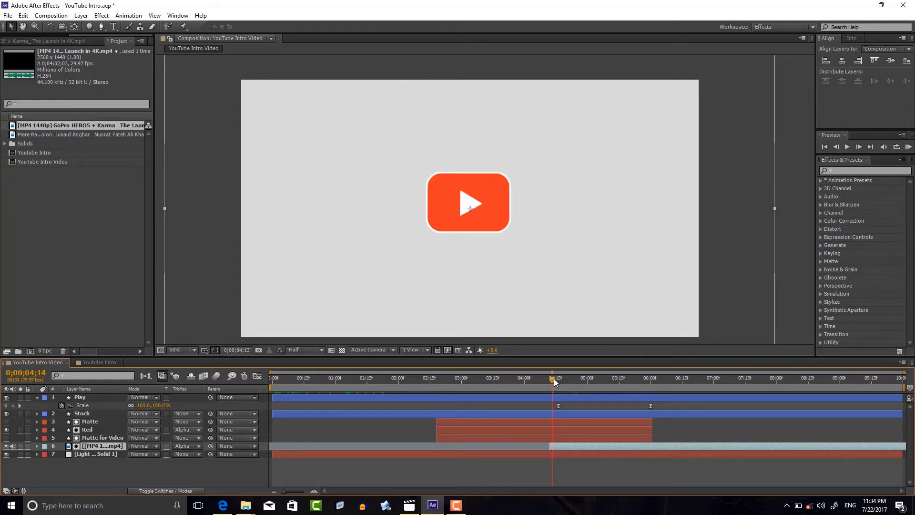
pyautogui.moveTo(554, 379); pyautogui.dragTo(565, 379)
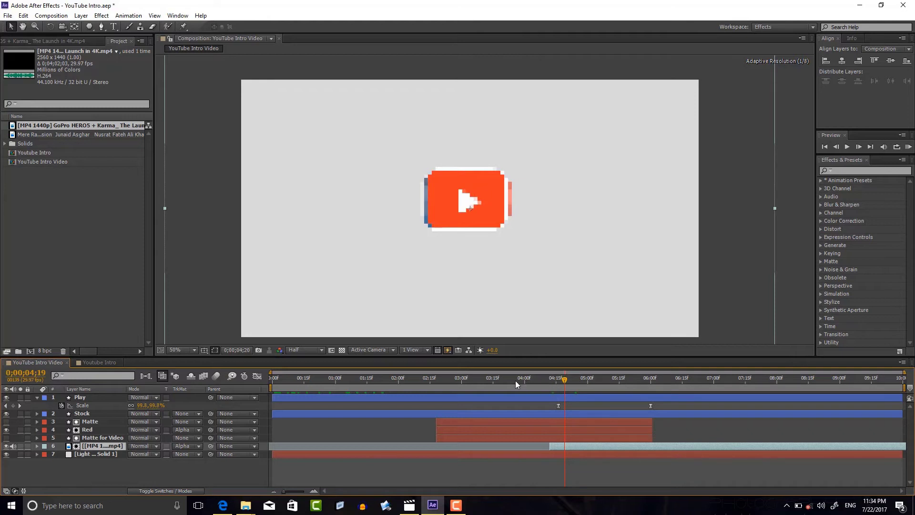
pyautogui.click(466, 384)
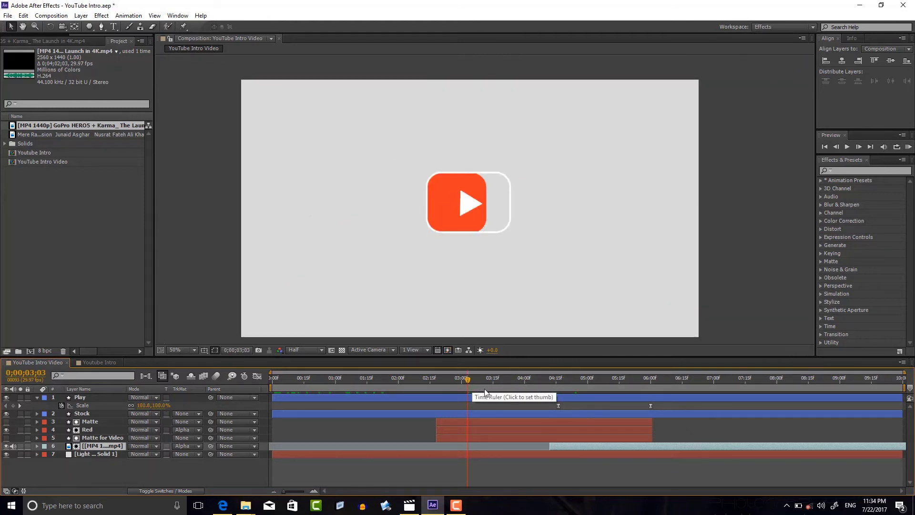
pyautogui.moveTo(468, 380); pyautogui.dragTo(563, 389)
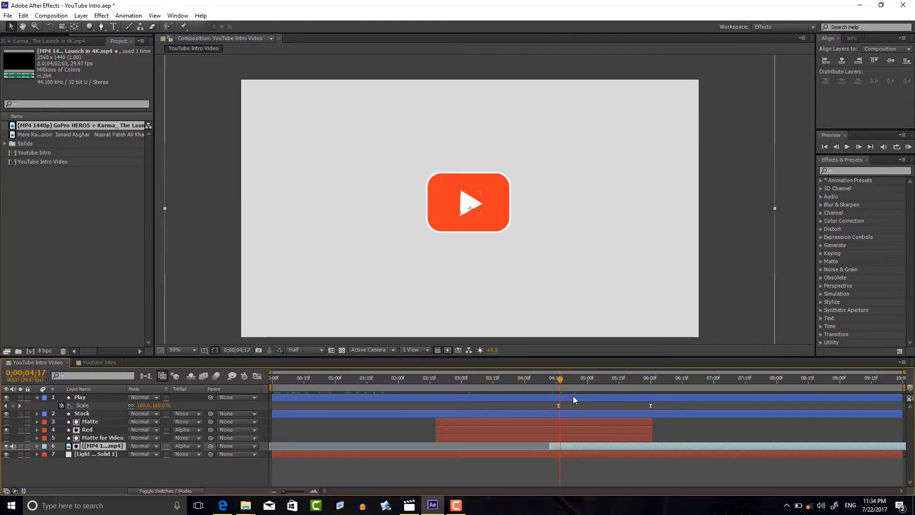
pyautogui.moveTo(561, 383); pyautogui.dragTo(648, 387)
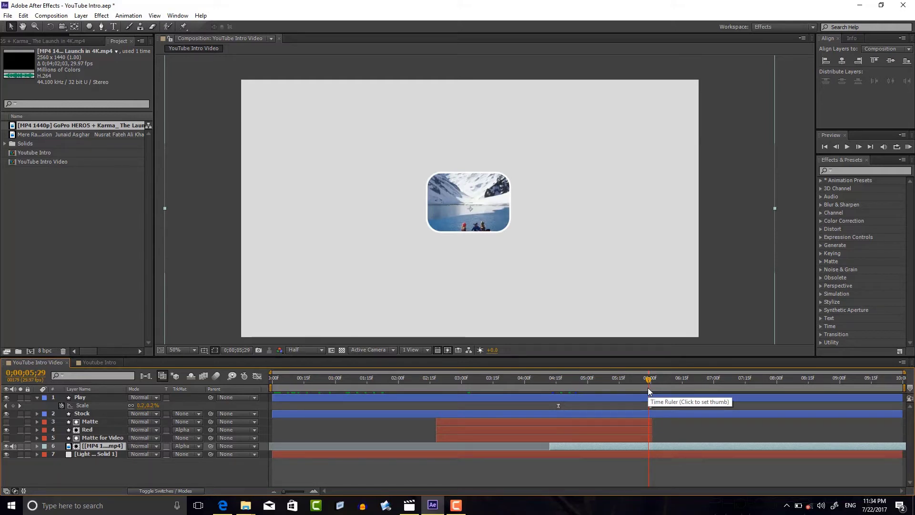
pyautogui.hotkey('alt', 'shift', 's')
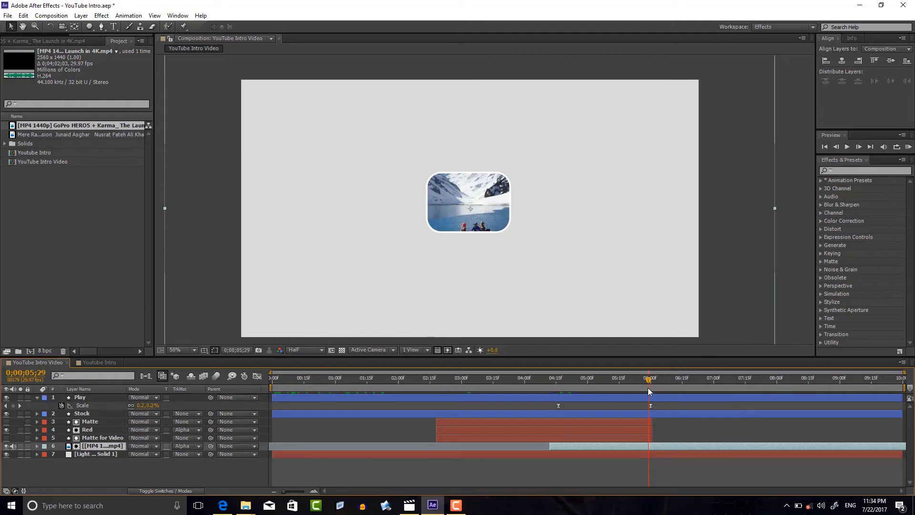
pyautogui.moveTo(648, 387)
pyautogui.mouseDown()
pyautogui.moveTo(700, 385)
pyautogui.moveTo(664, 399)
pyautogui.mouseUp()
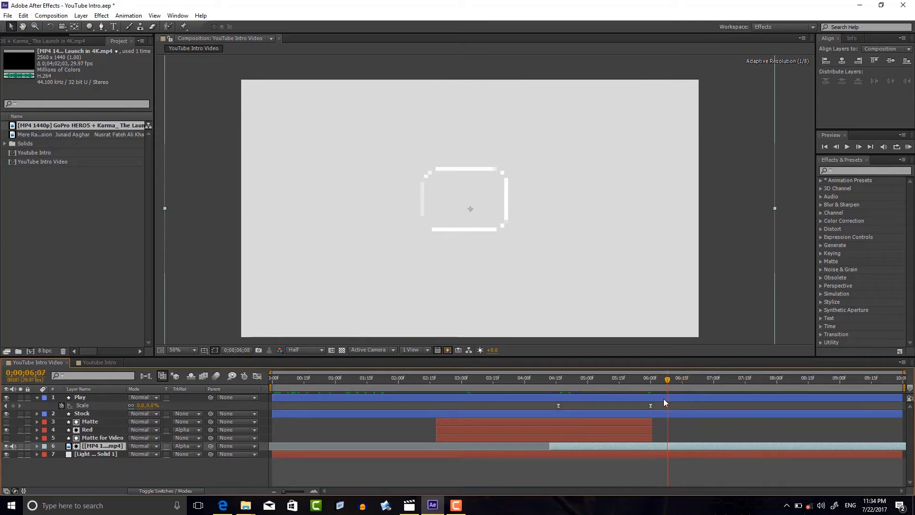
# Step: Extend Matte for Video's out point to the comp end, verify past six seconds, and save
pyautogui.click(651, 438)
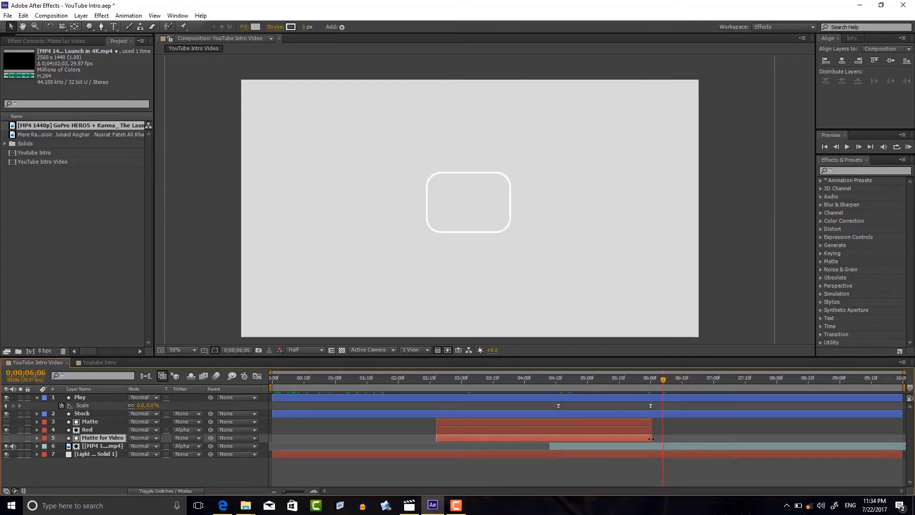
pyautogui.moveTo(663, 438); pyautogui.dragTo(906, 438)
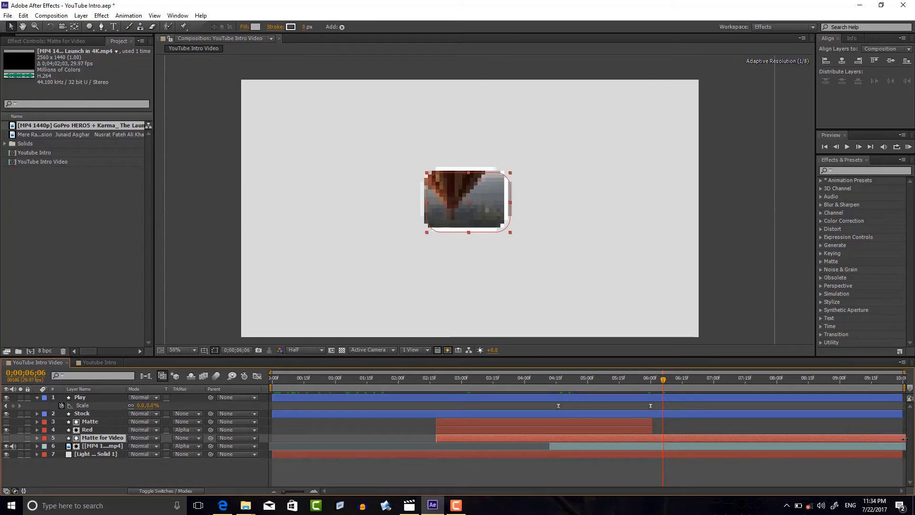
pyautogui.moveTo(664, 379); pyautogui.dragTo(668, 379)
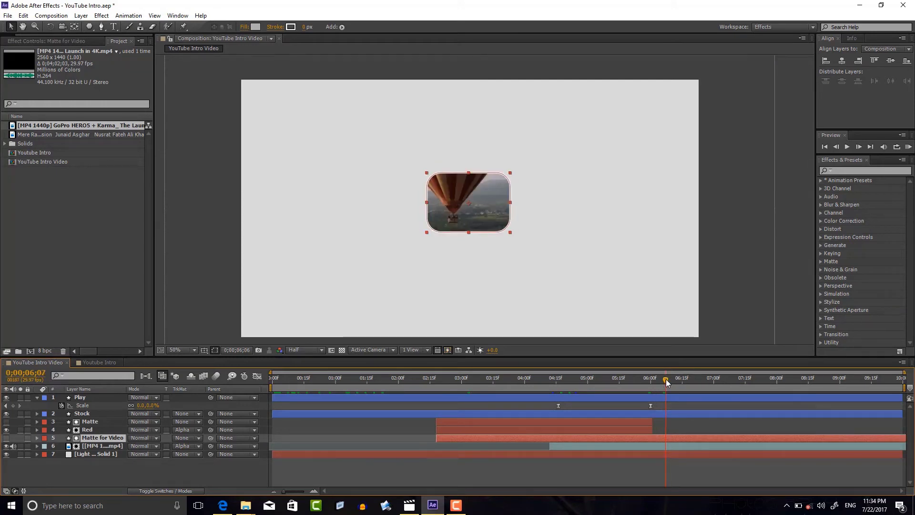
pyautogui.click(644, 421)
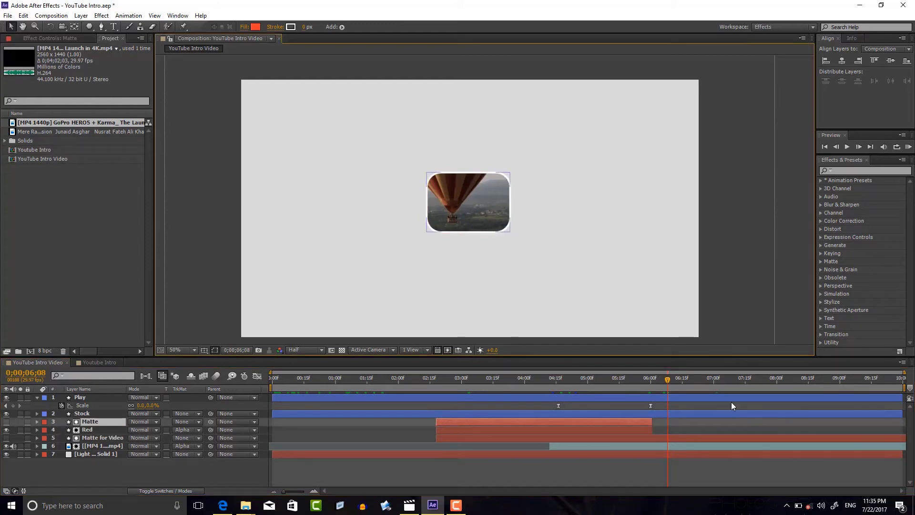
pyautogui.moveTo(668, 379); pyautogui.dragTo(654, 377)
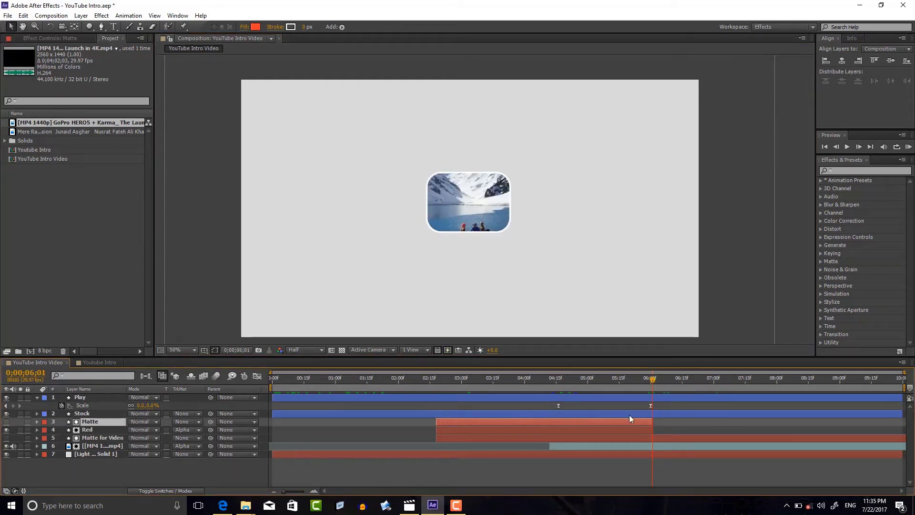
pyautogui.hotkey('ctrl', 's')
pyautogui.click(76, 412)
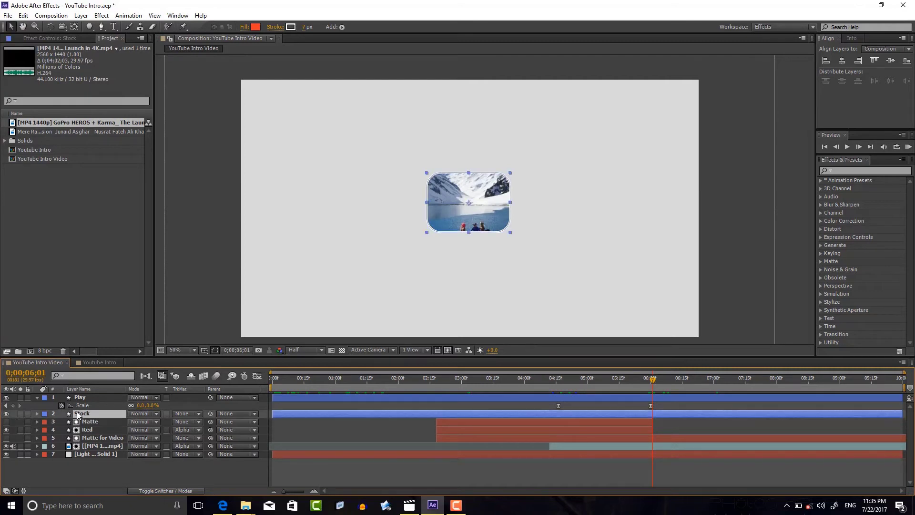
# Step: Add 100% Scale keyframes at 0;00;07;01 to both the Stock and Matte for Video layers
pyautogui.keyDown('ctrl'); pyautogui.click(95, 438); pyautogui.keyUp('ctrl')
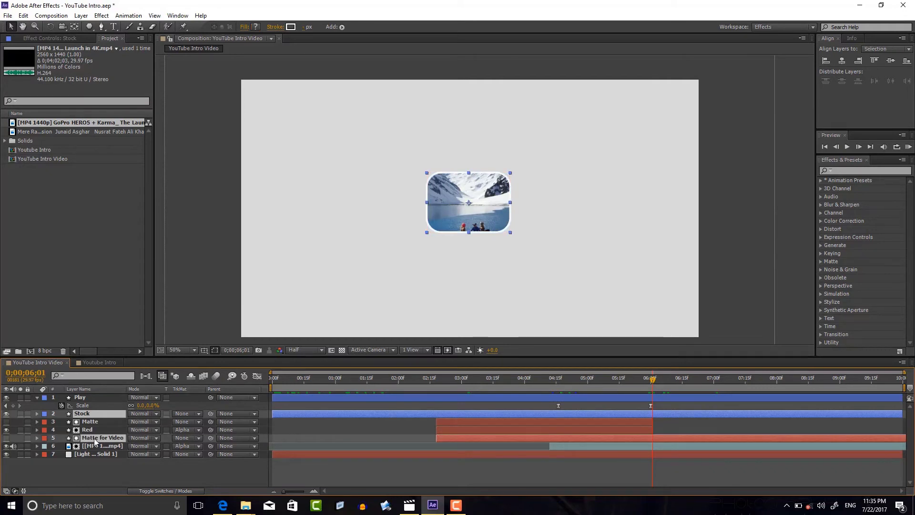
pyautogui.moveTo(652, 380)
pyautogui.mouseDown()
pyautogui.moveTo(721, 385)
pyautogui.moveTo(719, 393)
pyautogui.mouseUp()
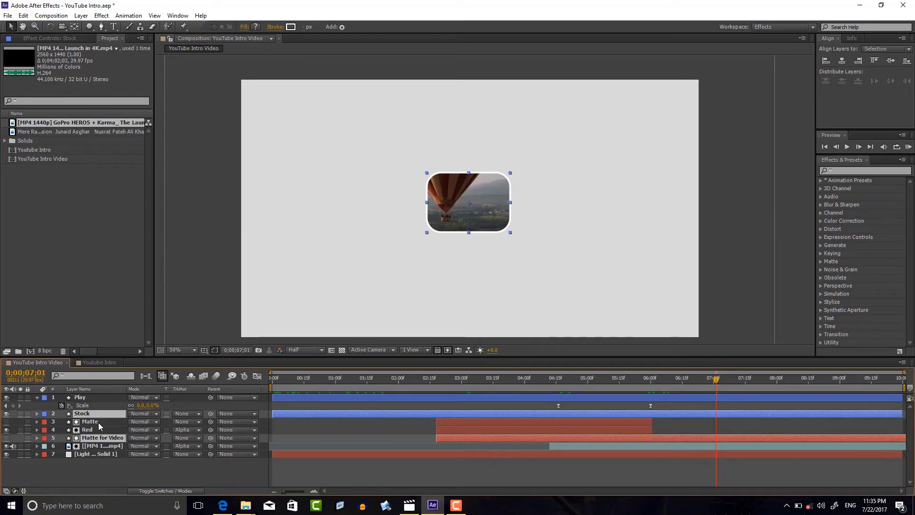
pyautogui.press('s')
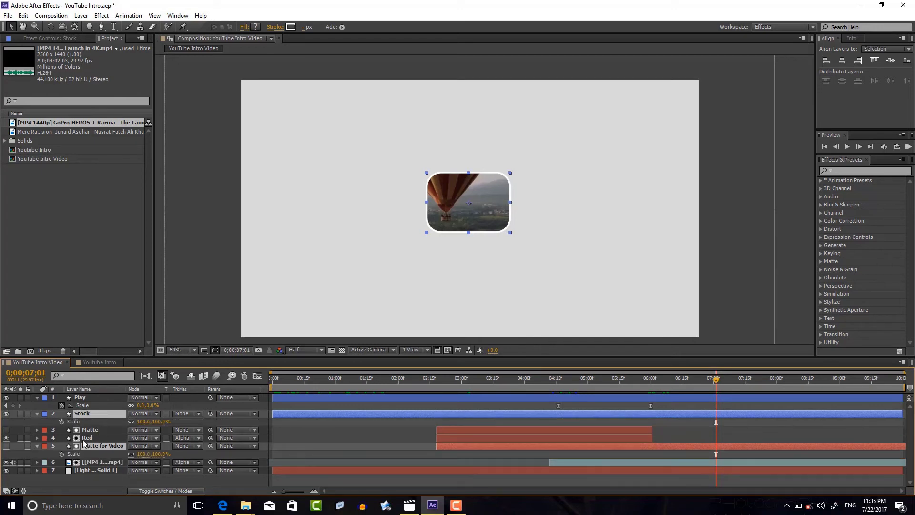
pyautogui.click(38, 399)
pyautogui.click(62, 414)
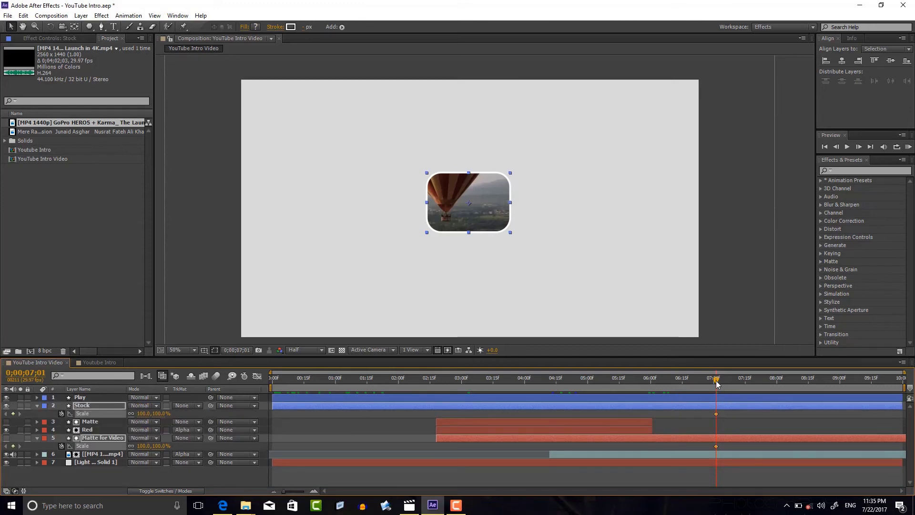
# Step: Scale both layers to 610% at 0;00;08;16 and select all four Scale keyframes
pyautogui.moveTo(717, 385); pyautogui.dragTo(826, 389)
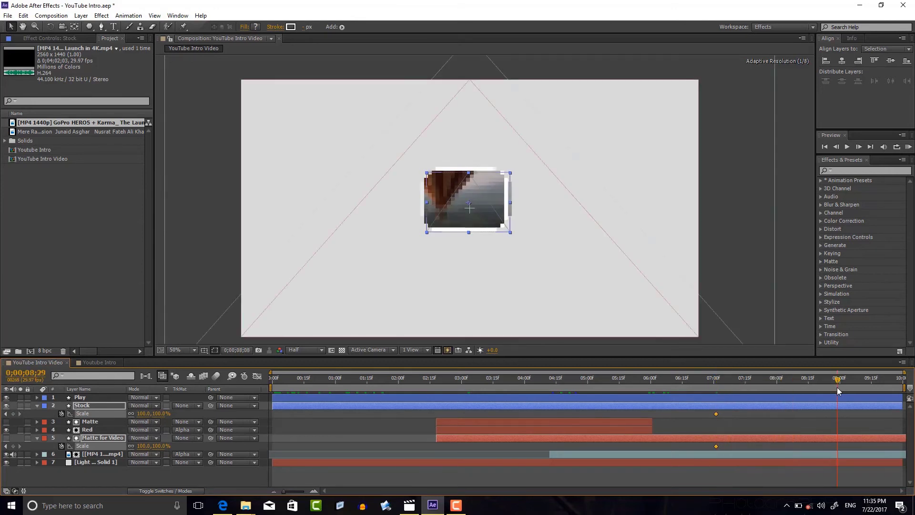
pyautogui.click(811, 387)
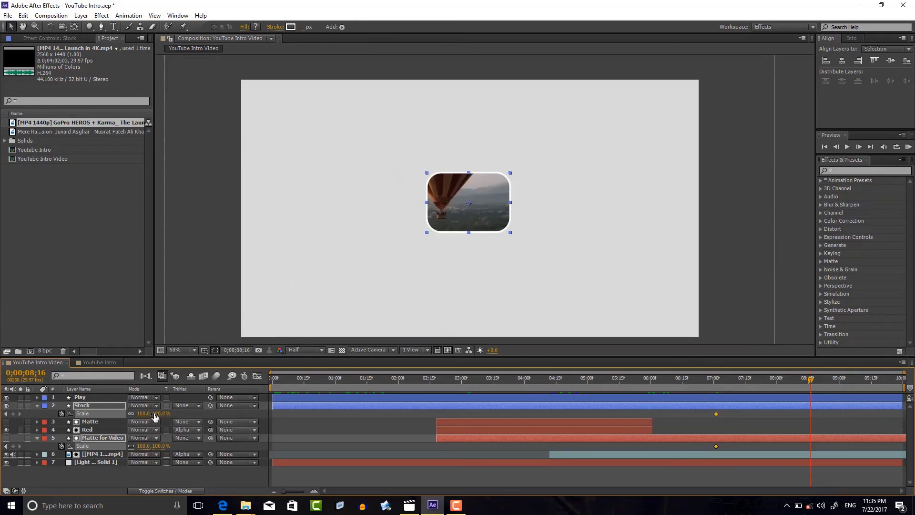
pyautogui.moveTo(156, 413)
pyautogui.mouseDown()
pyautogui.moveTo(299, 424)
pyautogui.moveTo(430, 450)
pyautogui.mouseUp()
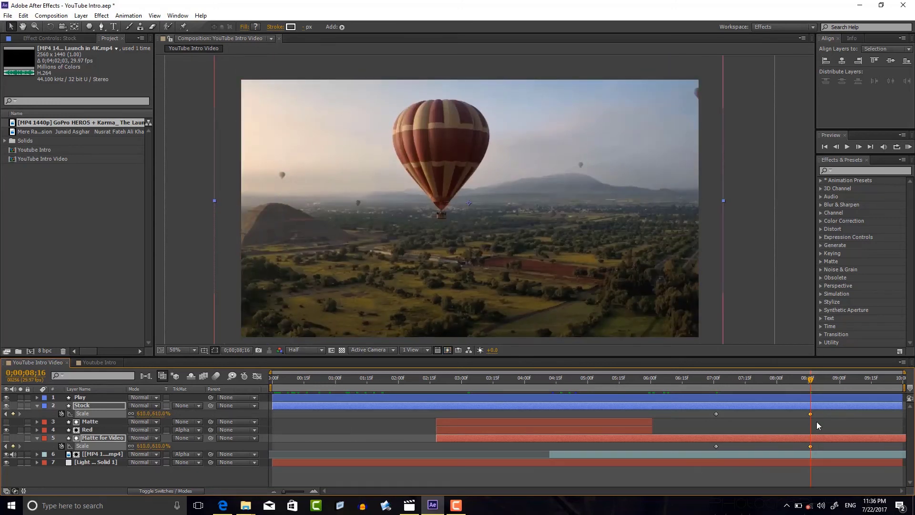
pyautogui.moveTo(819, 411); pyautogui.dragTo(701, 462)
# Step: Give the first Scale keyframe a 100% influence ease-out so the zoom accelerates sharply before 0;00;08;16
pyautogui.click(257, 377)
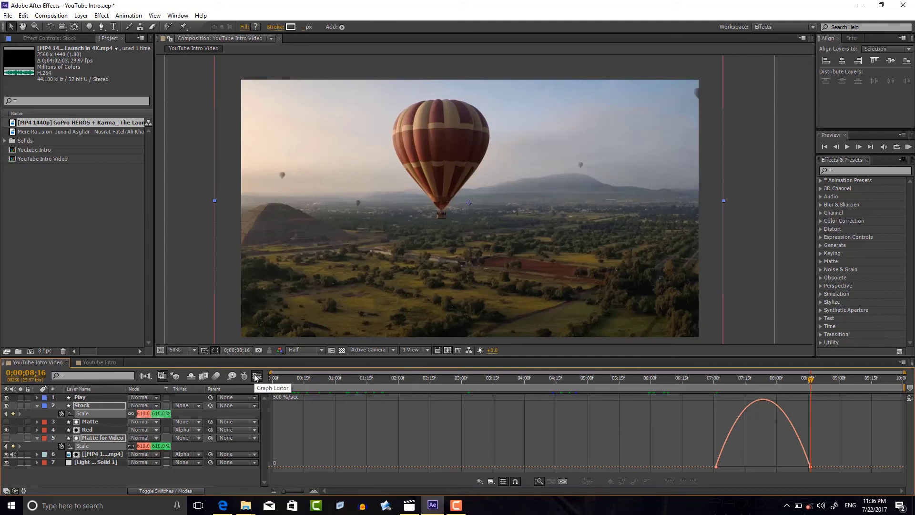
pyautogui.click(716, 469)
pyautogui.moveTo(732, 467); pyautogui.dragTo(763, 467)
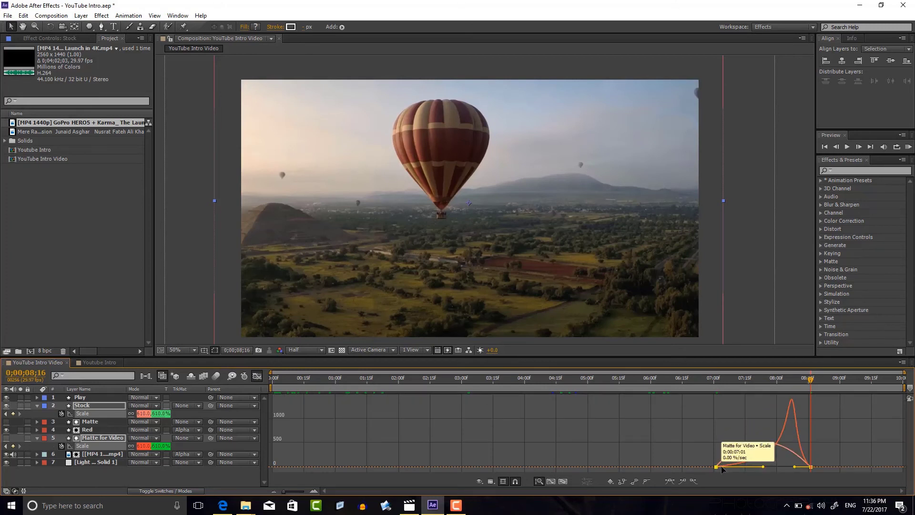
pyautogui.moveTo(728, 467); pyautogui.dragTo(716, 467)
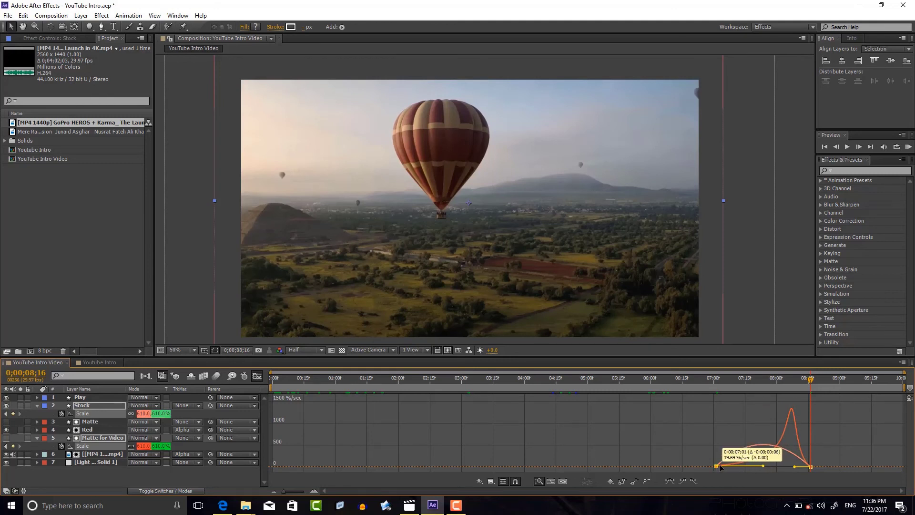
pyautogui.click(750, 468)
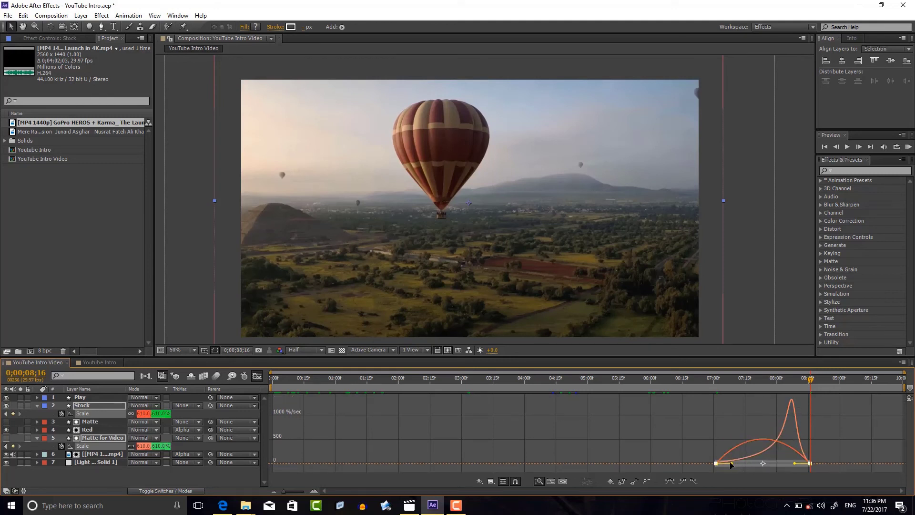
pyautogui.moveTo(732, 465); pyautogui.dragTo(746, 465)
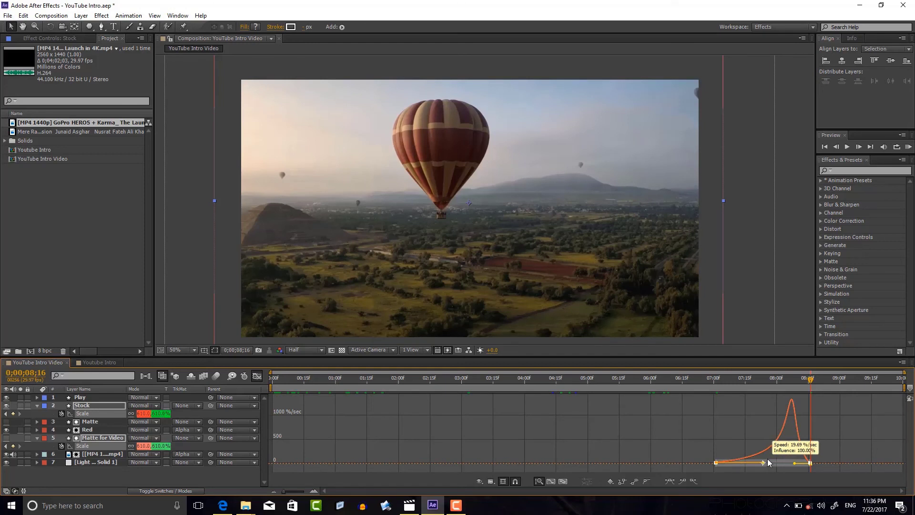
pyautogui.moveTo(766, 462); pyautogui.dragTo(764, 461)
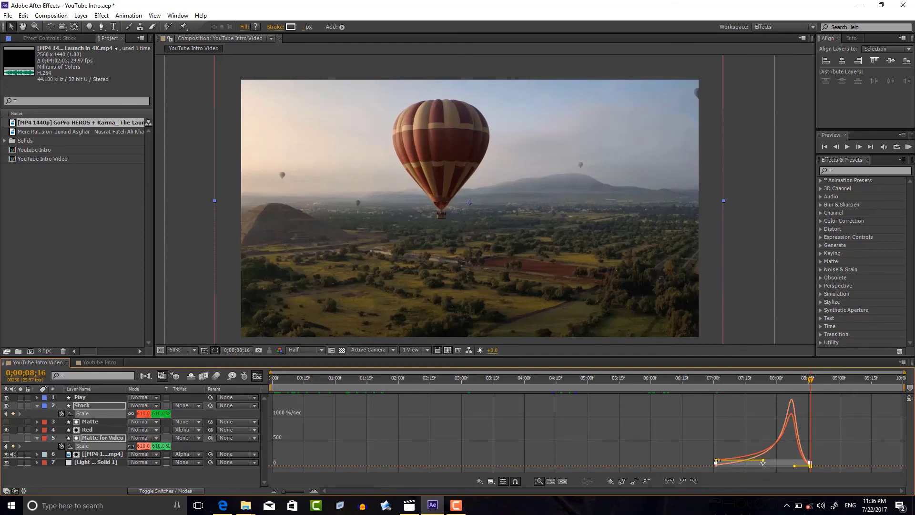
pyautogui.moveTo(716, 461); pyautogui.dragTo(719, 462)
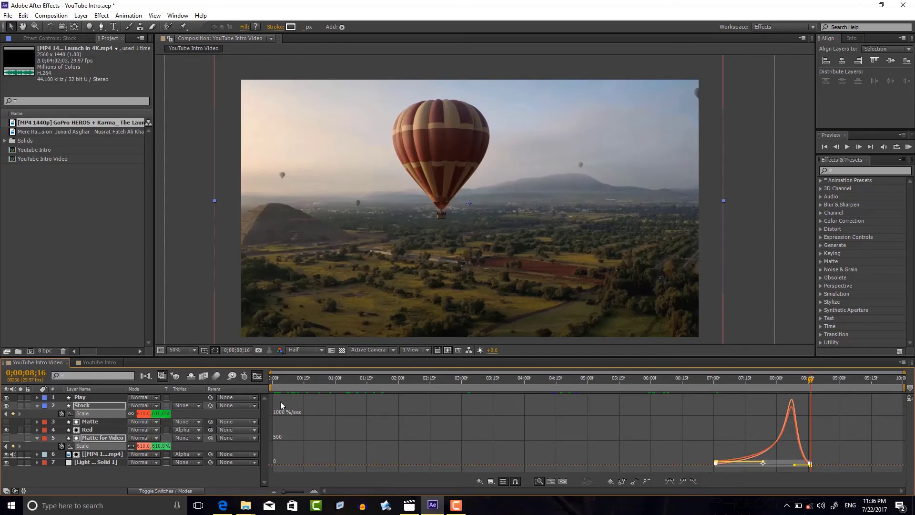
pyautogui.click(257, 377)
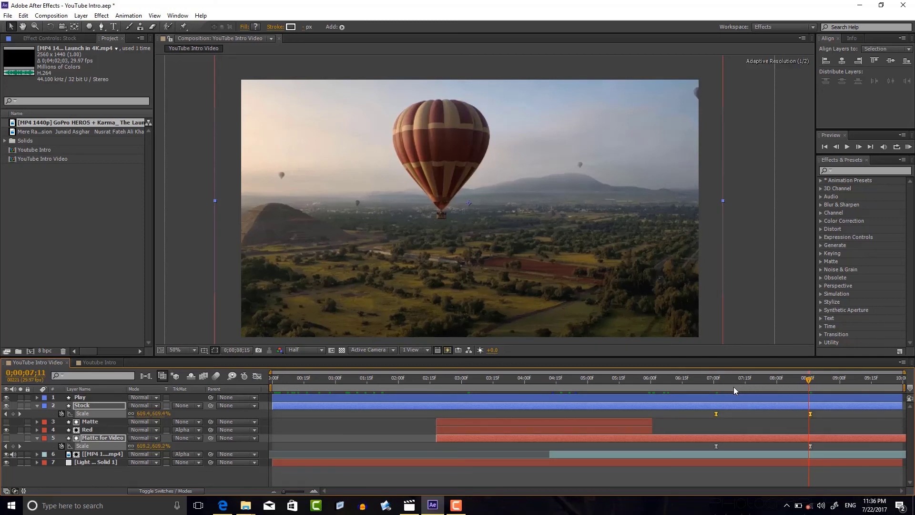
# Step: Return to before the zoom and preview the intro's 100% to 610% play-button zoom
pyautogui.moveTo(729, 387)
pyautogui.mouseDown()
pyautogui.moveTo(305, 383)
pyautogui.moveTo(388, 394)
pyautogui.moveTo(271, 386)
pyautogui.mouseUp()
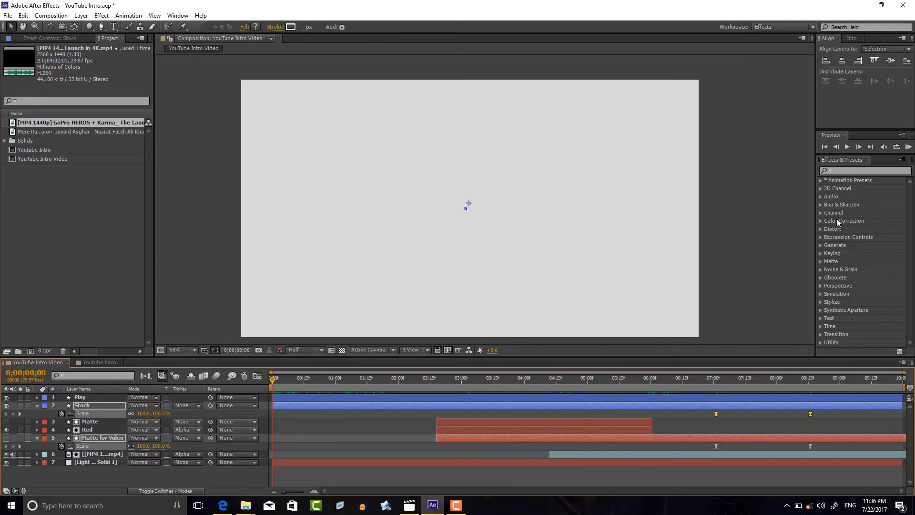
pyautogui.click(847, 146)
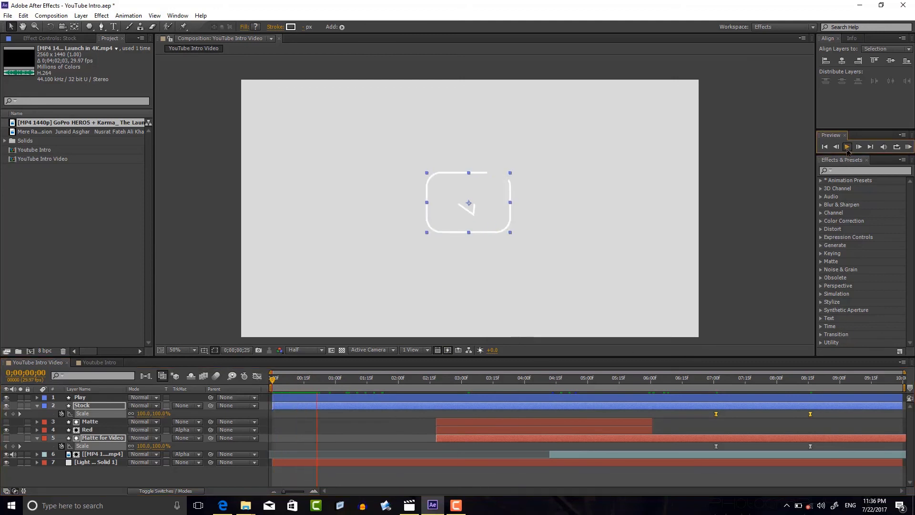